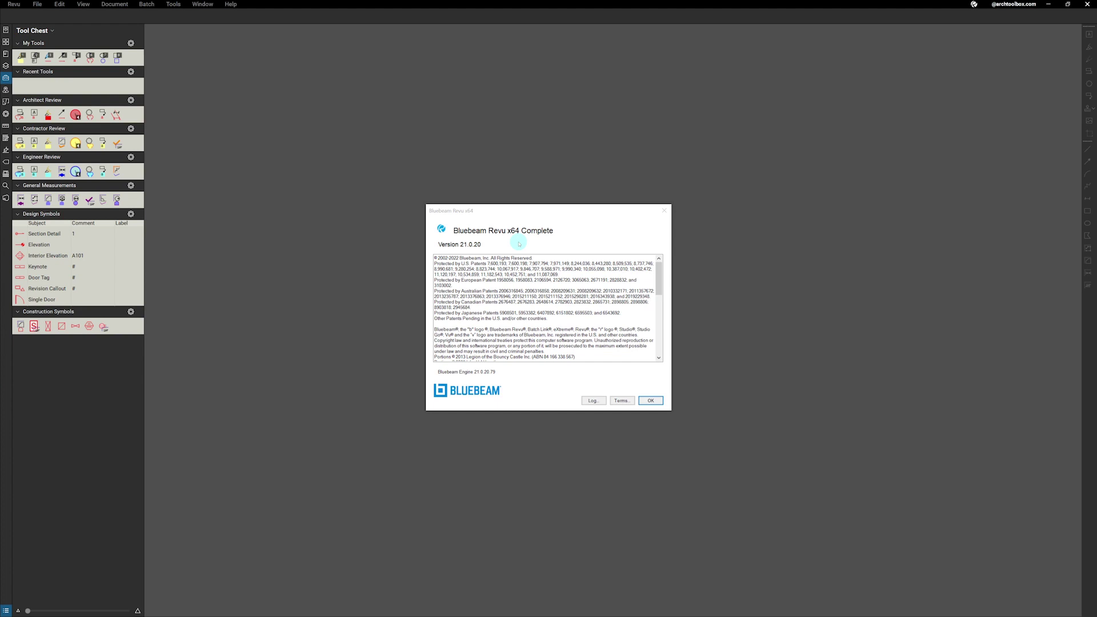
- Switch to the browser showing the BBToolsets Tool Sets for Architects page
key("alt+Tab")
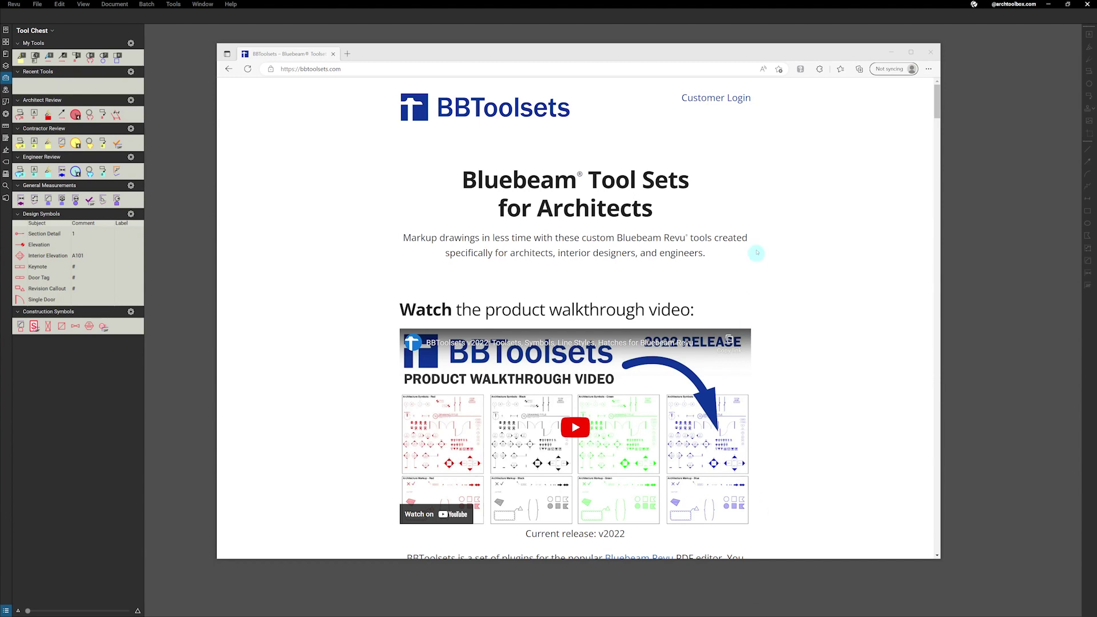
- Go to the Customer Login page on bbtoolsets.com
left_click(716, 102)
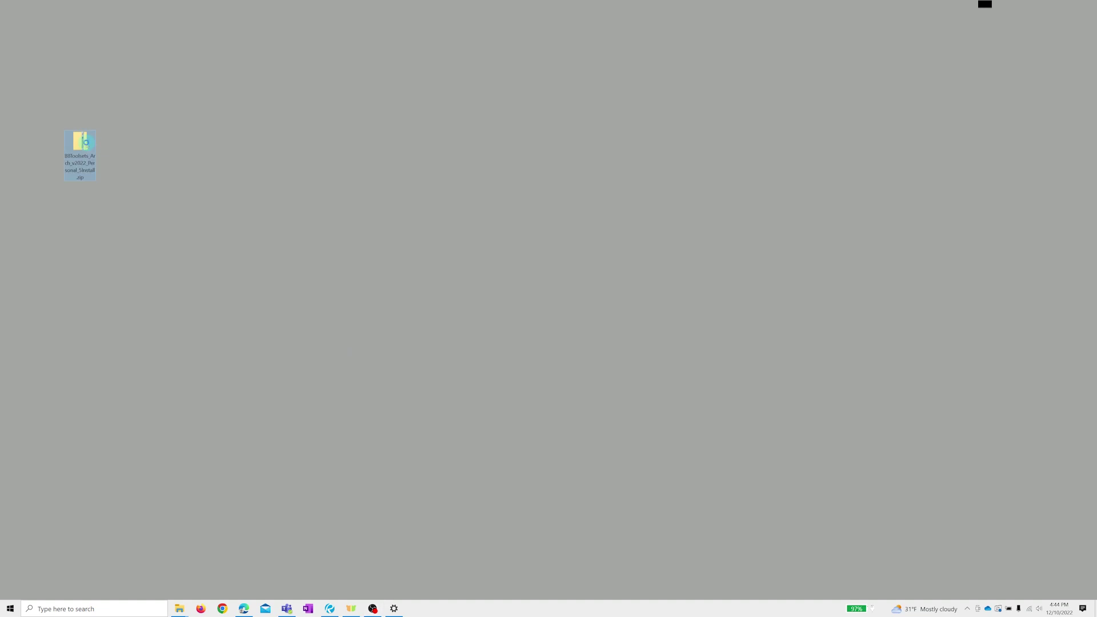
- Extract the BBToolsets v2022 install ZIP on the desktop into a folder
right_click(87, 145)
left_click(112, 171)
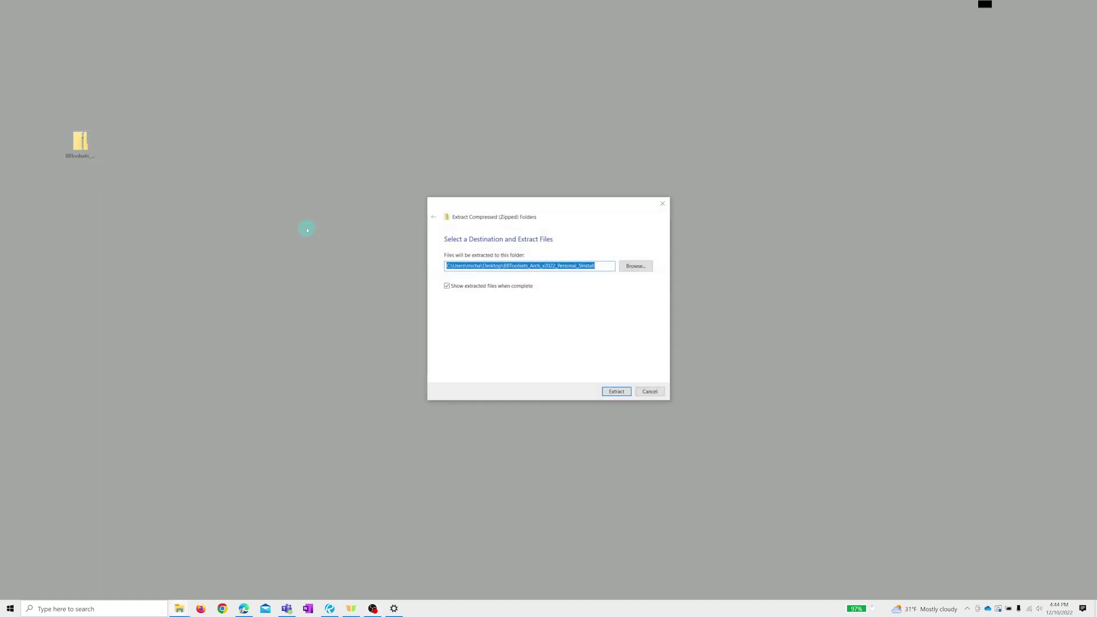
left_click(614, 392)
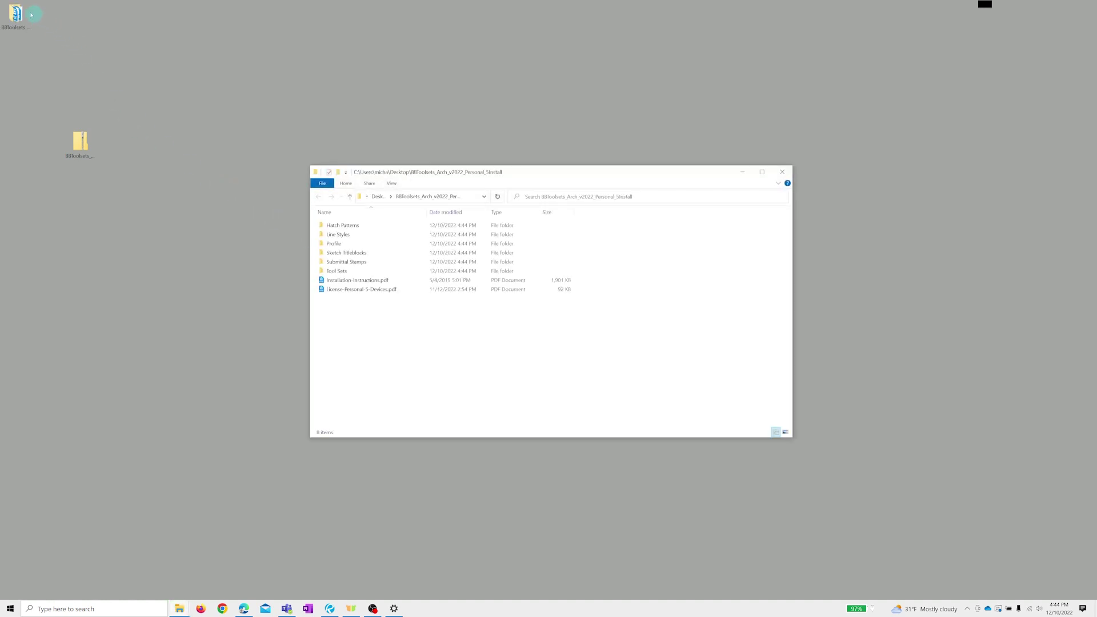
left_click_drag(16, 13, 137, 136)
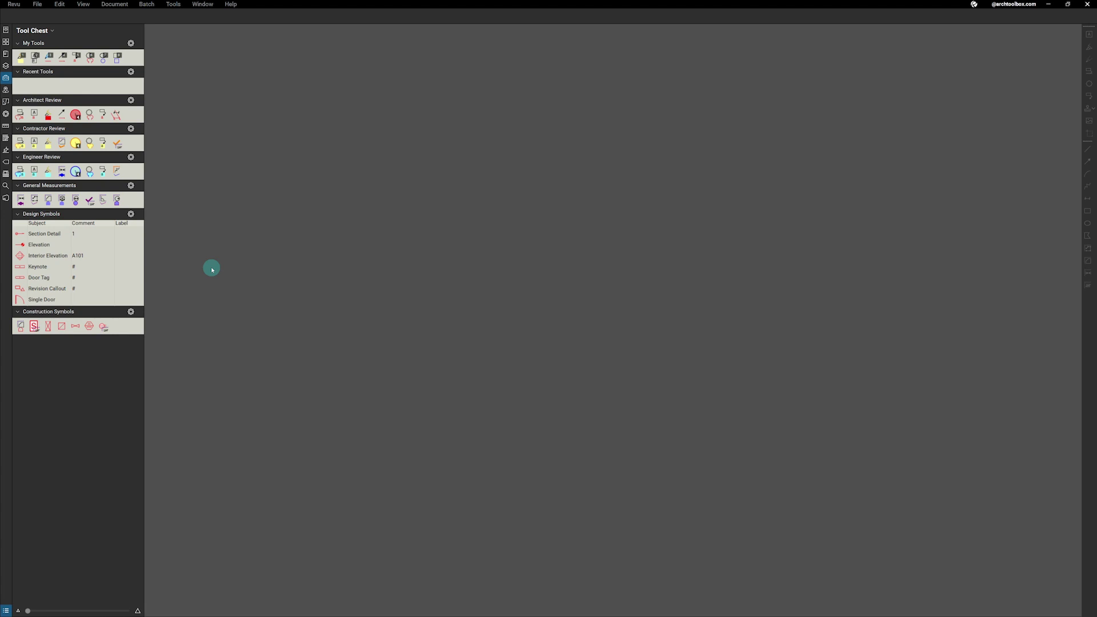
- Import BBToolsets-AccessibilitySymbols.btx from the Tool Sets folder into Revu
key("alt+Tab")
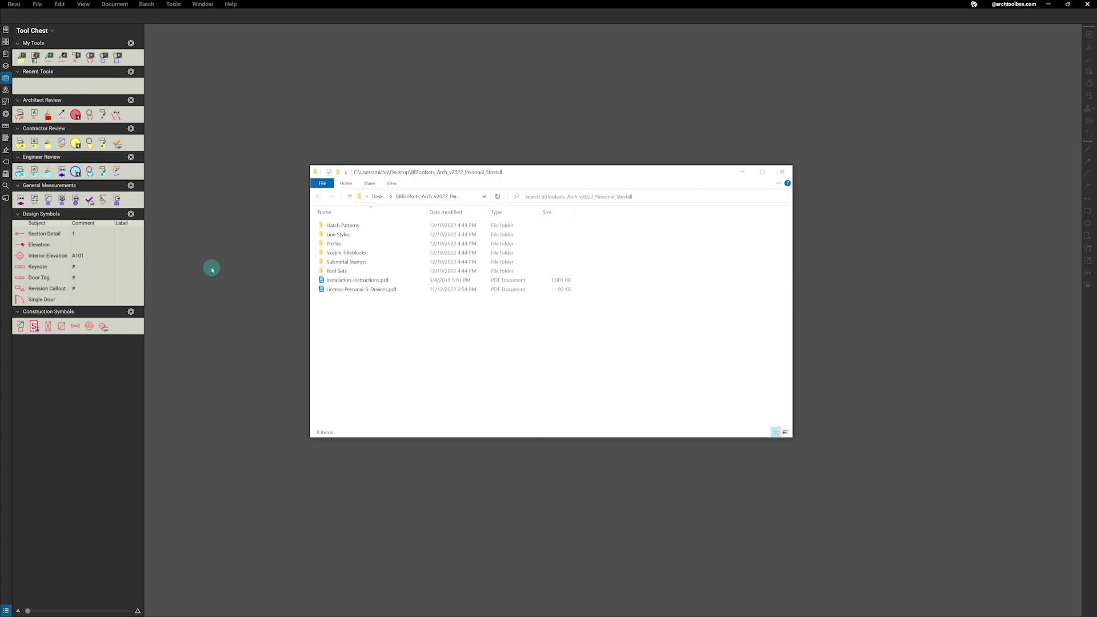
double_click(338, 270)
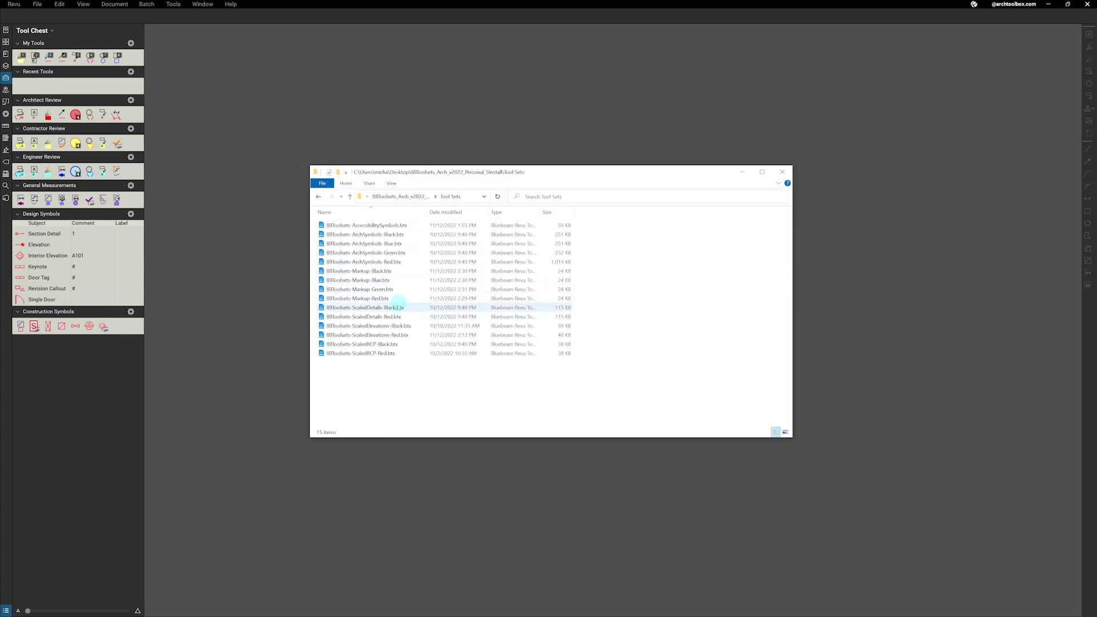
left_click(395, 311)
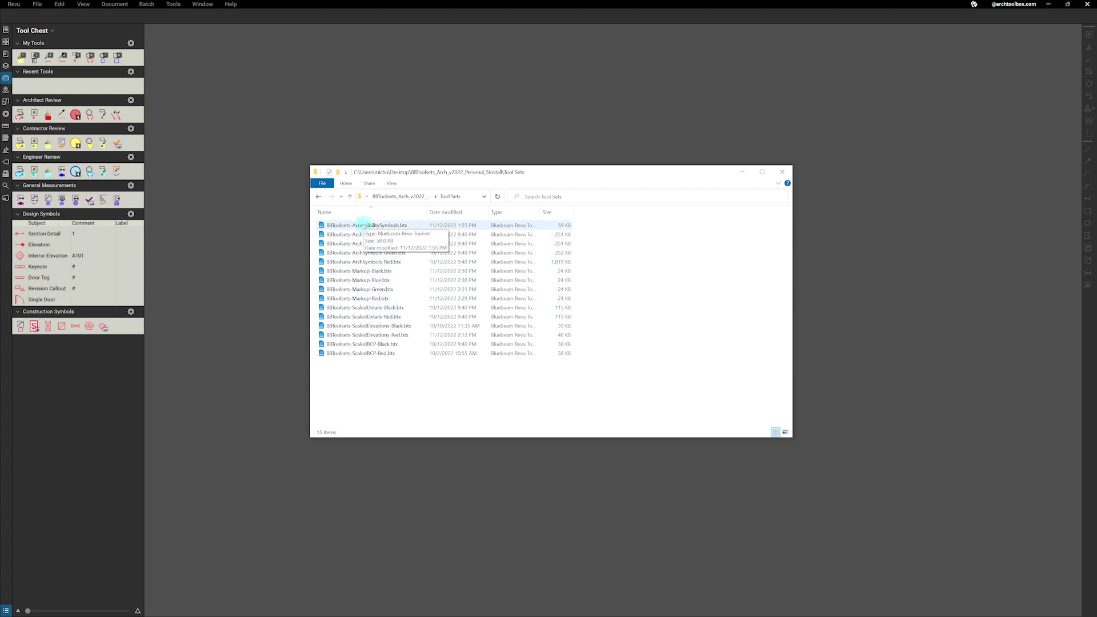
left_click(365, 225)
double_click(364, 225)
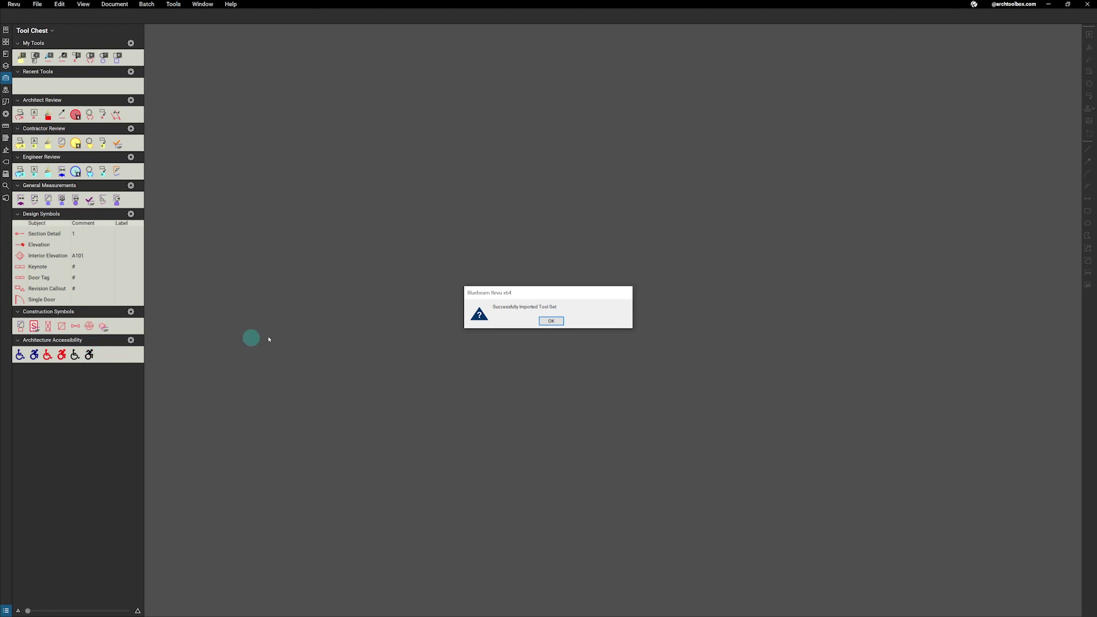
left_click(543, 321)
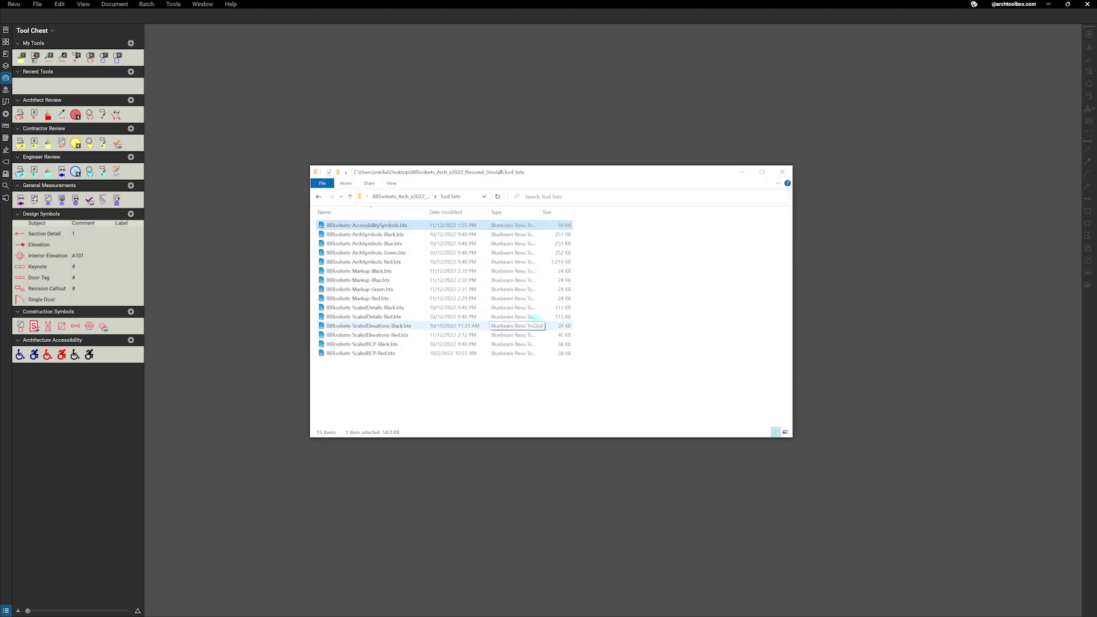
- Import the thirteen tool sets from ArchSymbols-Black through ScaledRCP-Black, confirming each import
left_click(394, 234)
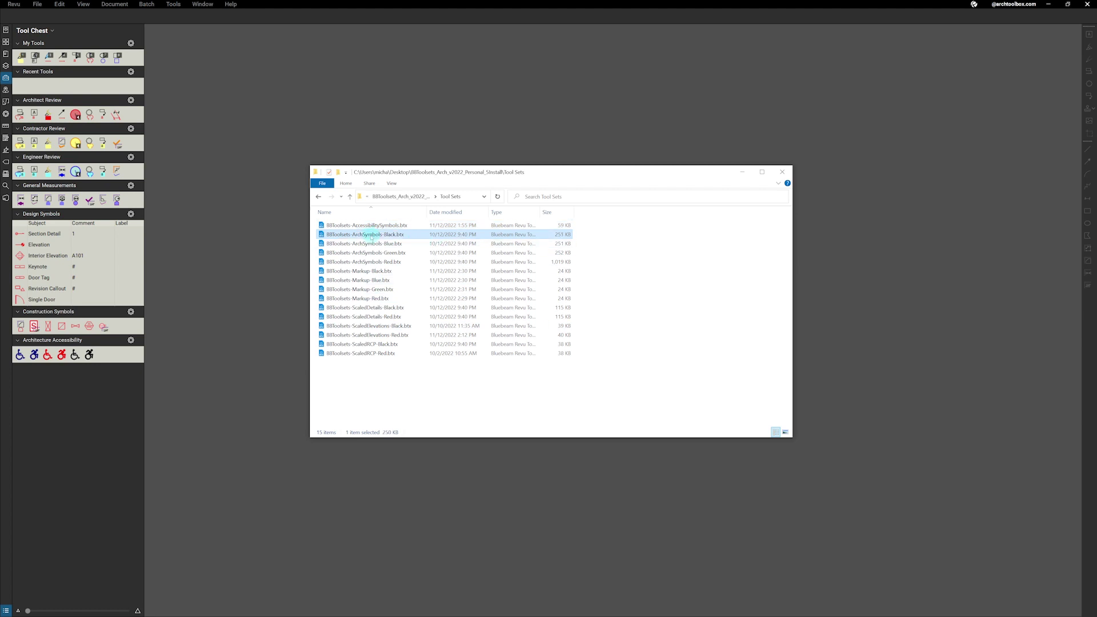
left_click(368, 344, "shift")
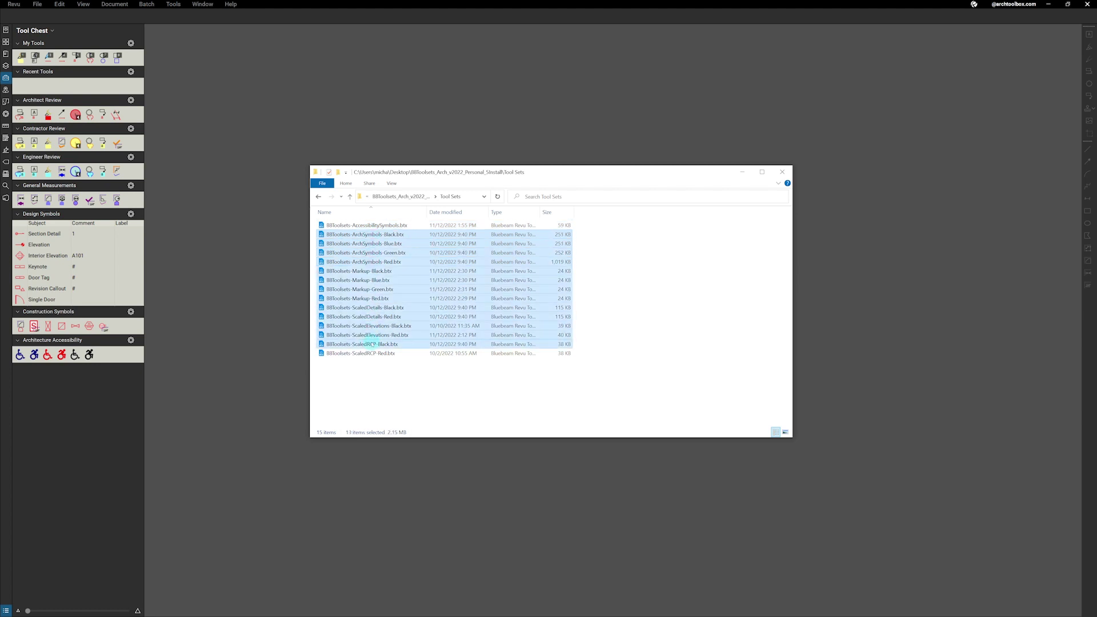
left_click_drag(363, 234, 258, 261)
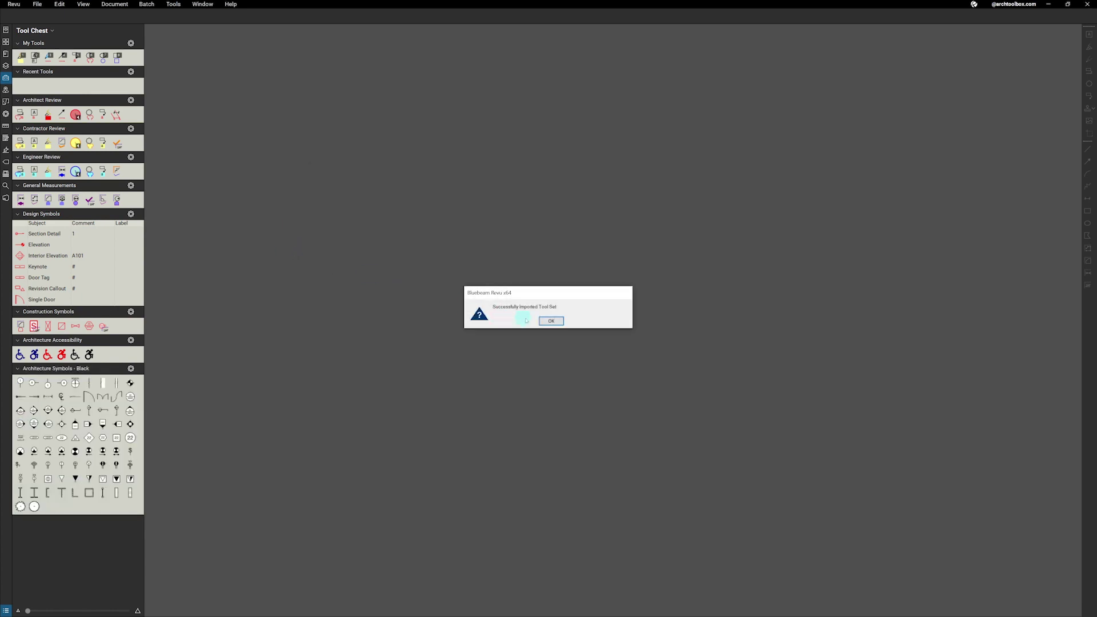
left_click(549, 321)
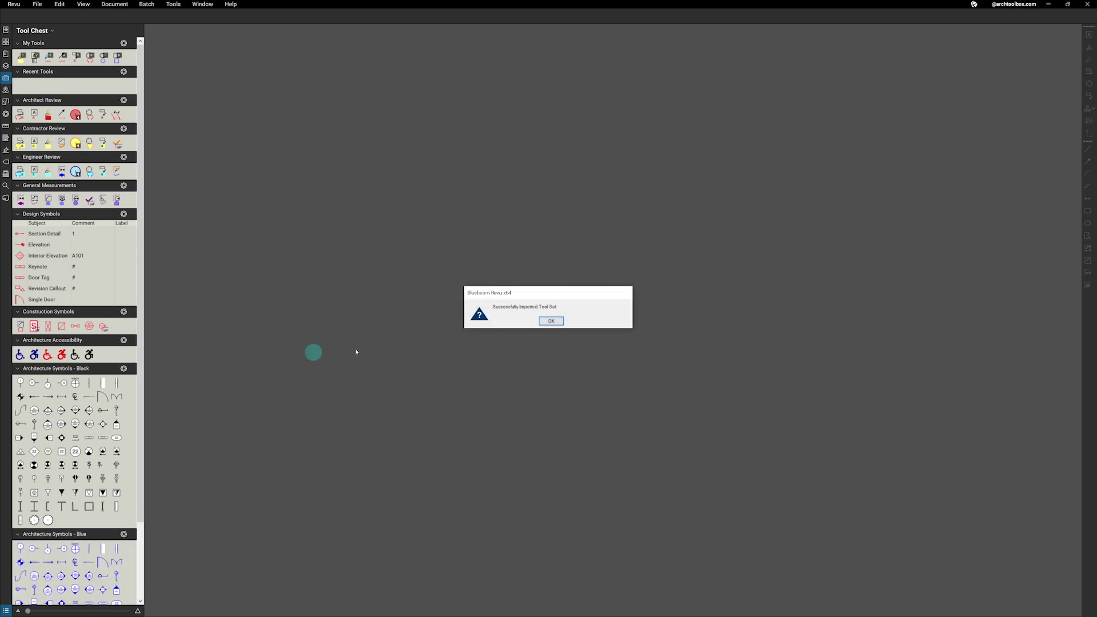
left_click(545, 320)
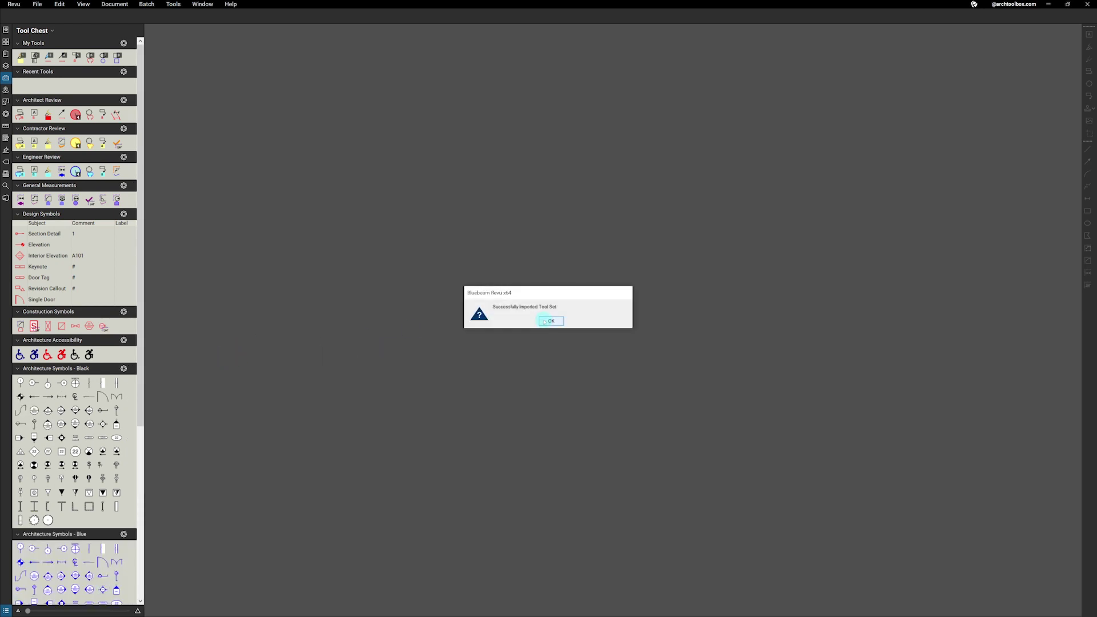
left_click(544, 321)
left_click(544, 321)
left_click(544, 321)
left_click(544, 321)
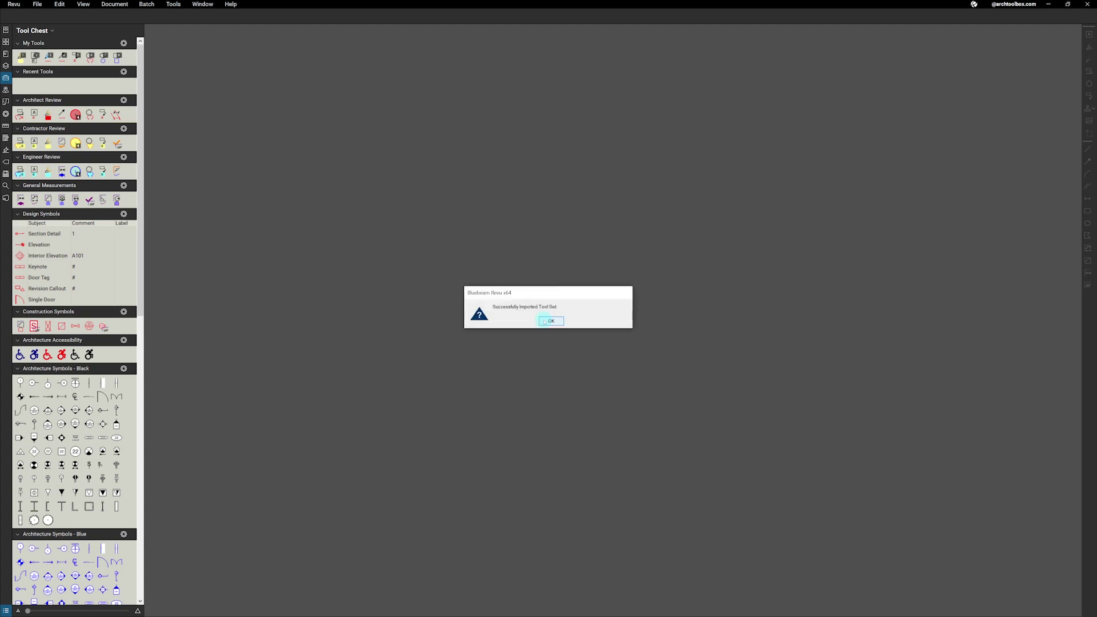
left_click(544, 321)
left_click(544, 321)
left_click(544, 321)
left_click(544, 321)
left_click(544, 321)
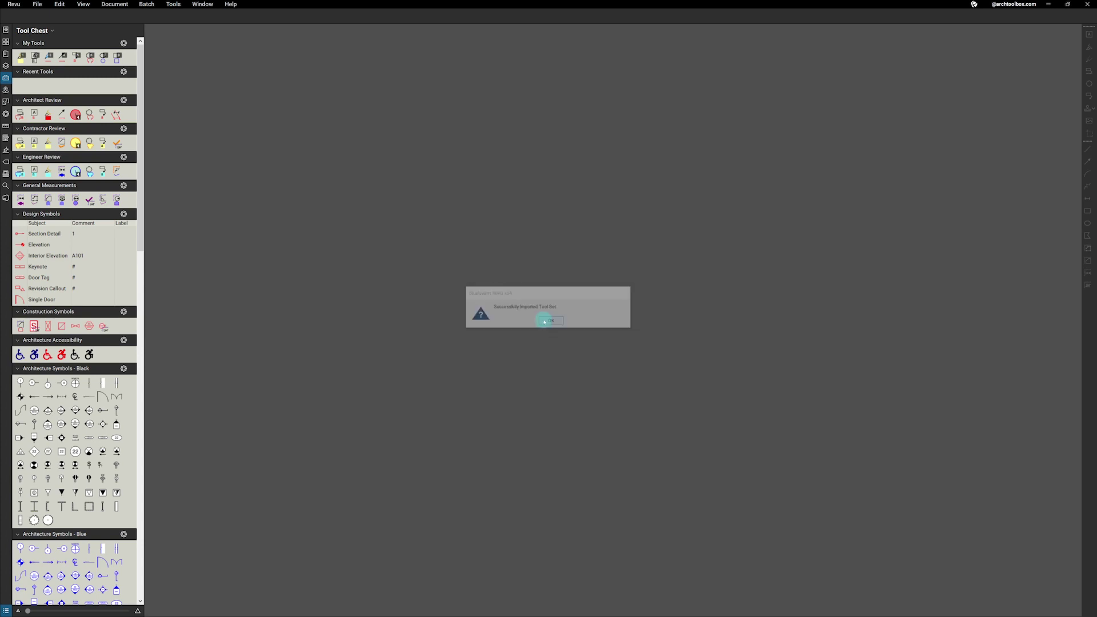
left_click(543, 321)
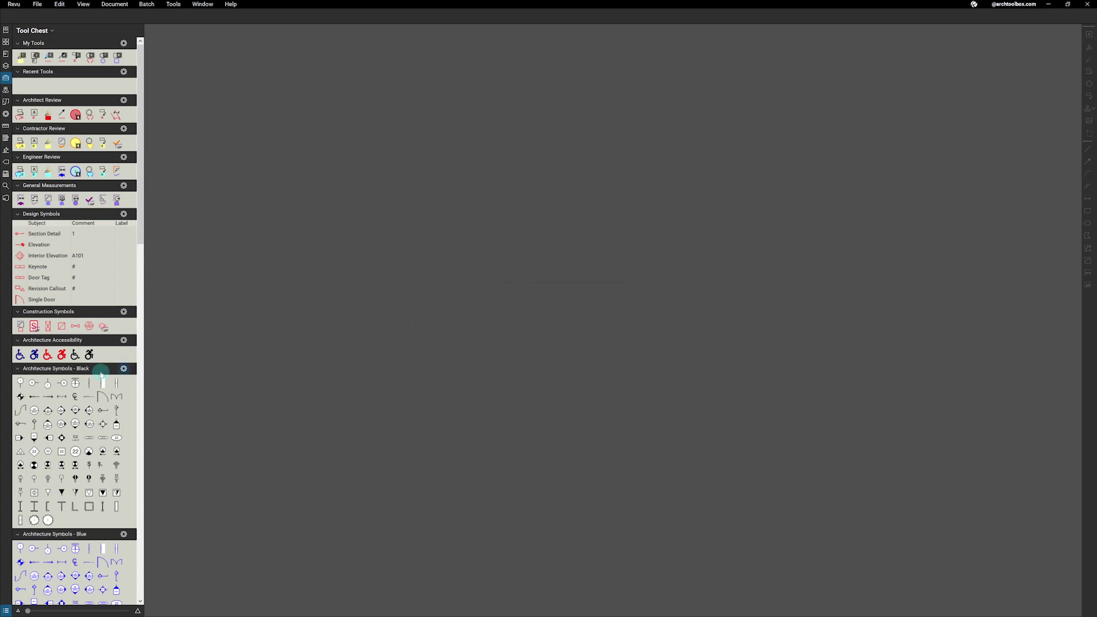
scroll(100, 374, "down", 20)
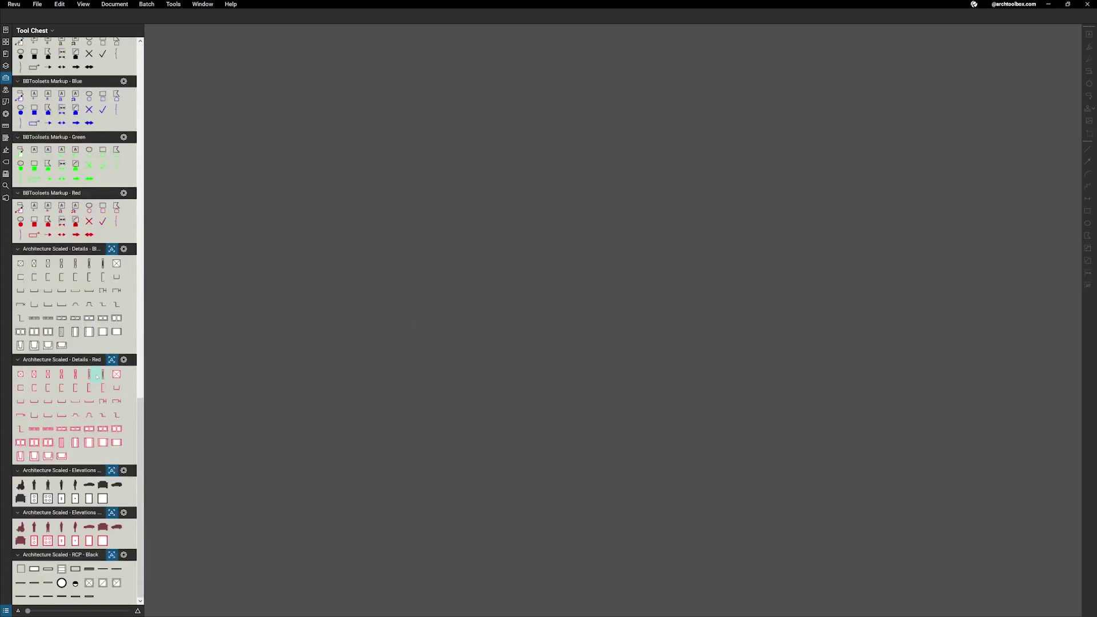
scroll(96, 376, "up", 20)
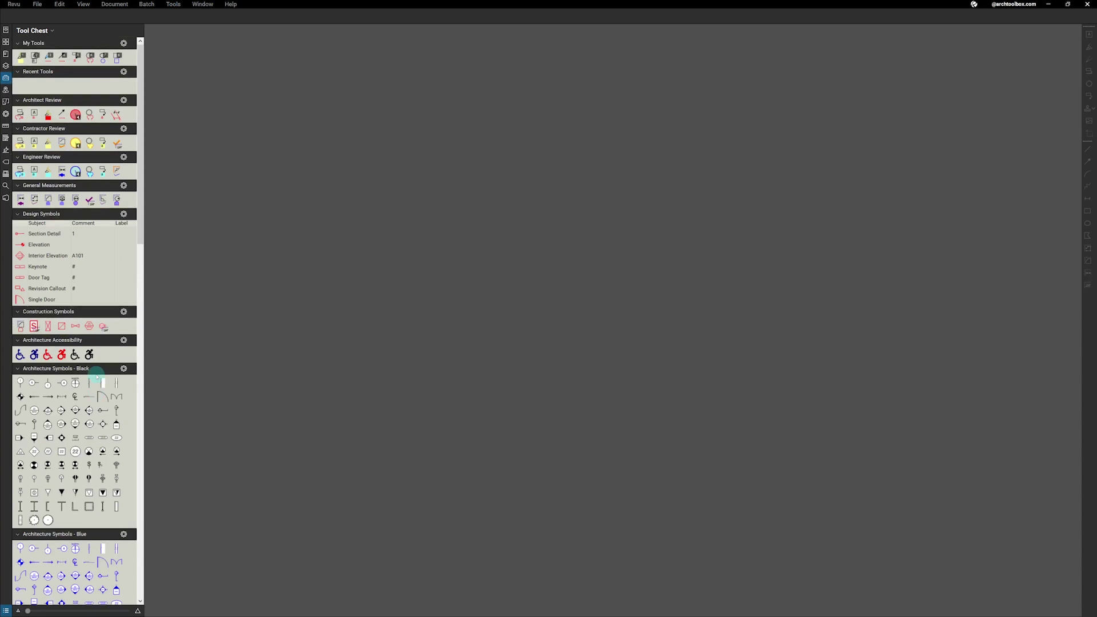
- Import the ScaledRCP-Red tool set file through Manage Tool Sets
key("alt+Tab")
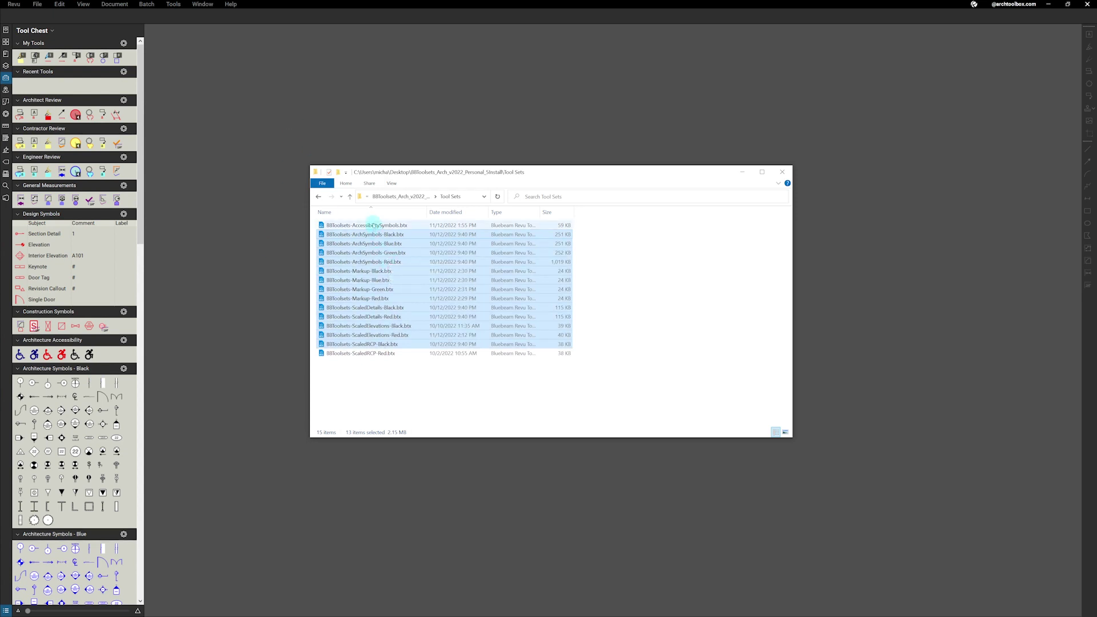
left_click(378, 353)
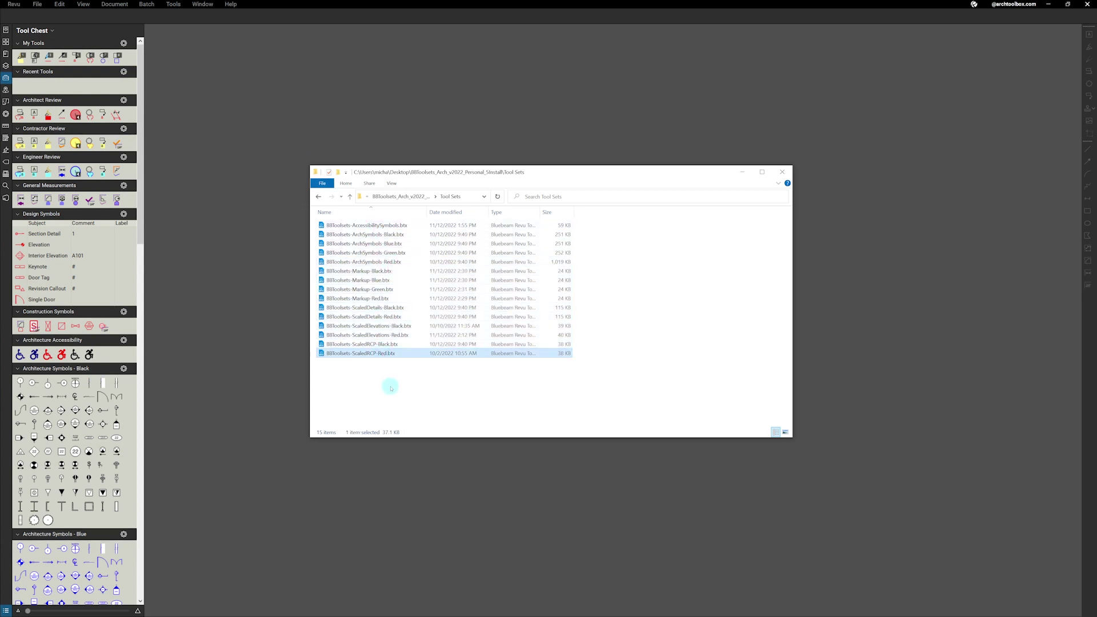
left_click(391, 387)
left_click(377, 486)
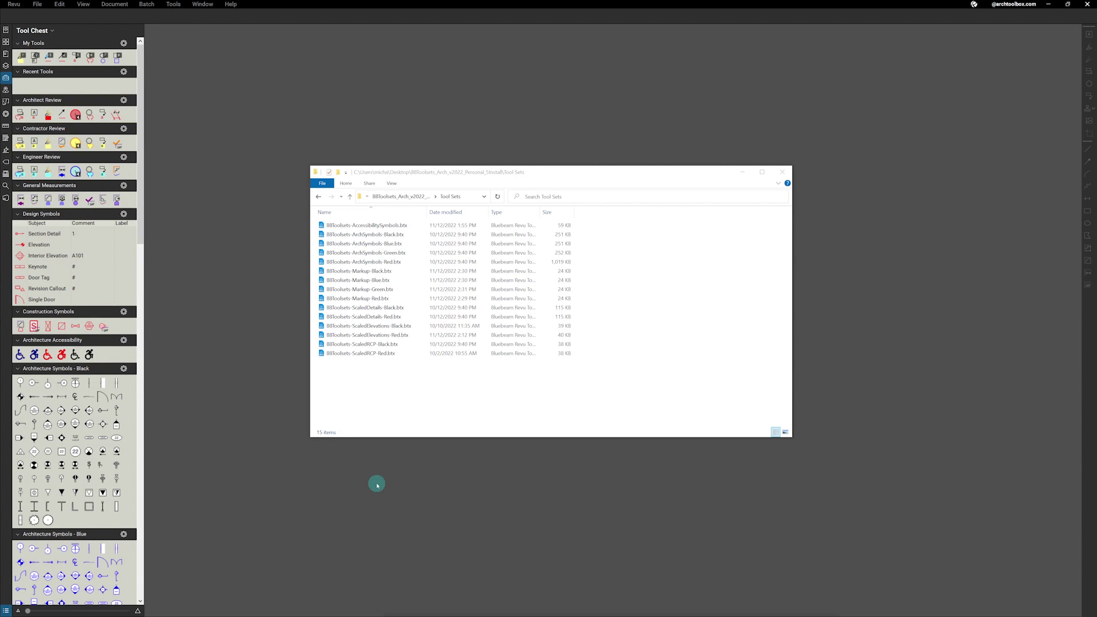
left_click(52, 30)
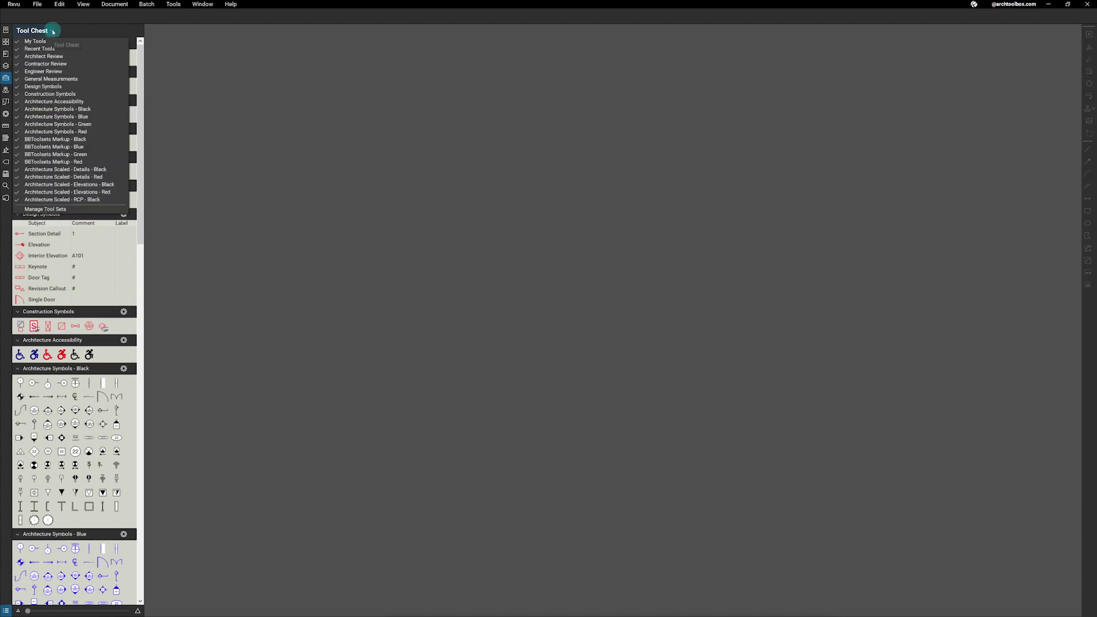
left_click(55, 208)
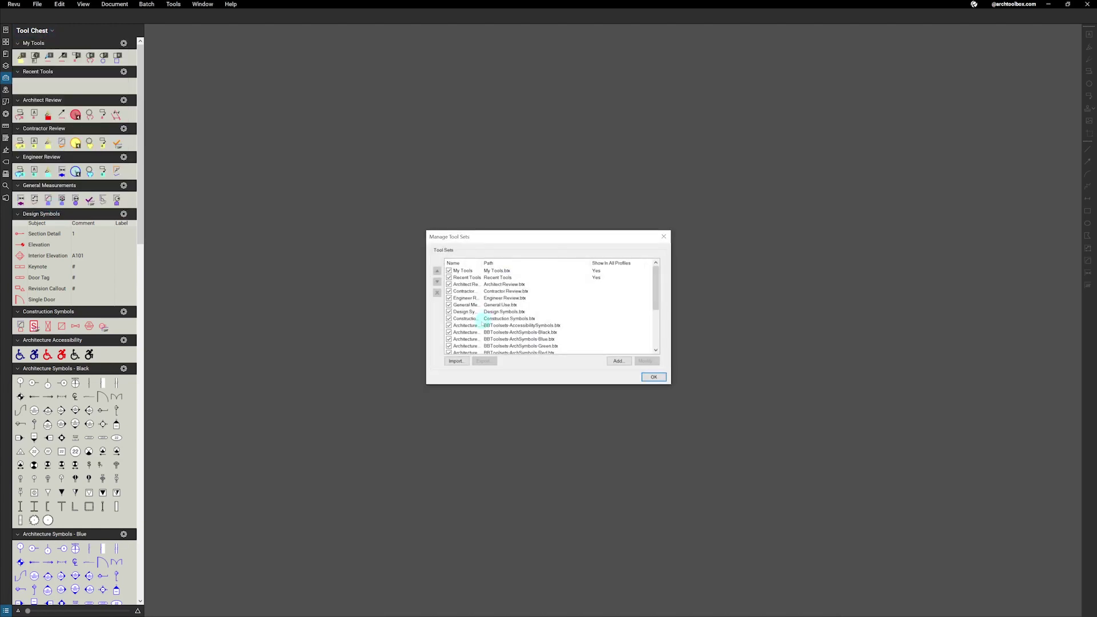
left_click(455, 361)
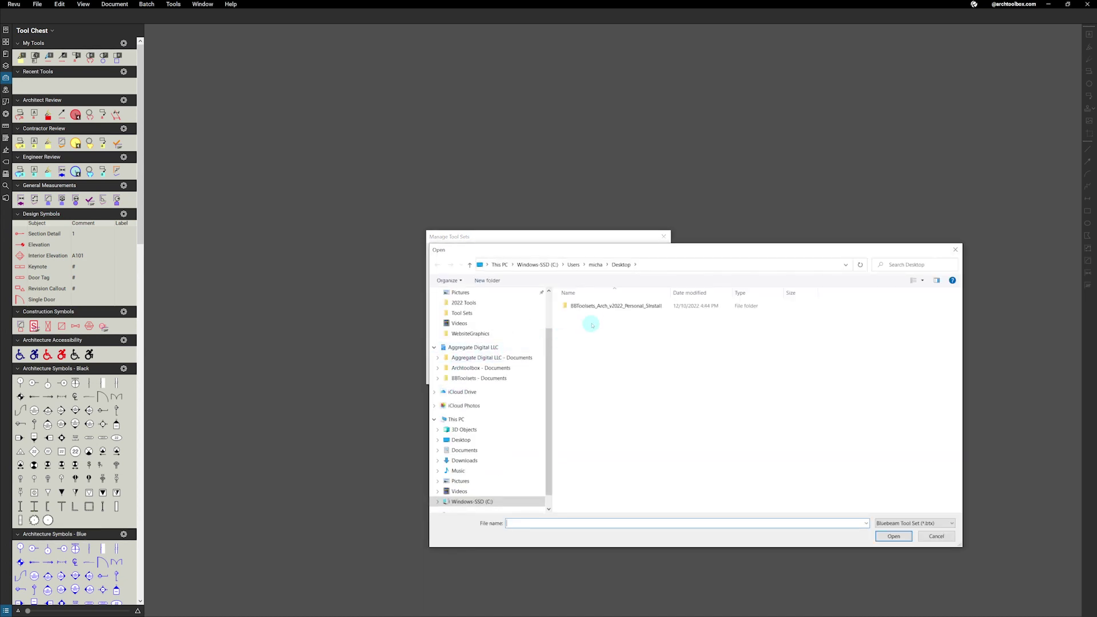
double_click(600, 306)
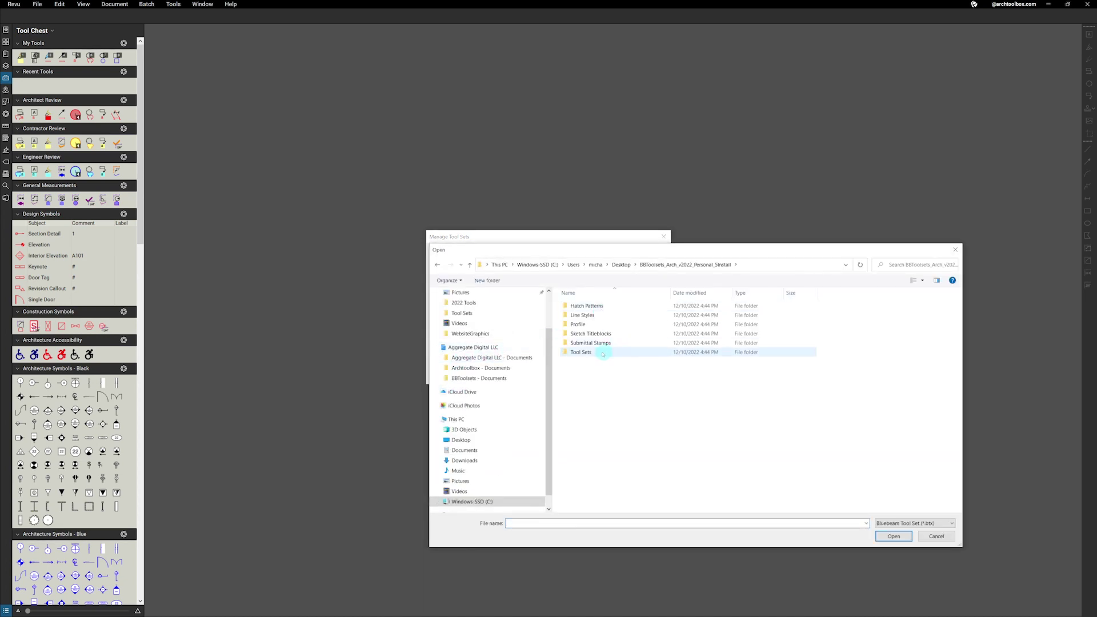
double_click(624, 352)
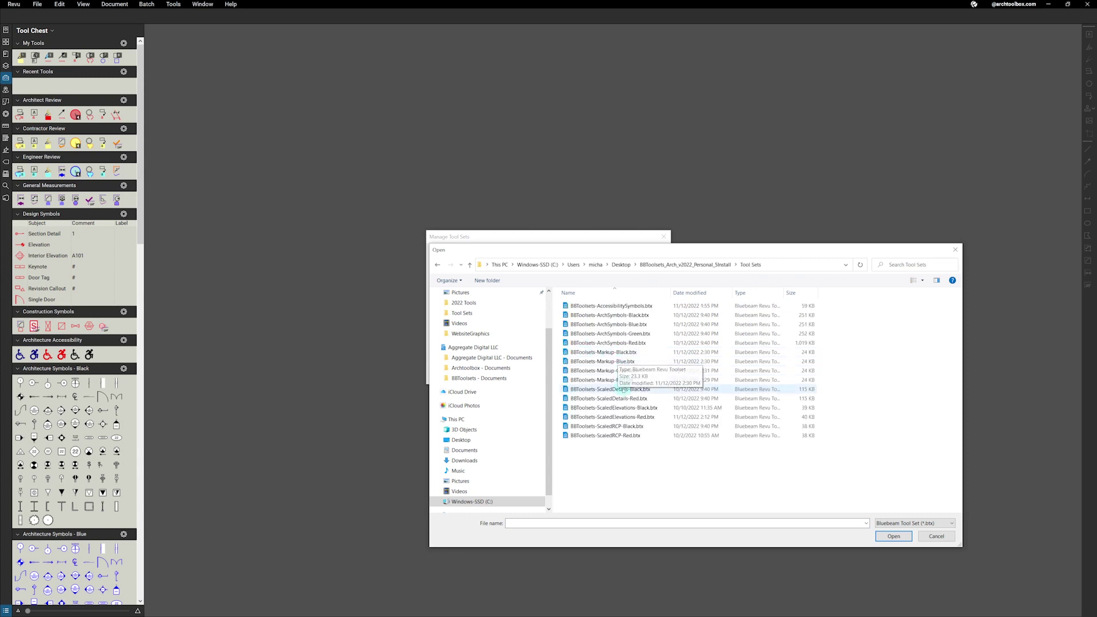
left_click(625, 436)
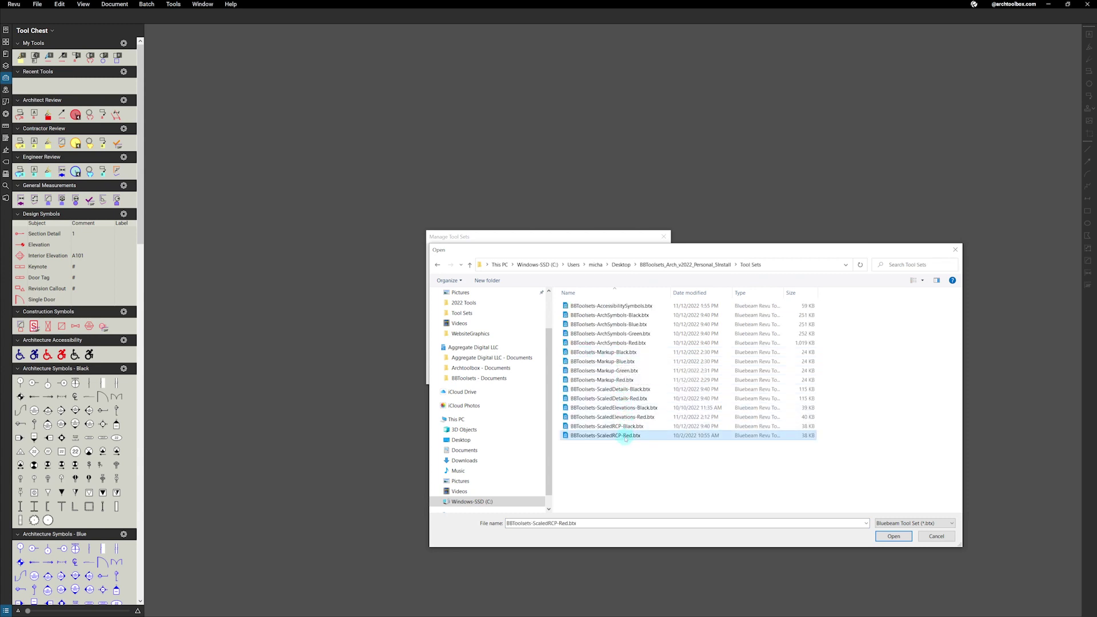
left_click(892, 536)
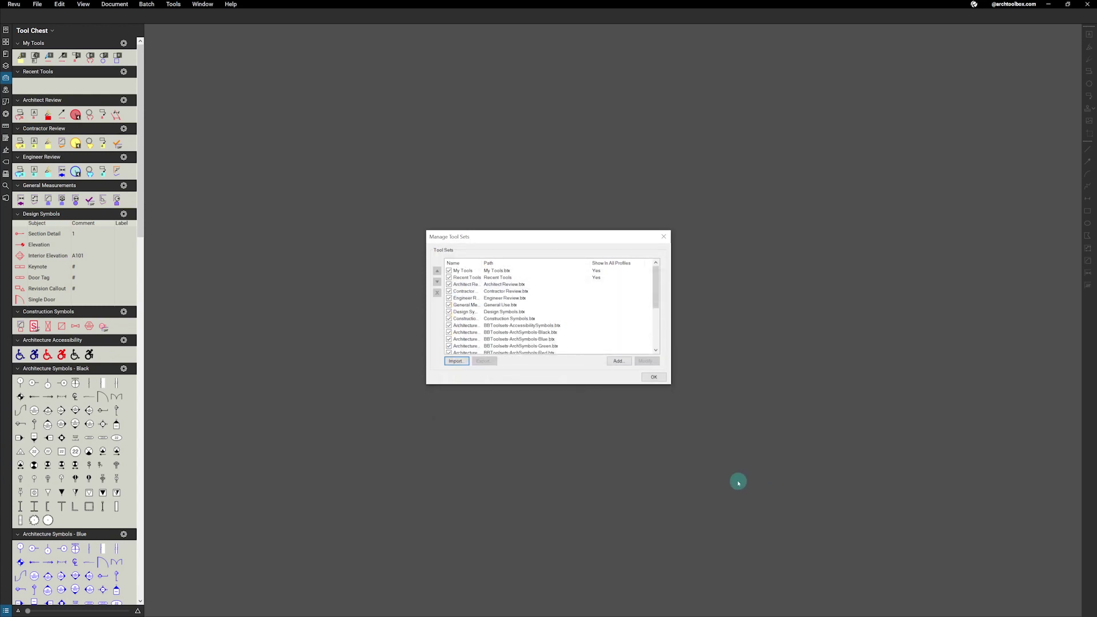
scroll(583, 330, "down", 4)
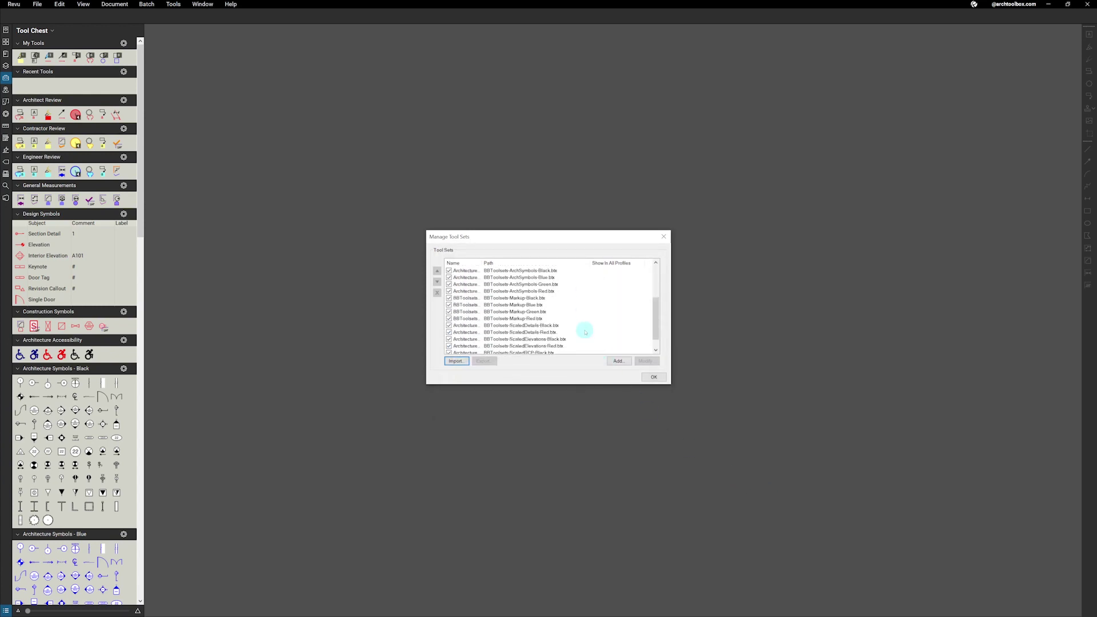
- Hide Architect, Contractor and Engineer Review, General Measurements, Design and Construction Symbols
left_click(533, 346)
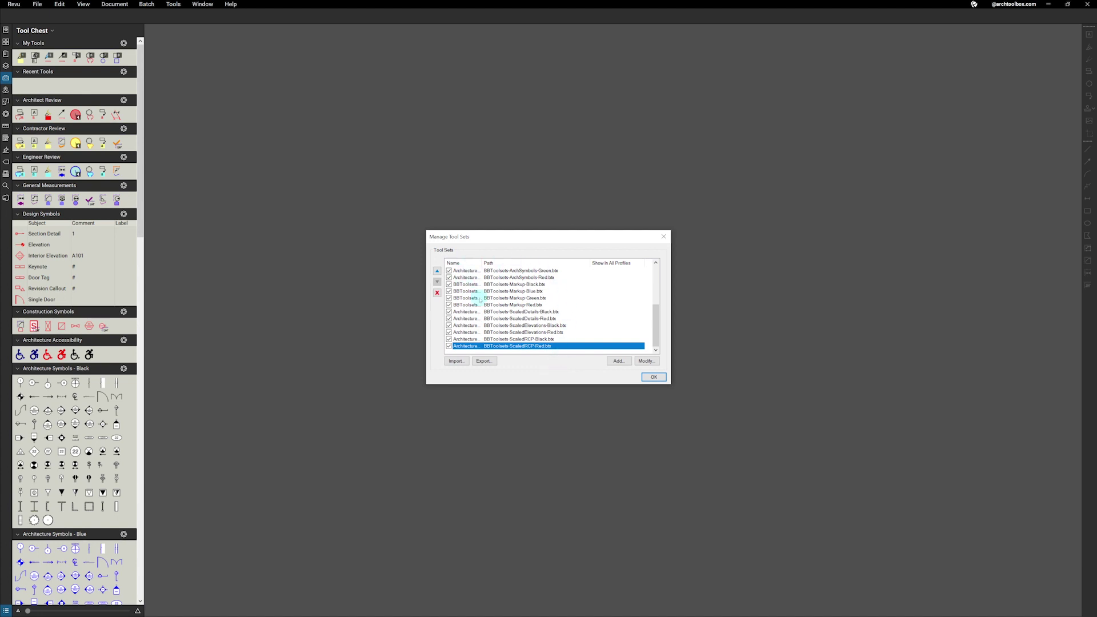
scroll(493, 309, "up", 4)
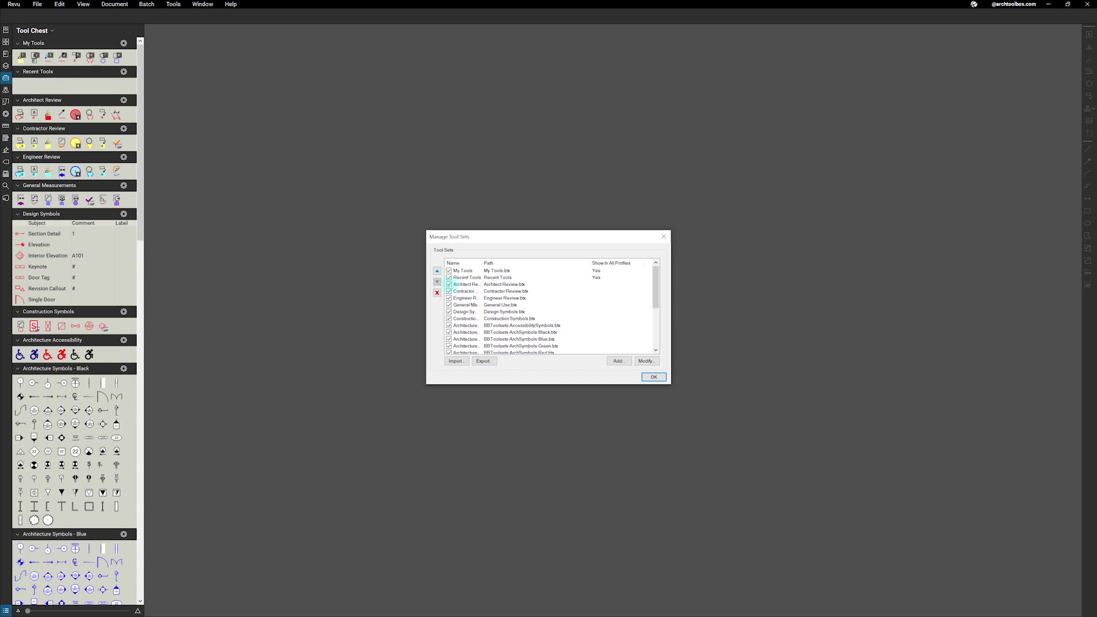
left_click(449, 284)
left_click(448, 291)
left_click(448, 299)
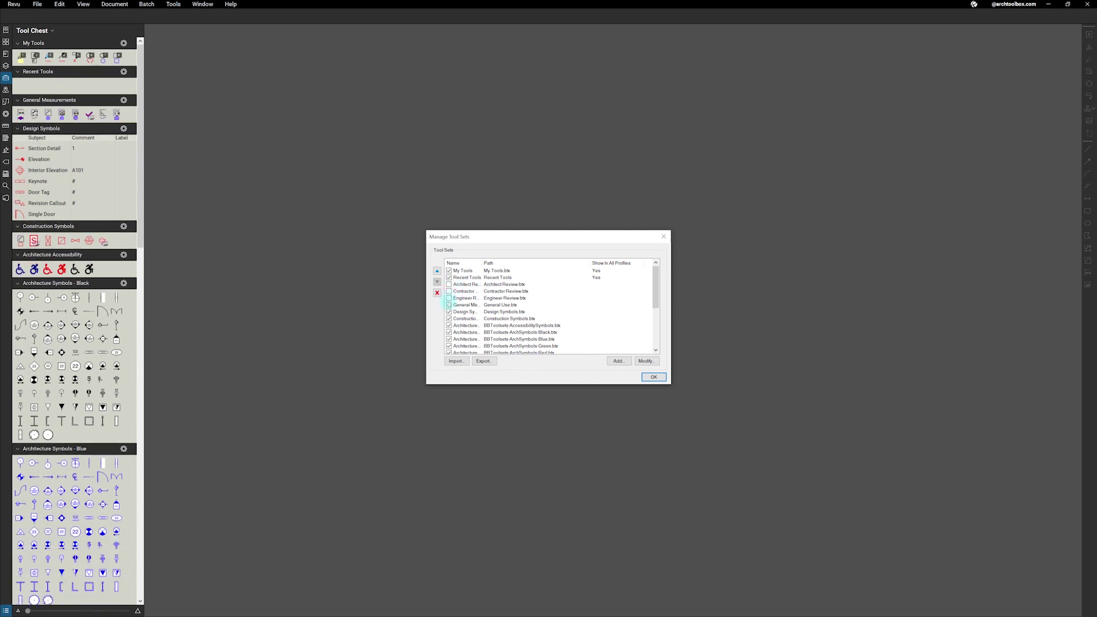
left_click(448, 305)
left_click(449, 311)
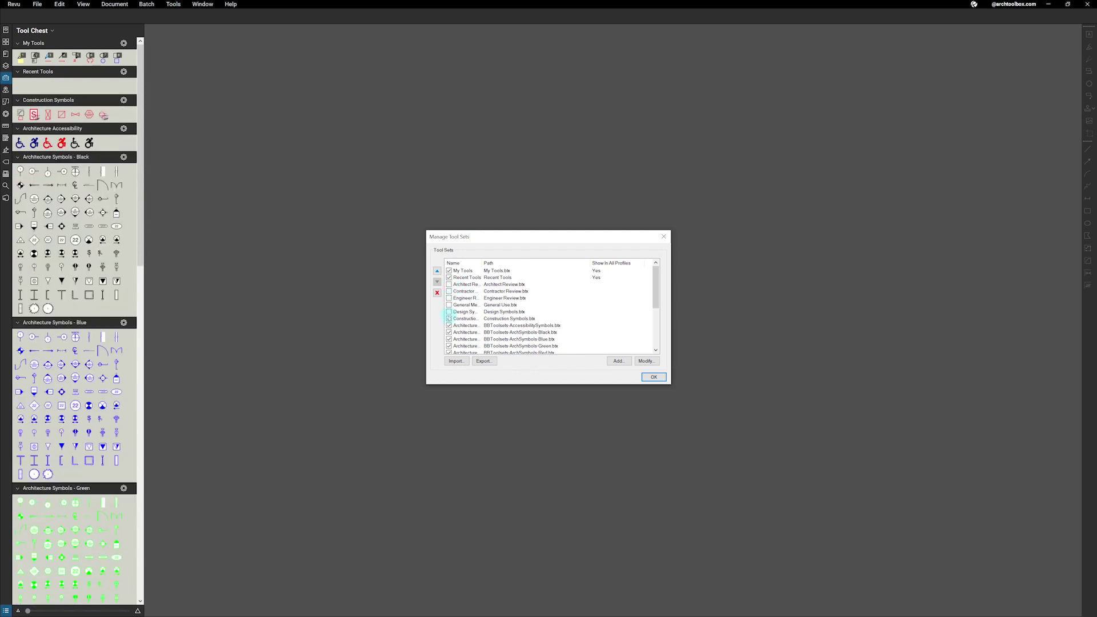
left_click(448, 318)
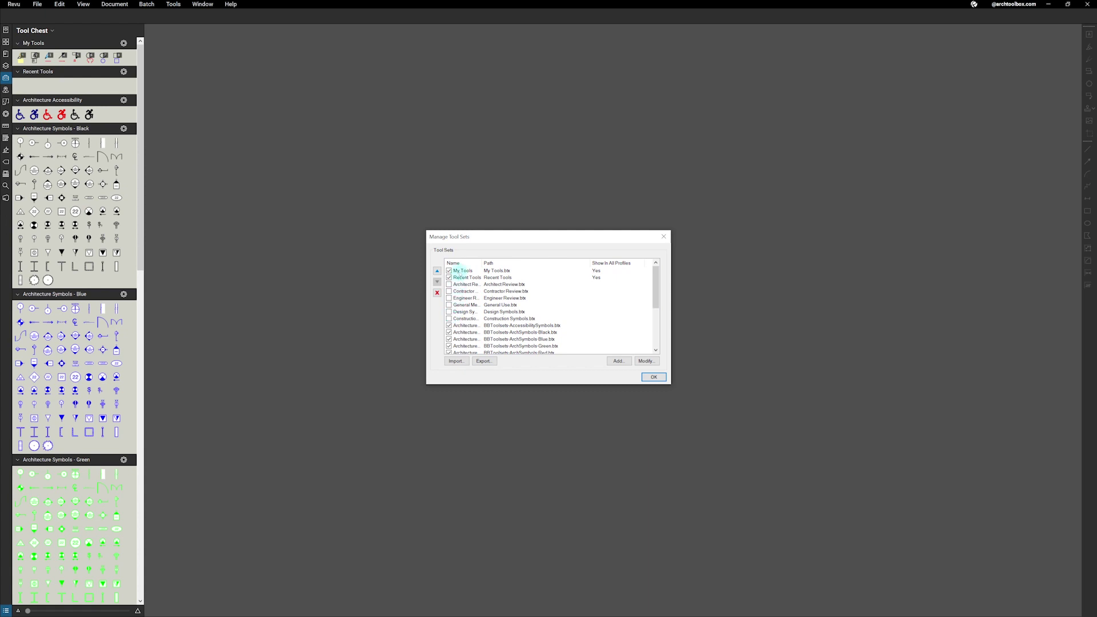
- Move the My Tools tool set down to the bottom of the list
left_click(461, 271)
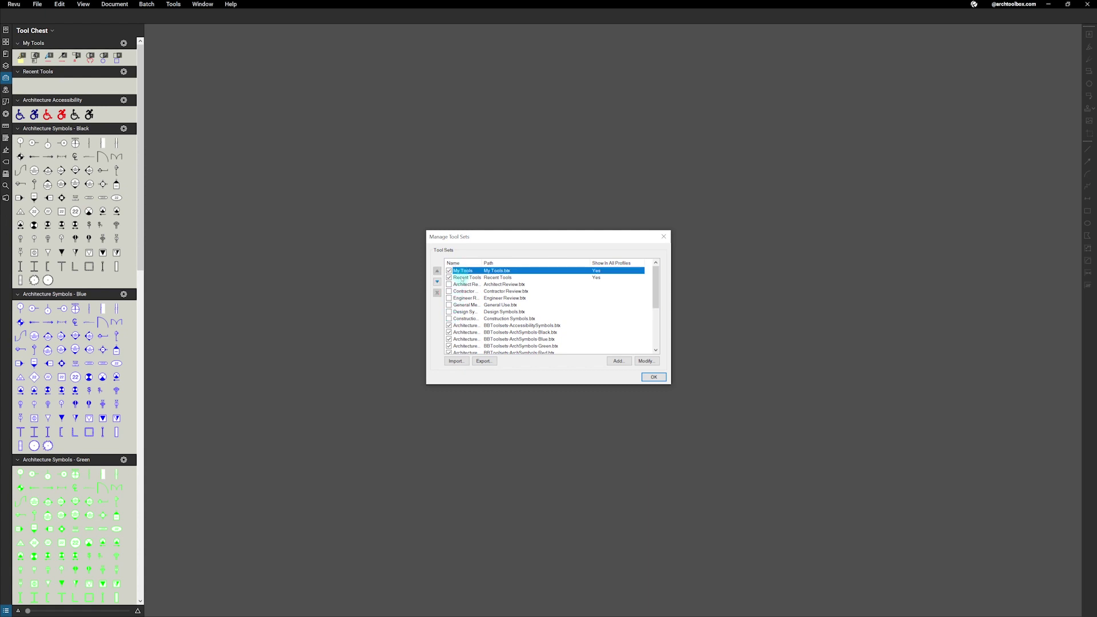
left_click(461, 278)
left_click(461, 271)
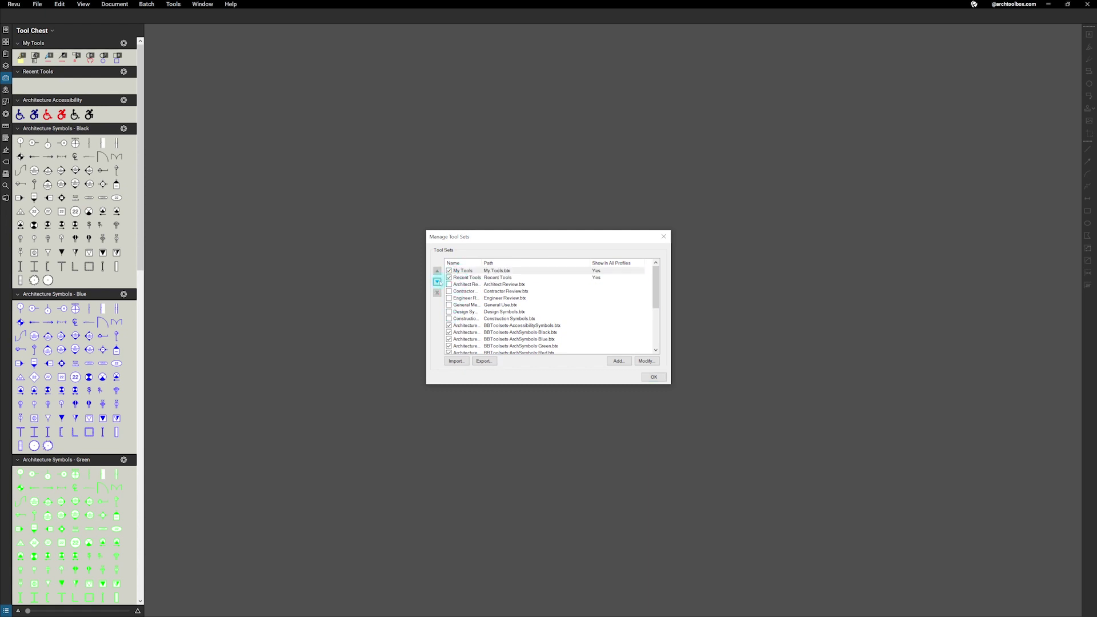
left_click(437, 281)
left_click(437, 282)
left_click(437, 281)
left_click(437, 282)
left_click(437, 281)
left_click(437, 282)
left_click(437, 281)
left_click(437, 282)
left_click(437, 281)
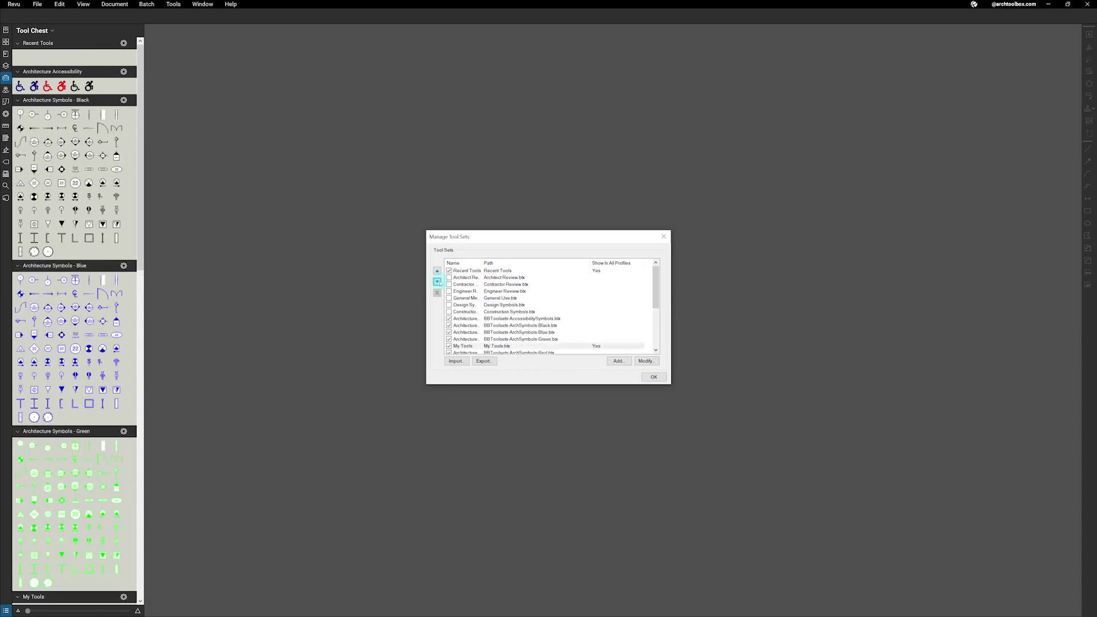
left_click(437, 281)
left_click(437, 281)
left_click(437, 282)
left_click(437, 282)
left_click(437, 282)
left_click(437, 282)
left_click(436, 281)
left_click(436, 282)
left_click(437, 282)
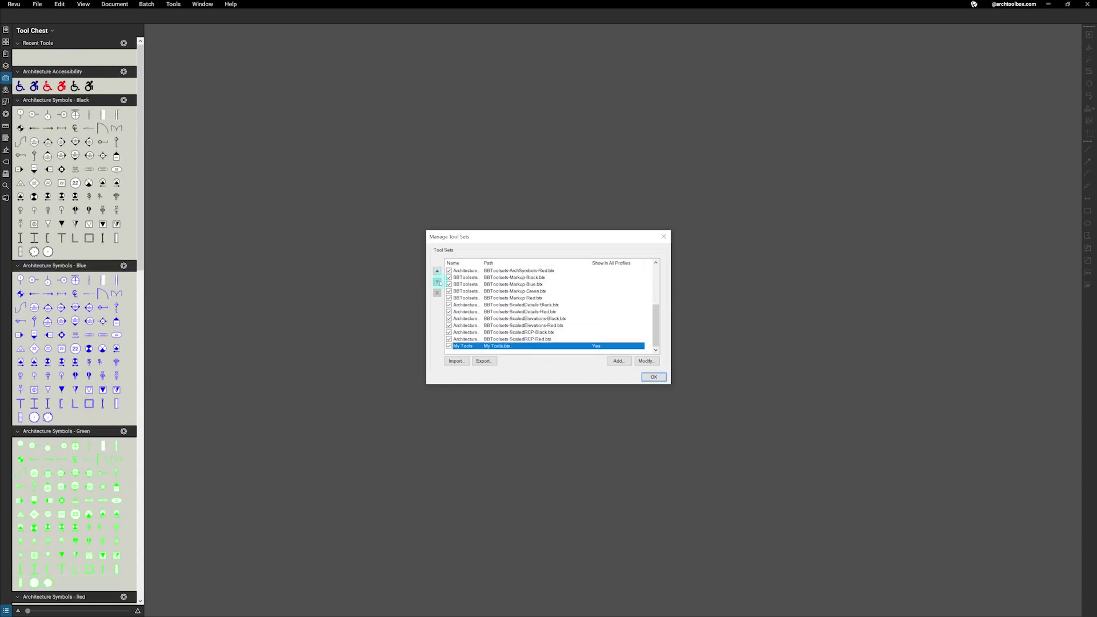
- Move the Recent Tools tool set down to the very bottom of the list
scroll(495, 298, "up", 4)
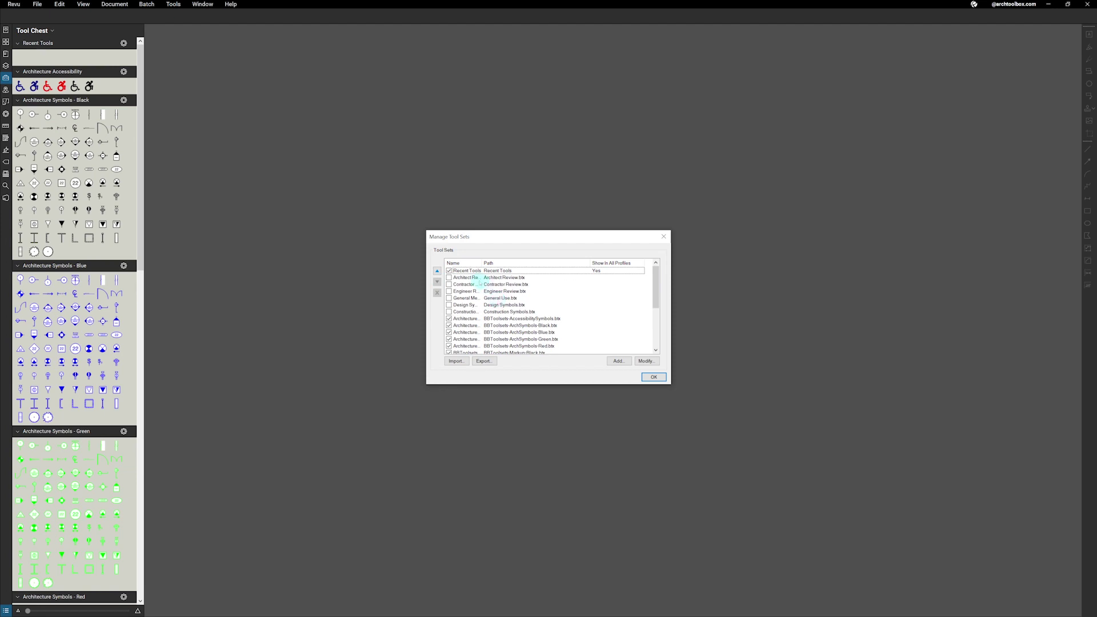
left_click(467, 272)
double_click(437, 282)
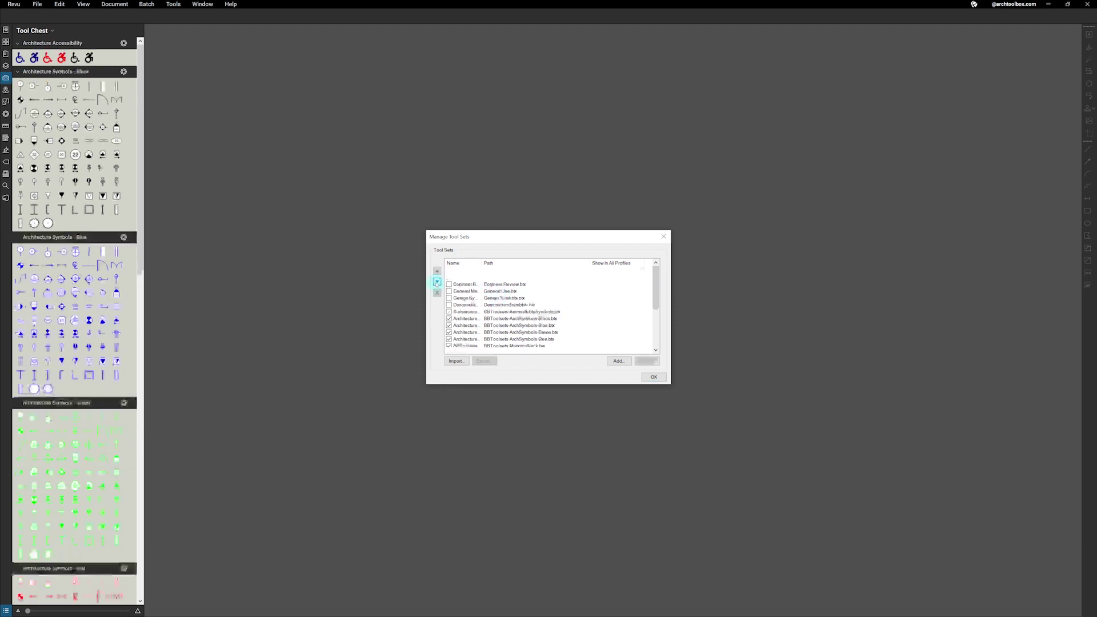
double_click(437, 282)
double_click(436, 282)
left_click(437, 281)
left_click(437, 282)
left_click(437, 281)
double_click(436, 282)
left_click(437, 281)
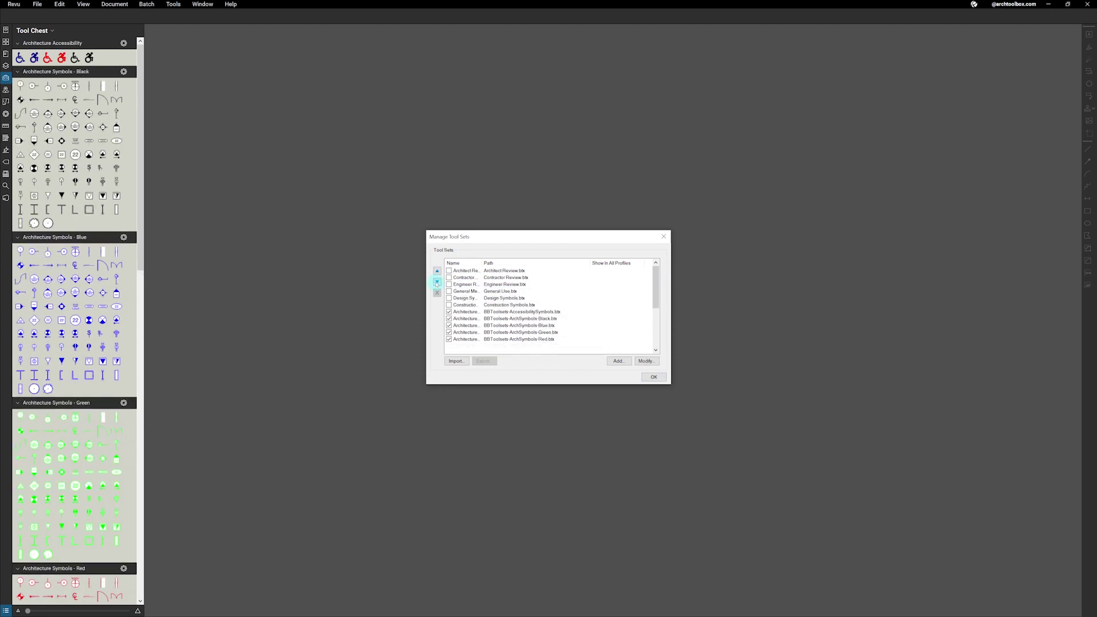
double_click(437, 282)
double_click(437, 282)
left_click(437, 281)
double_click(437, 282)
double_click(437, 282)
left_click(437, 282)
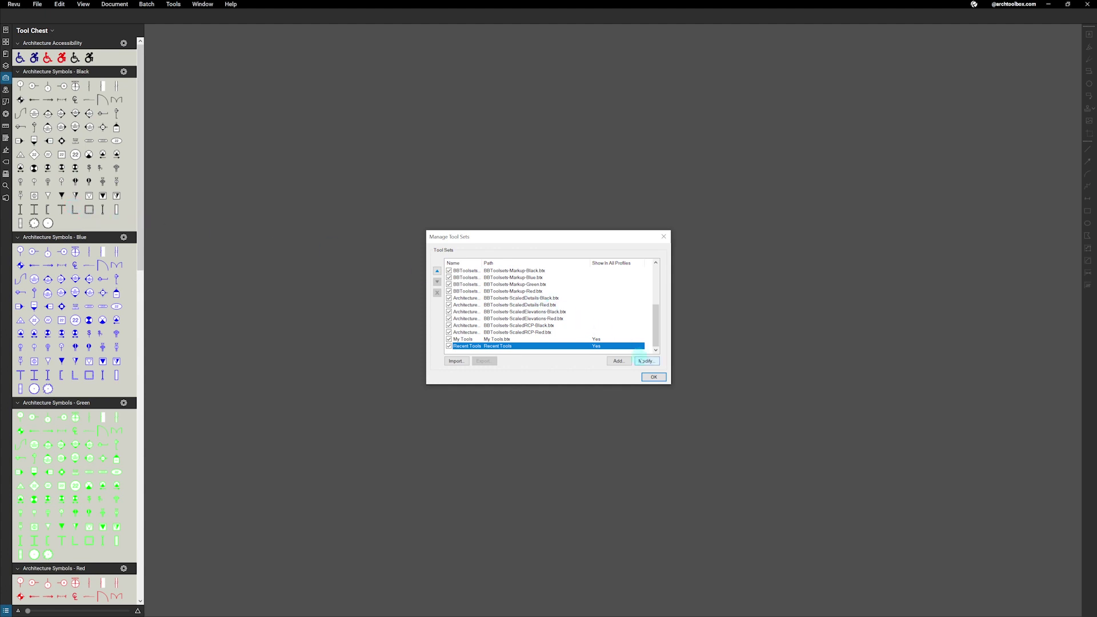
- Save the tool set changes, then create a new blank 11 x 8.5 in landscape PDF
left_click(653, 377)
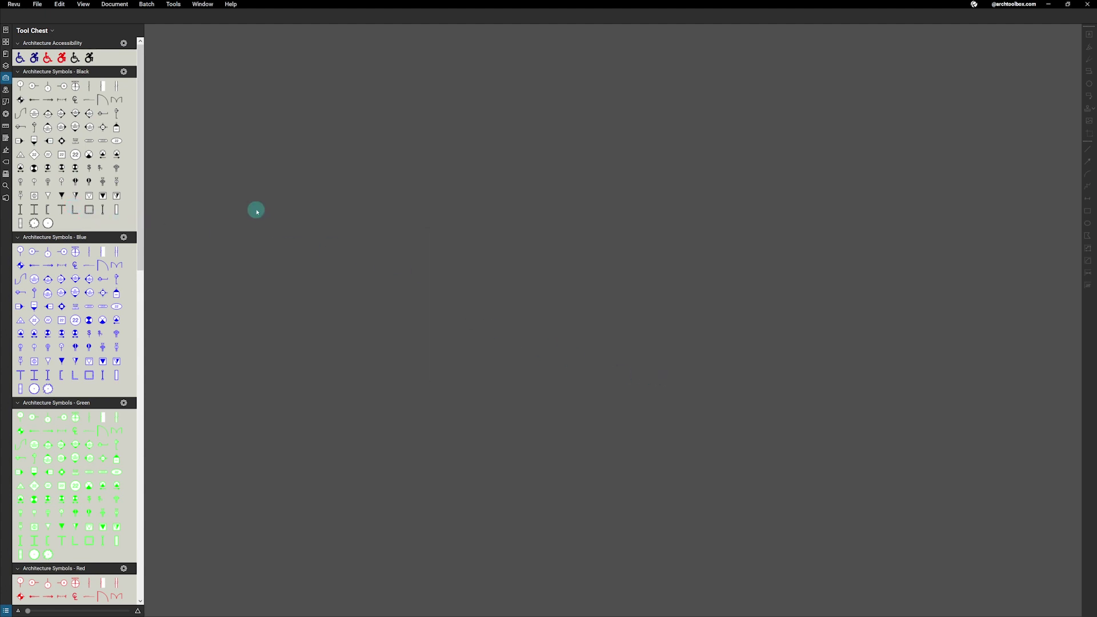
scroll(75, 217, "down", 20)
left_click(39, 5)
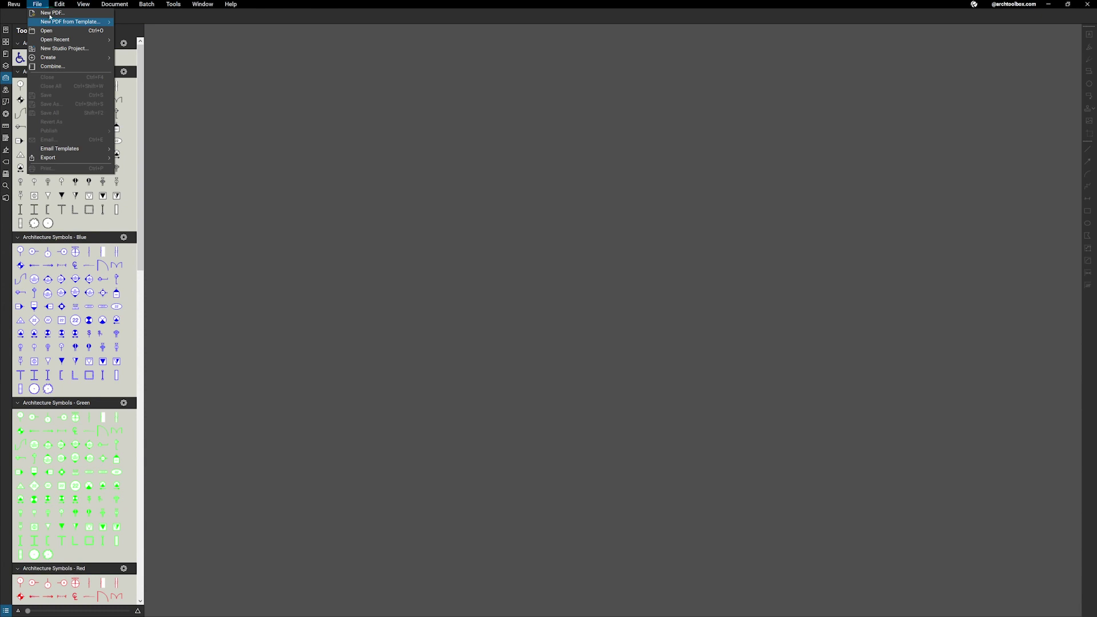
left_click(51, 13)
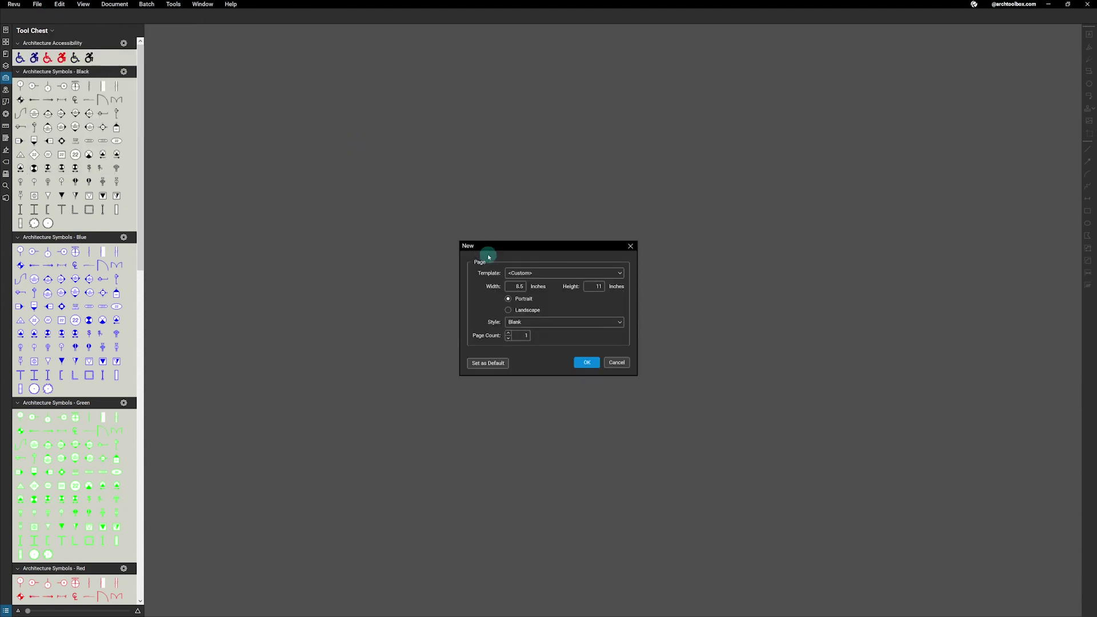
left_click(521, 309)
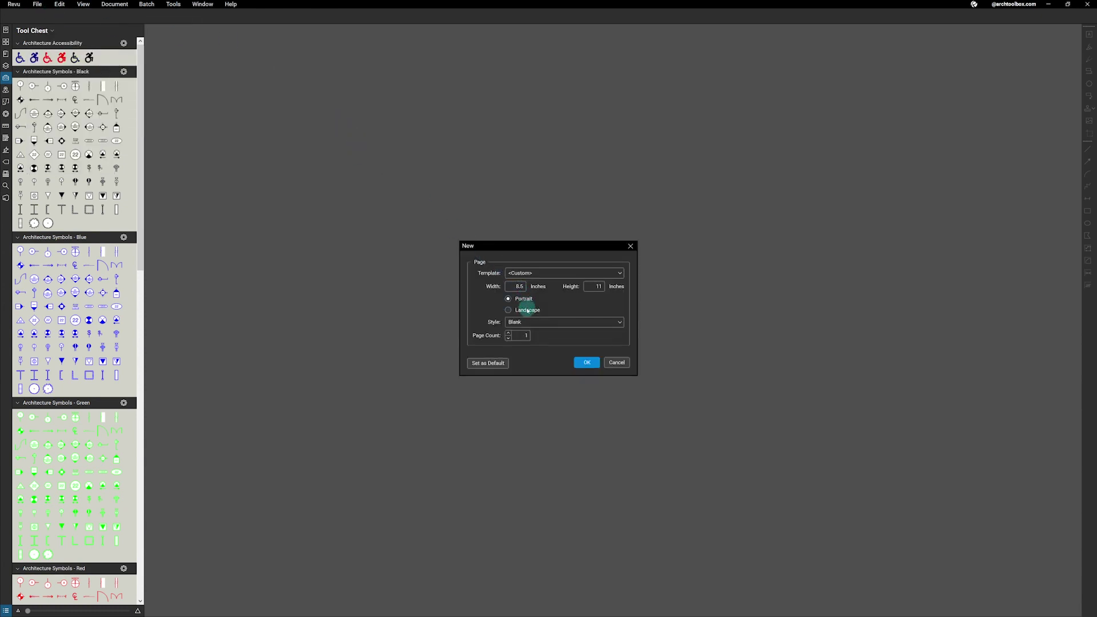
left_click(587, 362)
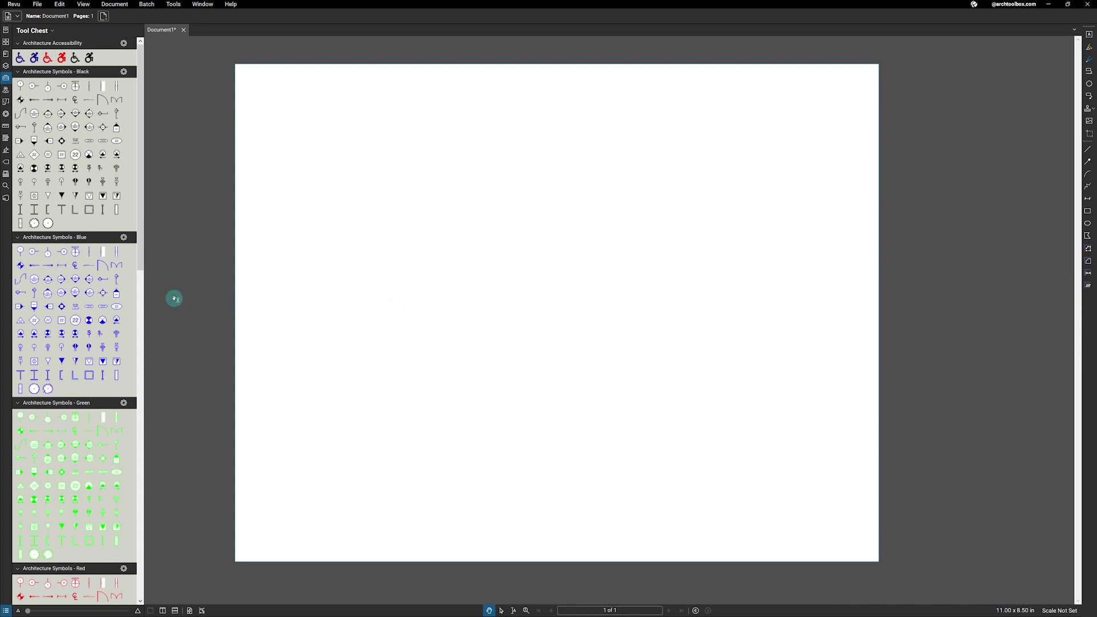
- Place the blue interior elevation symbol on the page and enlarge it
left_click(75, 292)
left_click(430, 291)
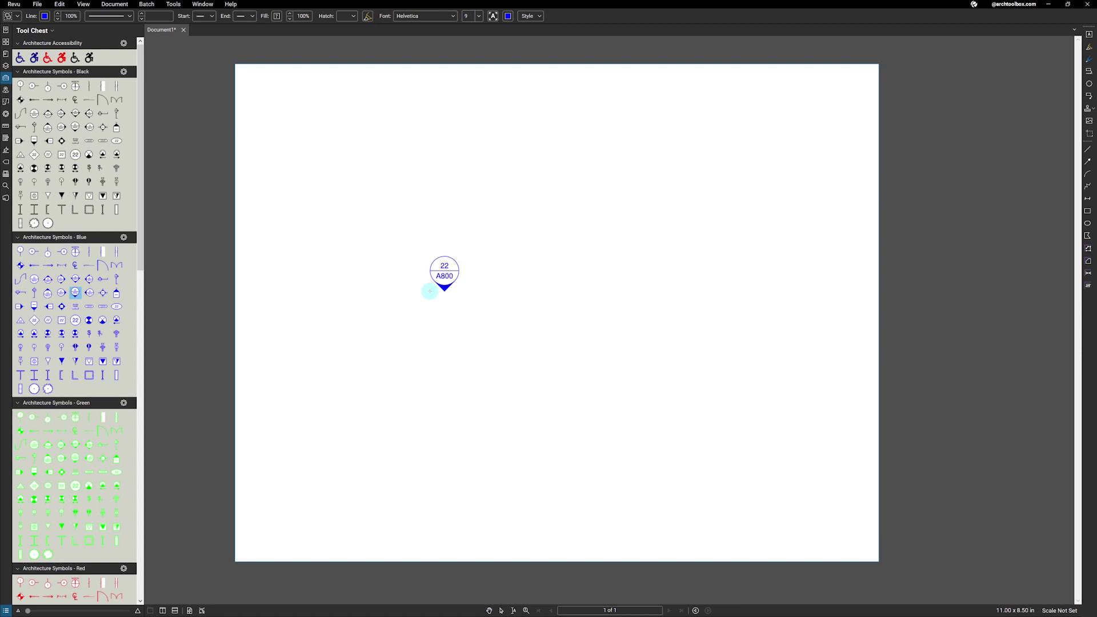
left_click(520, 359)
left_click(457, 292)
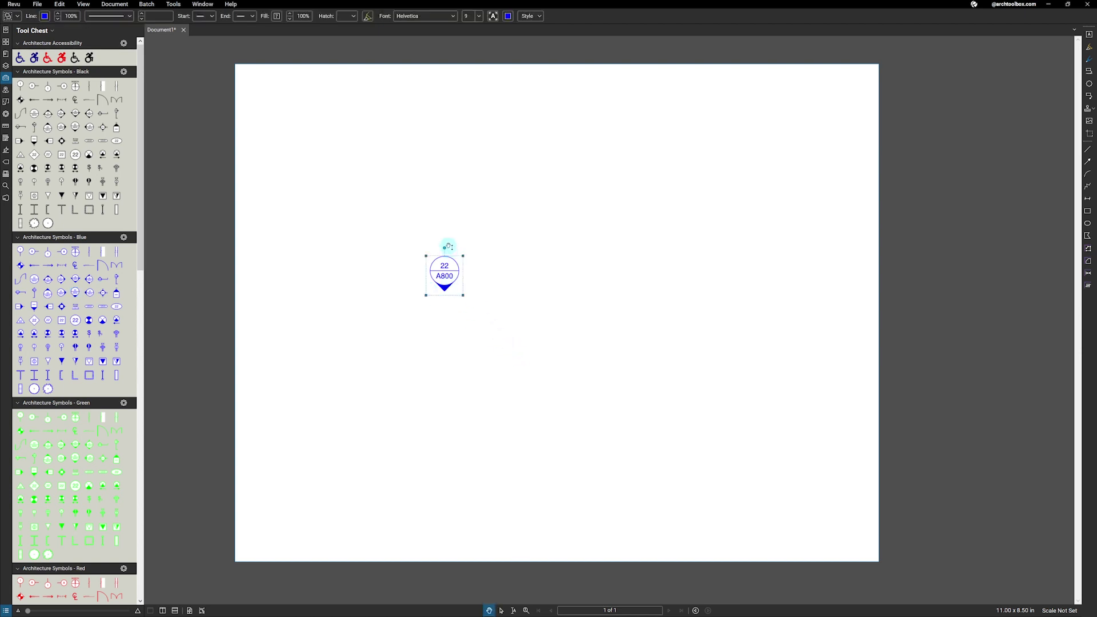
left_click_drag(444, 247, 491, 221)
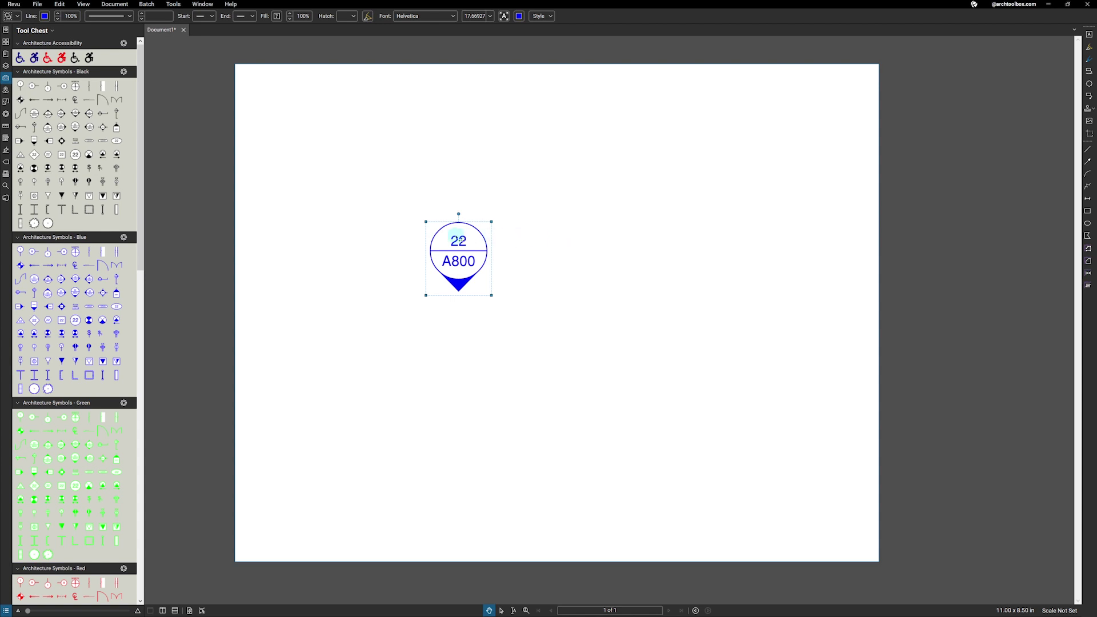
- Change the symbol's labels from 22 / A800 to 12 / A120
double_click(460, 243)
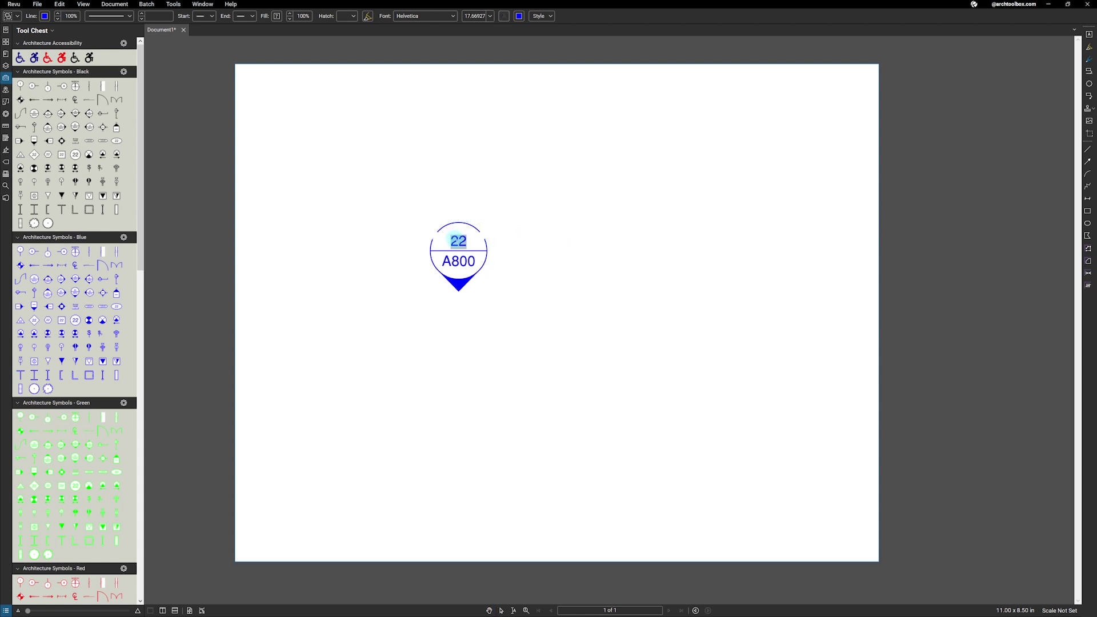
type("12")
double_click(462, 257)
left_click_drag(452, 261, 460, 261)
type("2")
key("Escape")
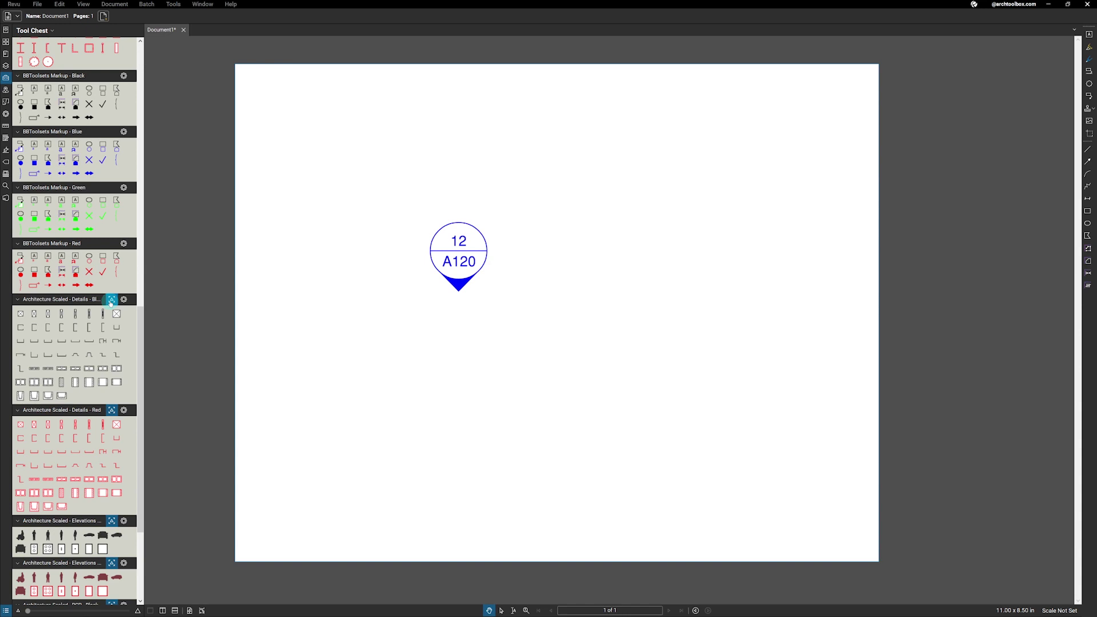
- Place the scaled elevation person figure beside the callout at 1/4" = 1'-0" page scale
scroll(111, 303, "down", 3)
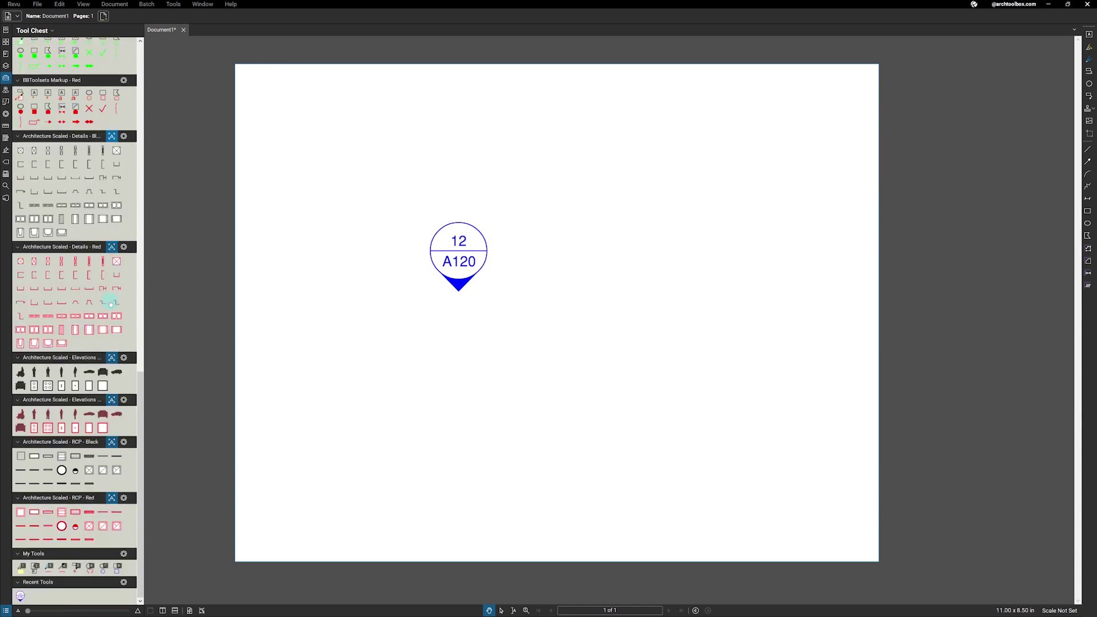
left_click(75, 372)
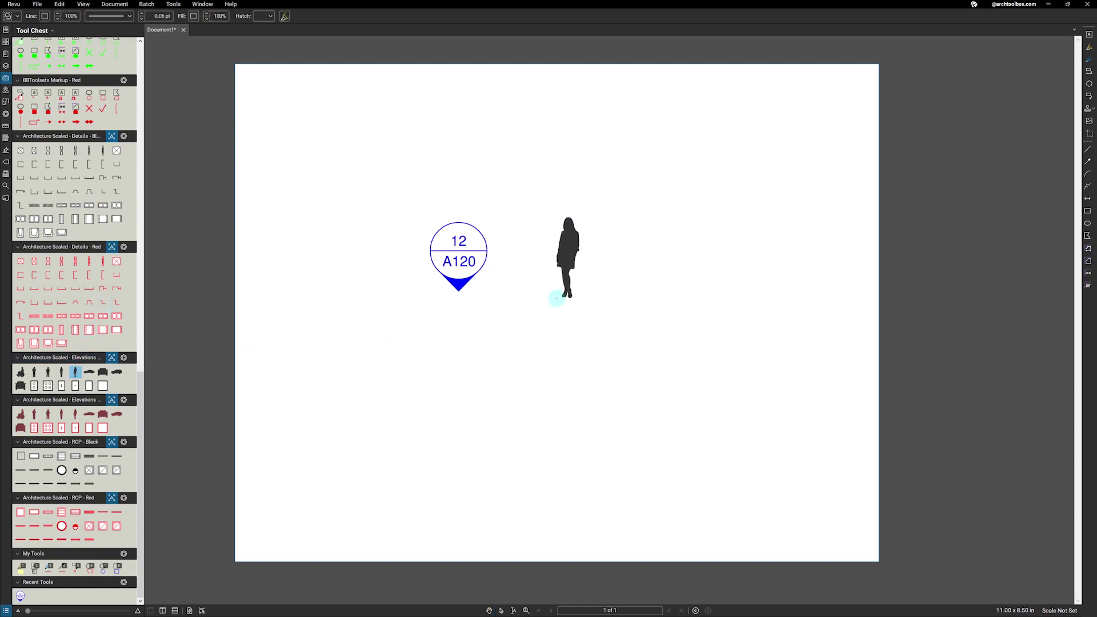
left_click(557, 299)
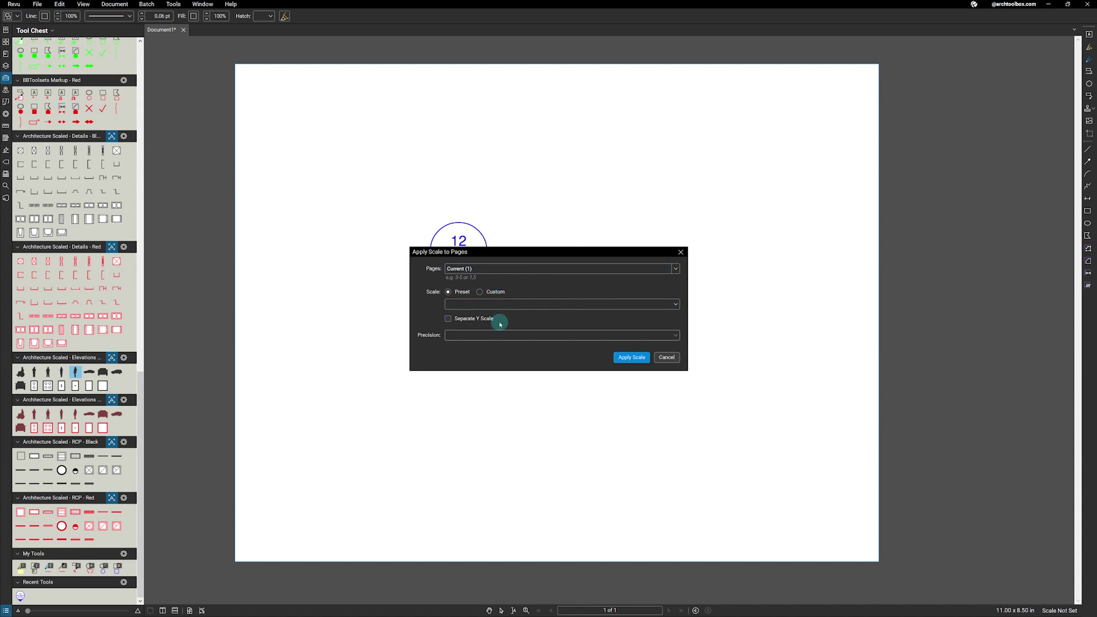
left_click(674, 305)
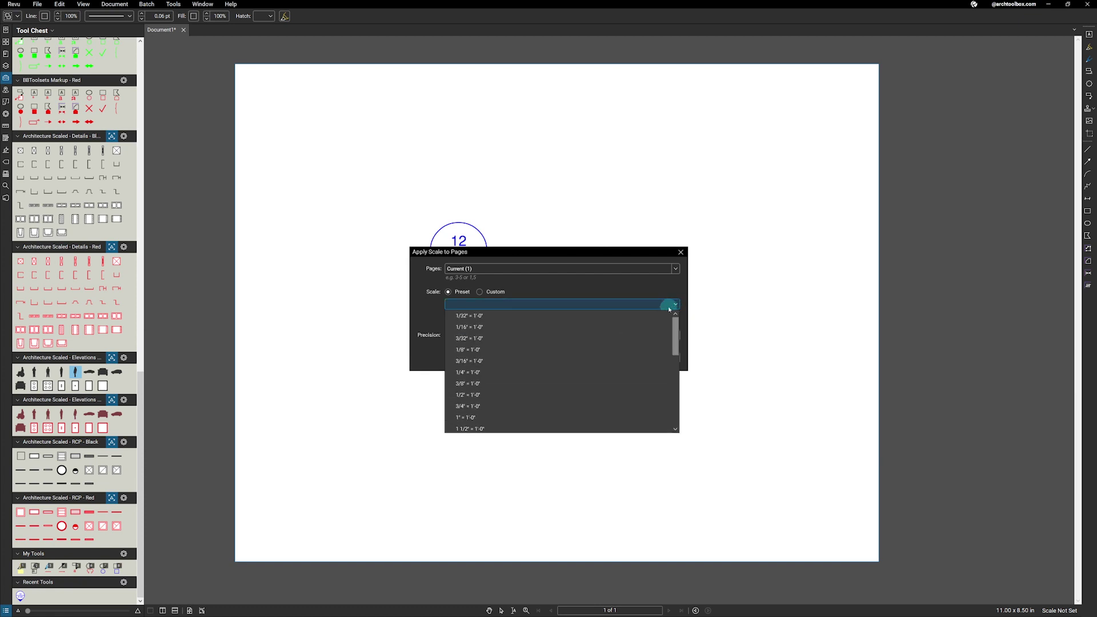
left_click(611, 372)
left_click(628, 358)
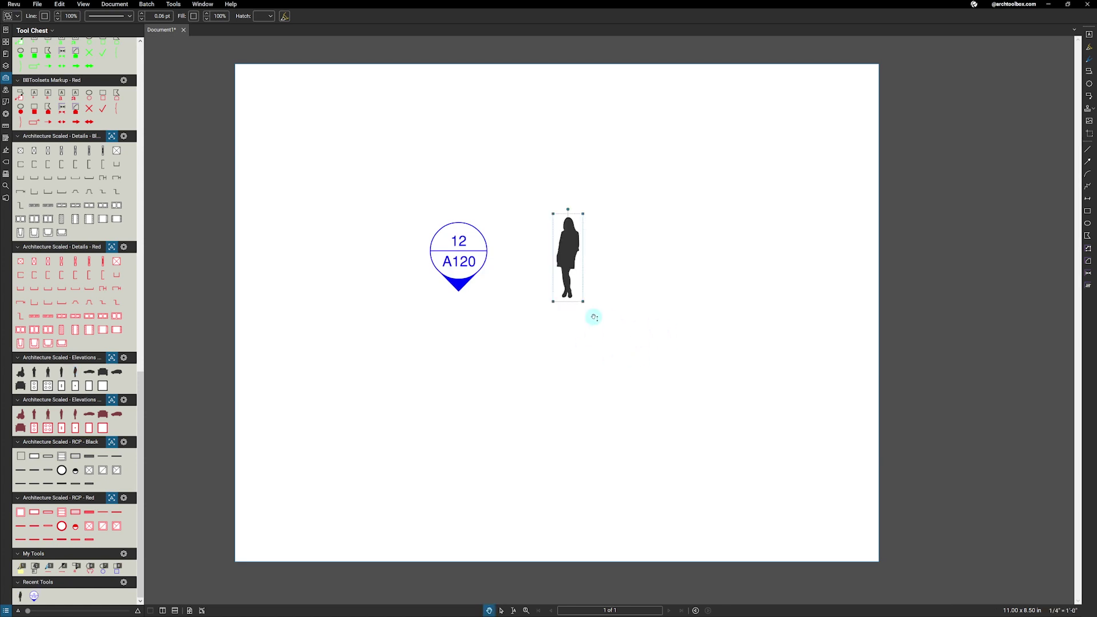
left_click(602, 289)
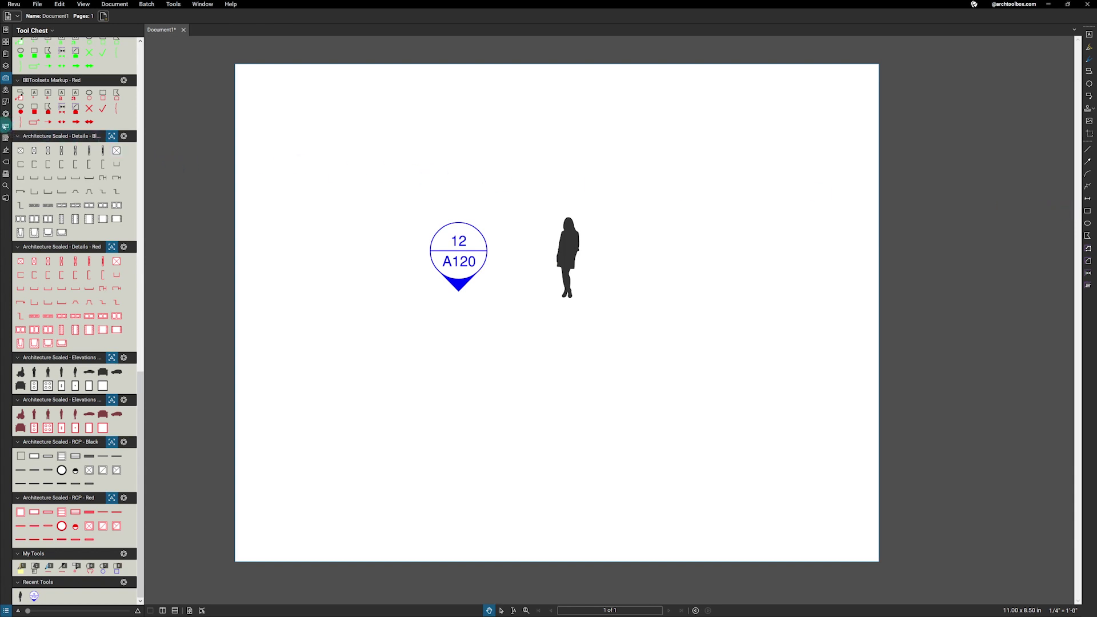
- Change the page scale to the 1/2" = 1'-0" preset
left_click(6, 126)
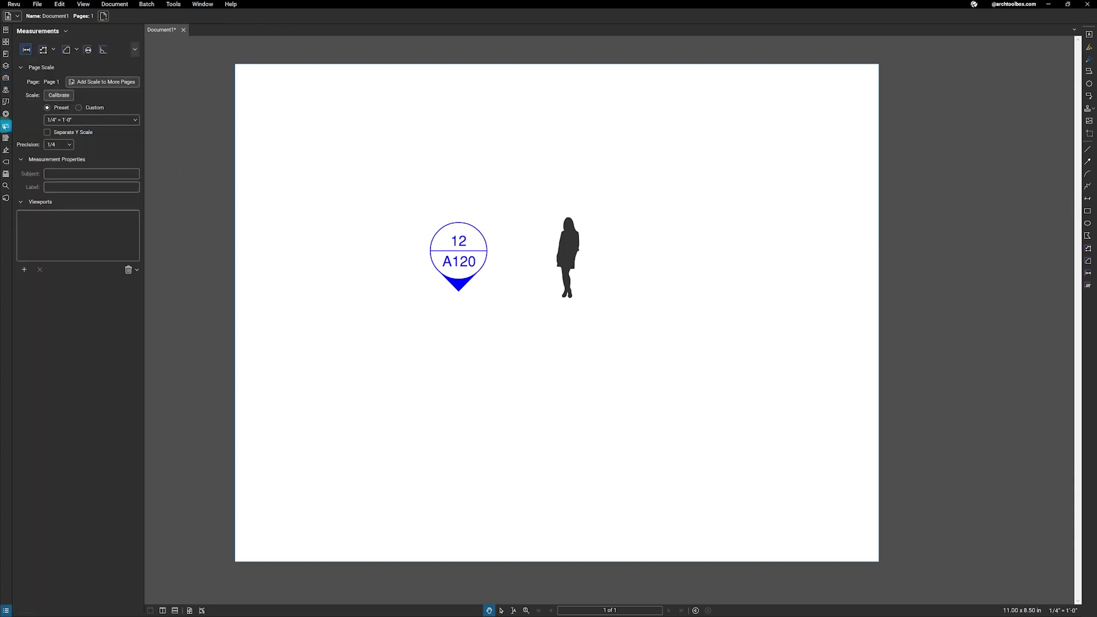
left_click(136, 120)
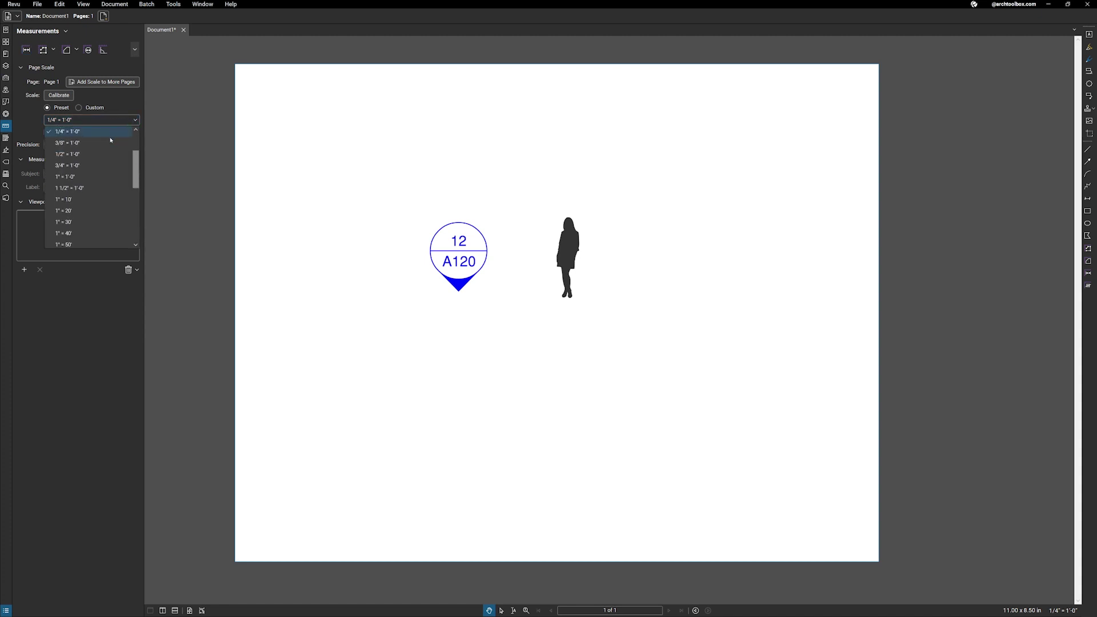
left_click(102, 154)
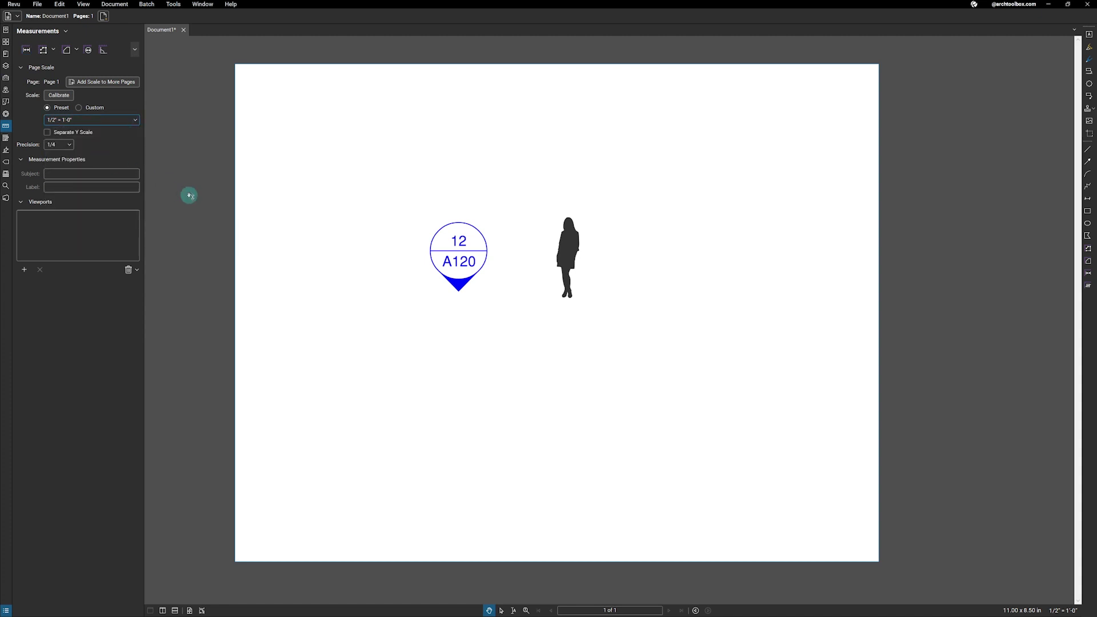
- Place the larger standing-woman figure from Architecture Scaled - Elevations beside the first one
left_click(6, 77)
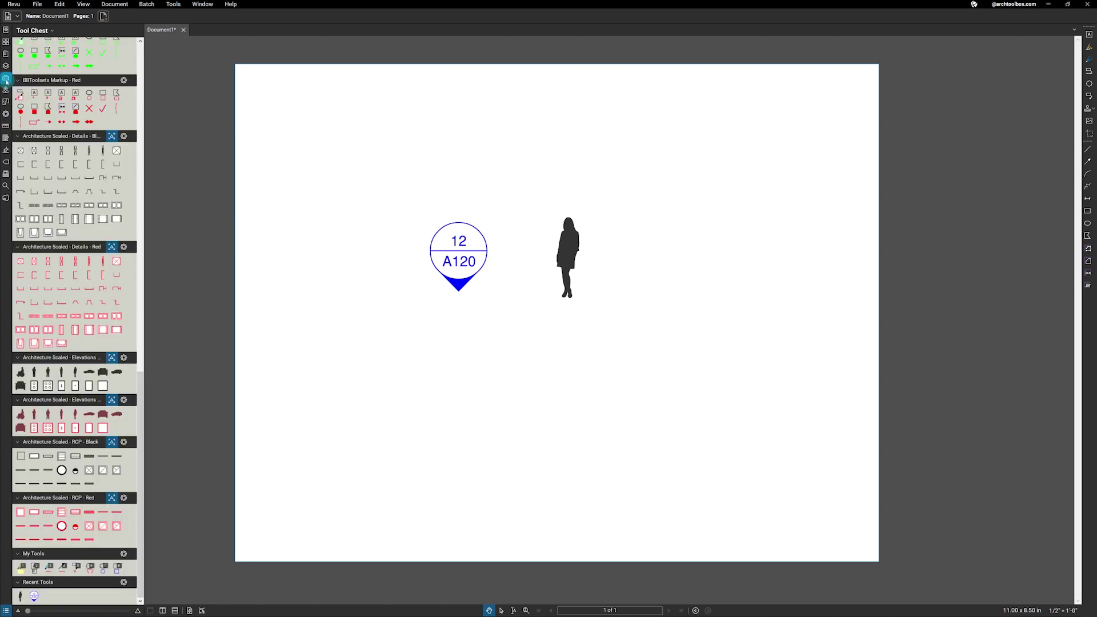
left_click(74, 372)
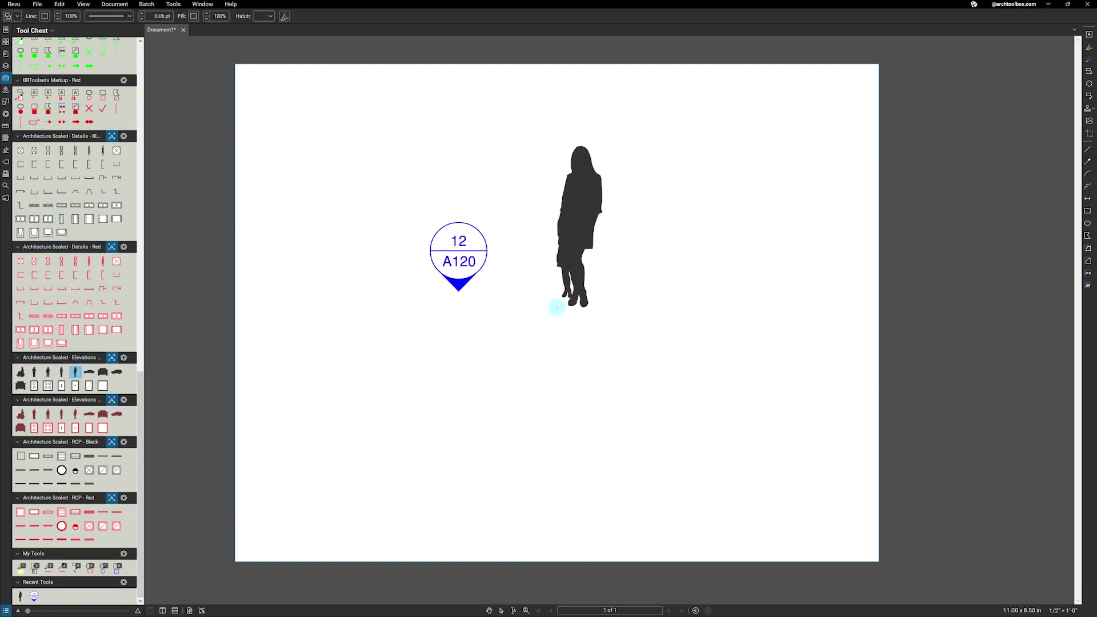
left_click(585, 299)
left_click(584, 363)
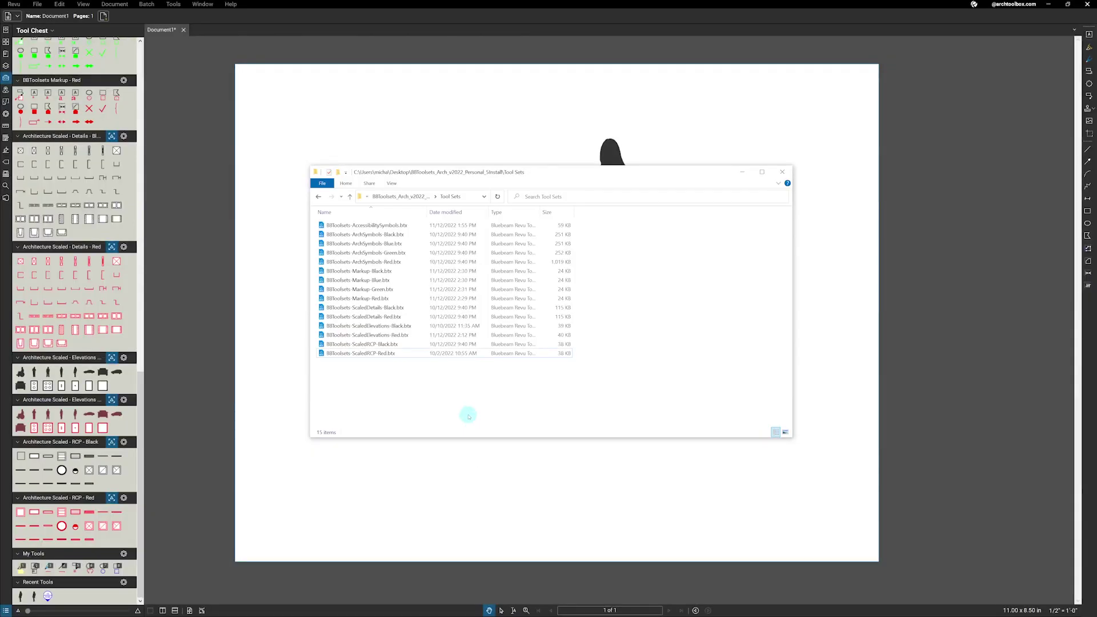
- Drag BBToolsets-Arch-Line-Styles.blx from the Line Styles folder into Revu and confirm the import
left_click(413, 197)
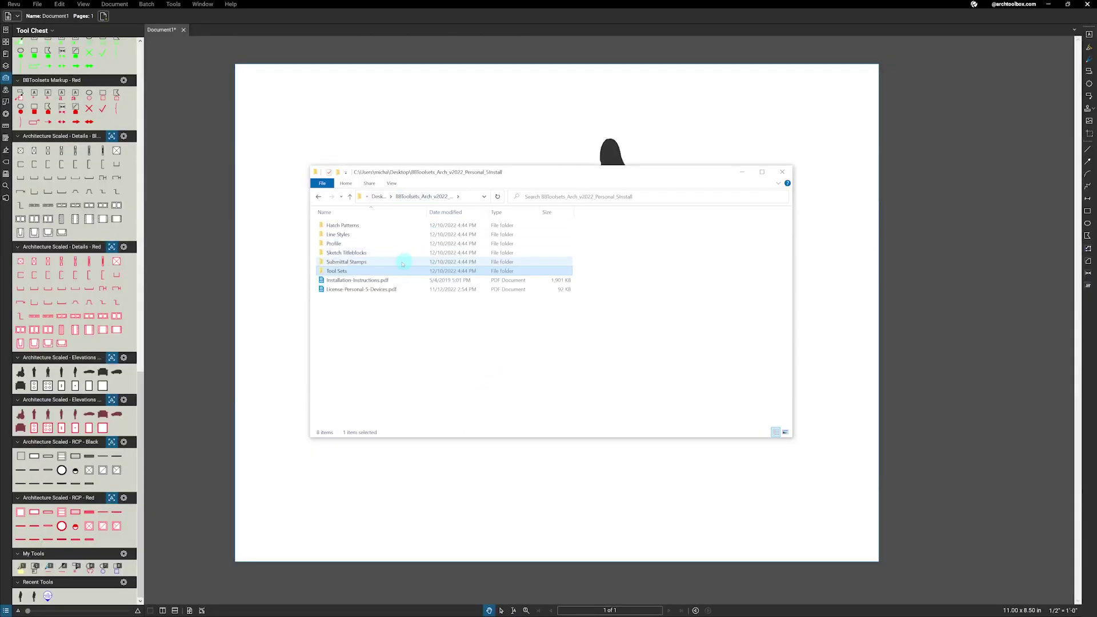
double_click(333, 236)
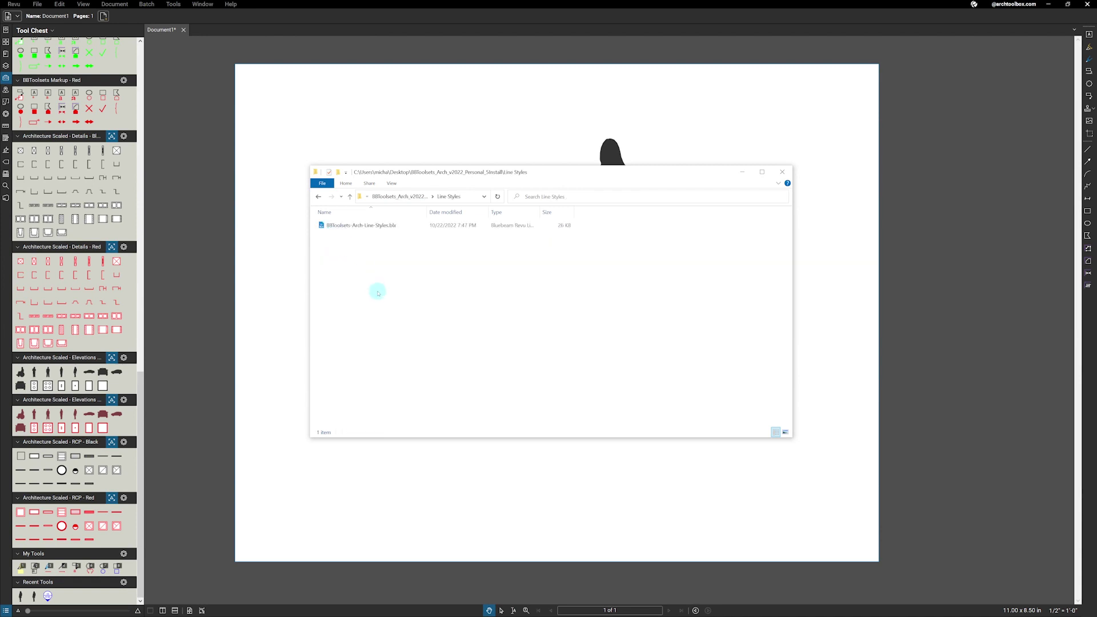
left_click(360, 230)
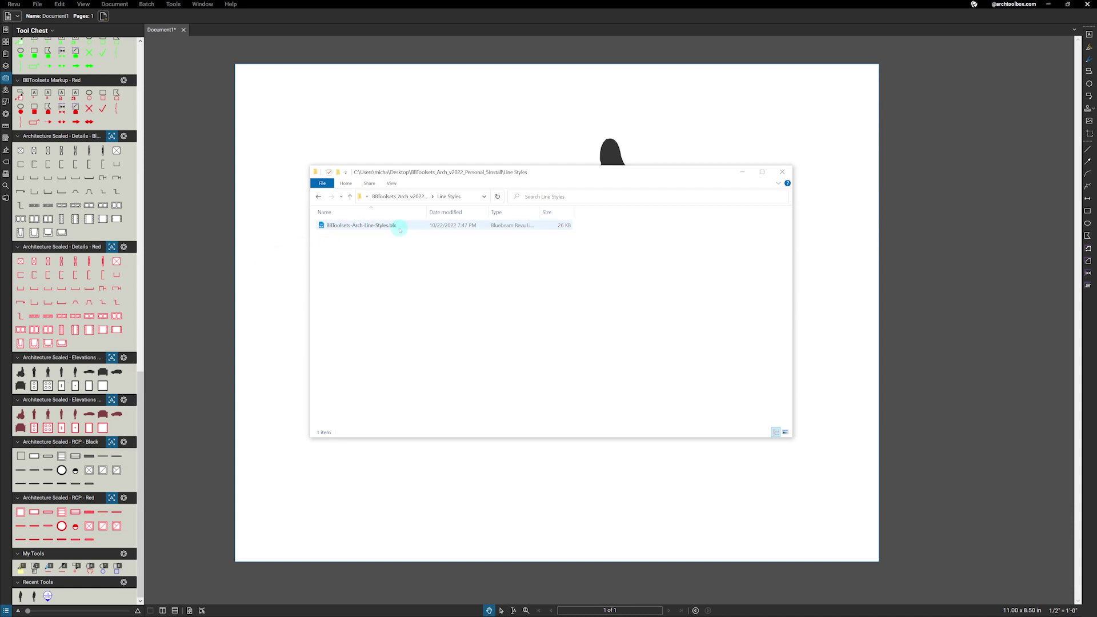
left_click_drag(400, 229, 264, 285)
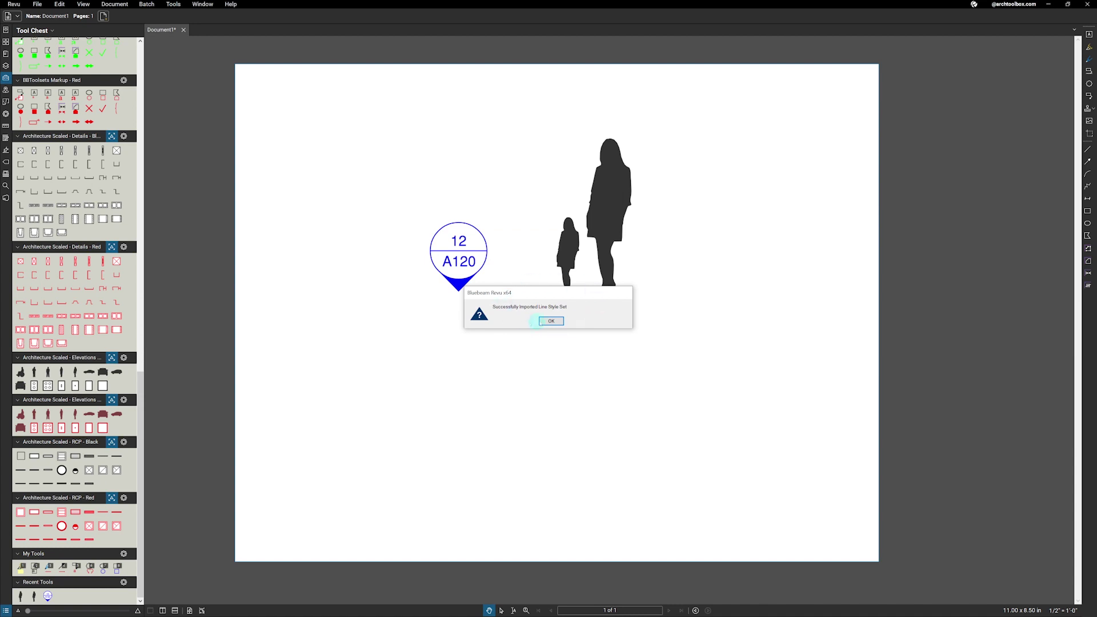
left_click(550, 320)
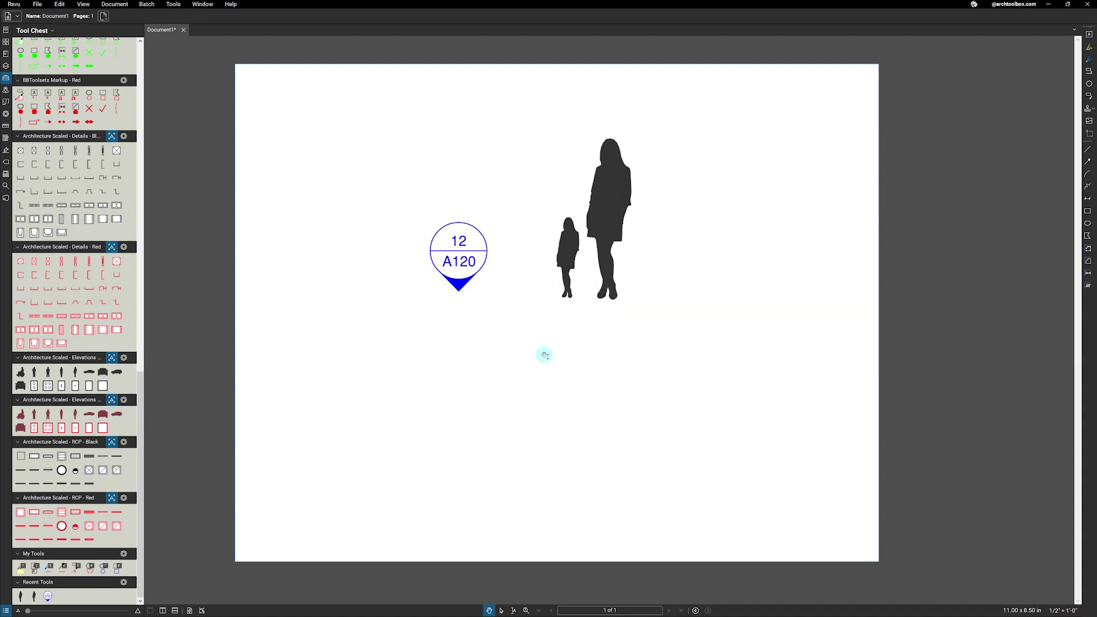
- Draw a red straight line below the figures
left_click(1086, 149)
left_click(462, 371)
left_click(607, 341)
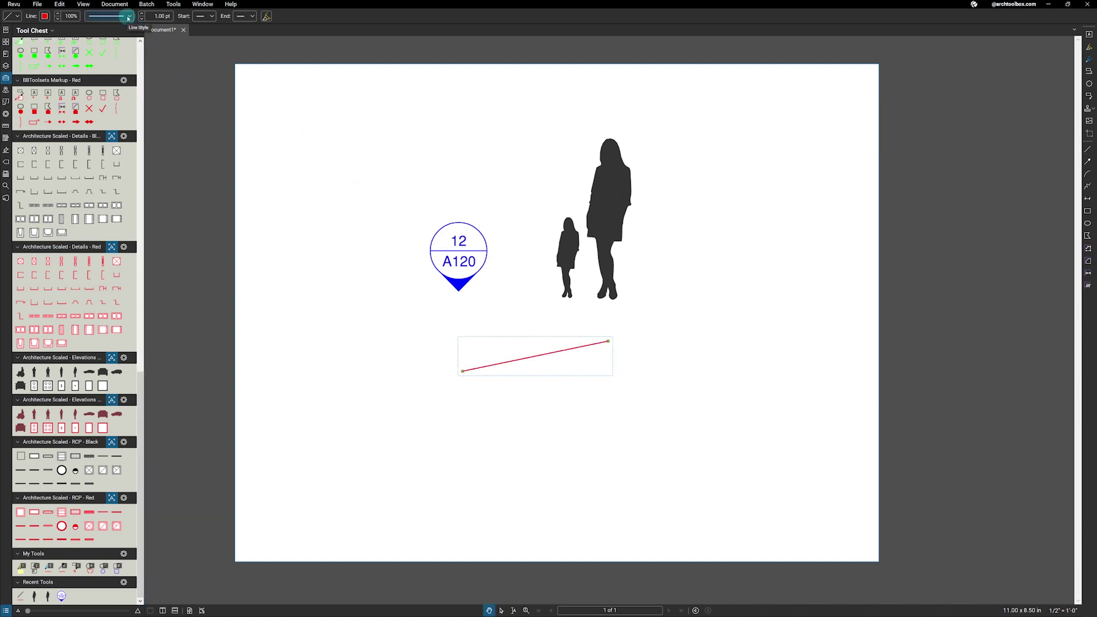
- Import the architecture line styles file from BBToolsets\Line Styles in the line style set manager
left_click(128, 16)
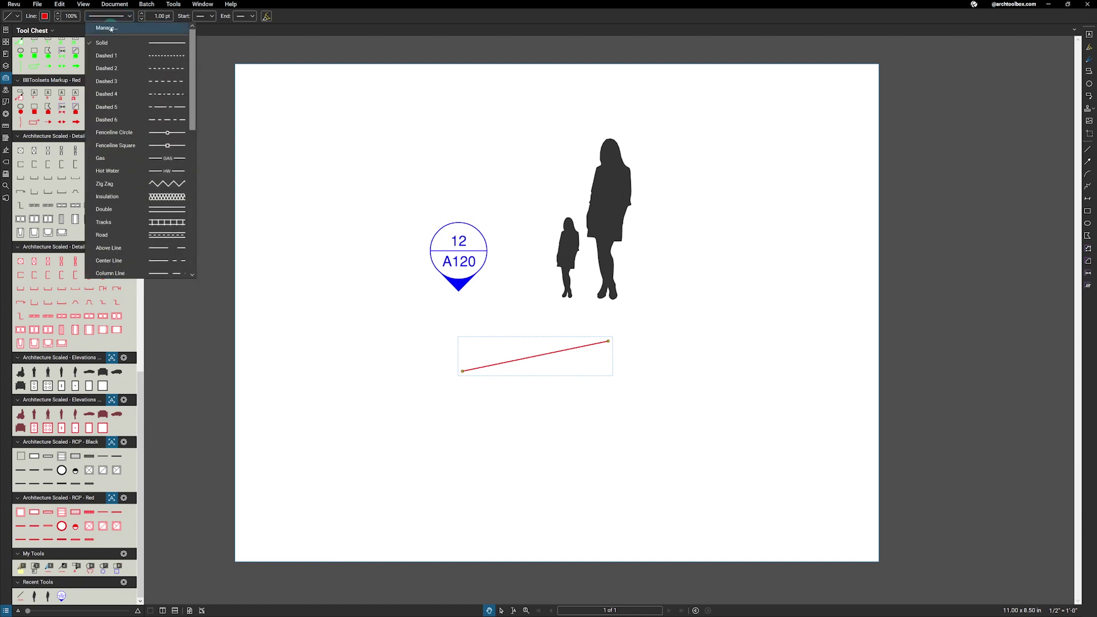
left_click(110, 28)
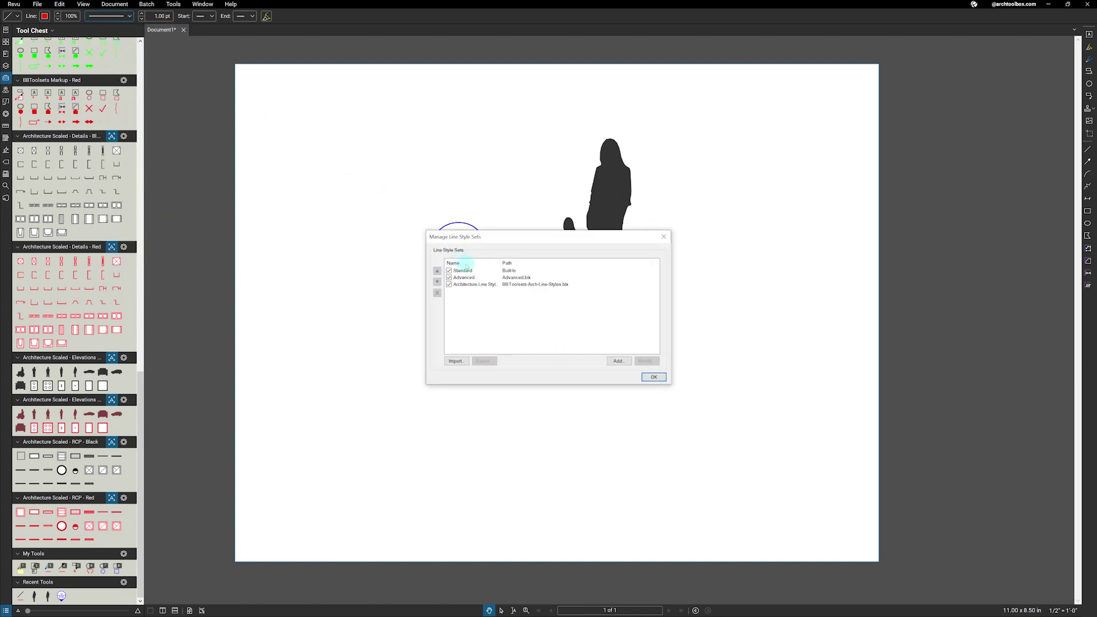
left_click(455, 361)
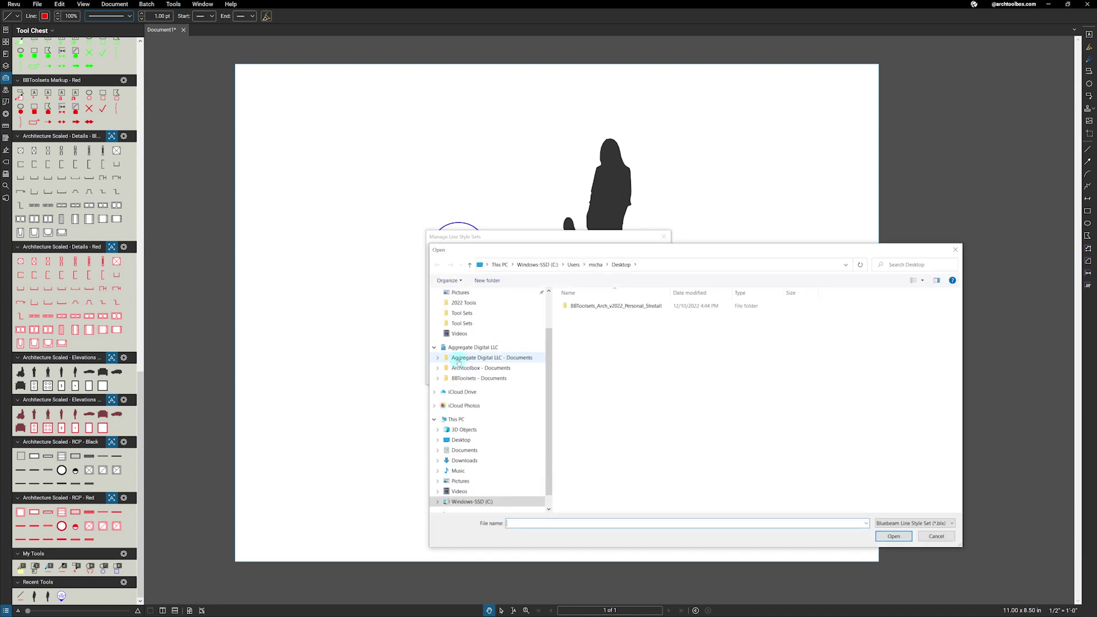
double_click(597, 306)
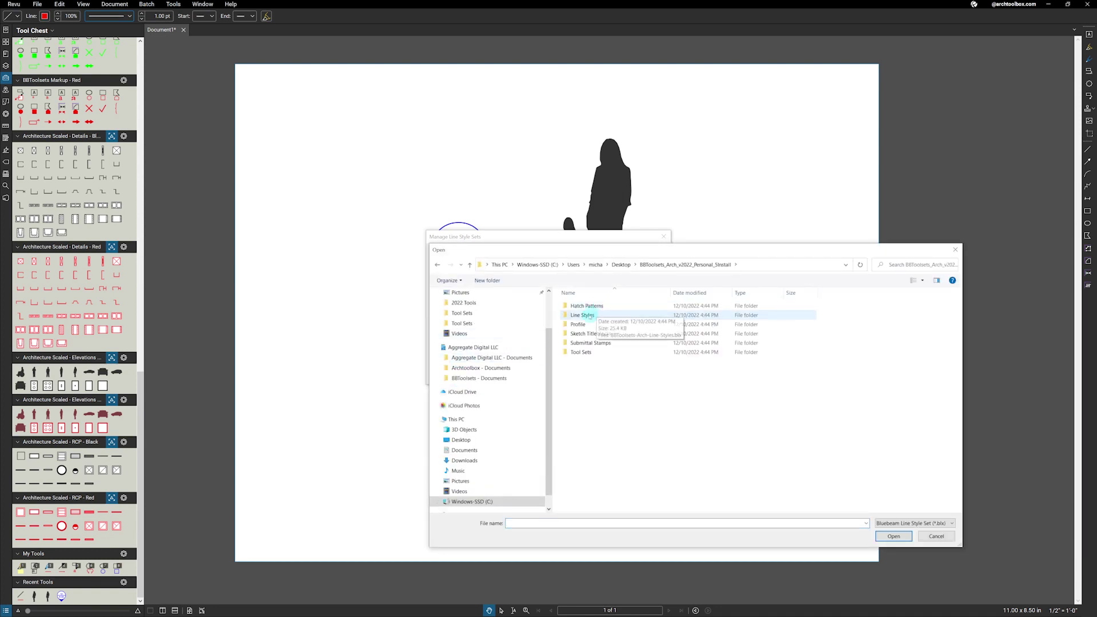
double_click(593, 316)
left_click(594, 308)
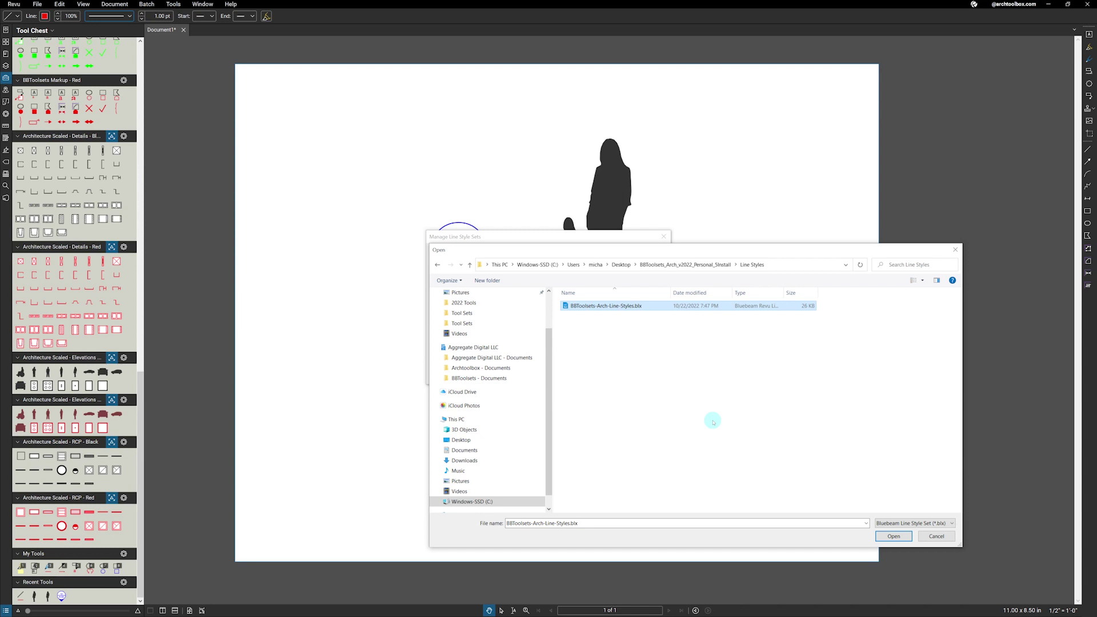
key("Return")
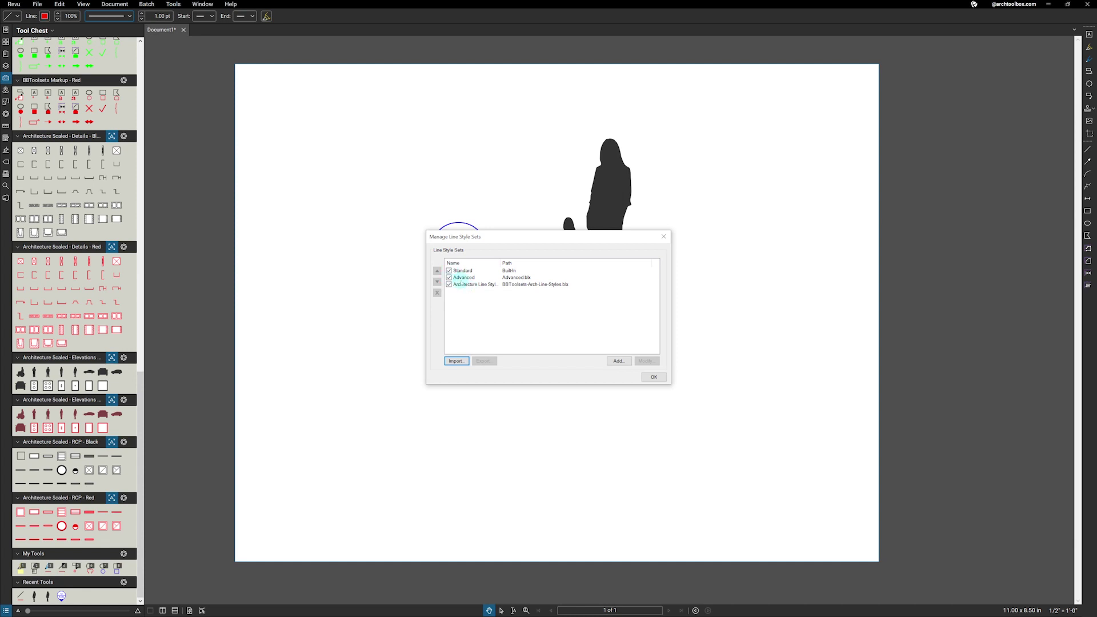
- Move Architecture Line Styles to the top of the set list and save the order
left_click(463, 285)
left_click(437, 272)
left_click(437, 271)
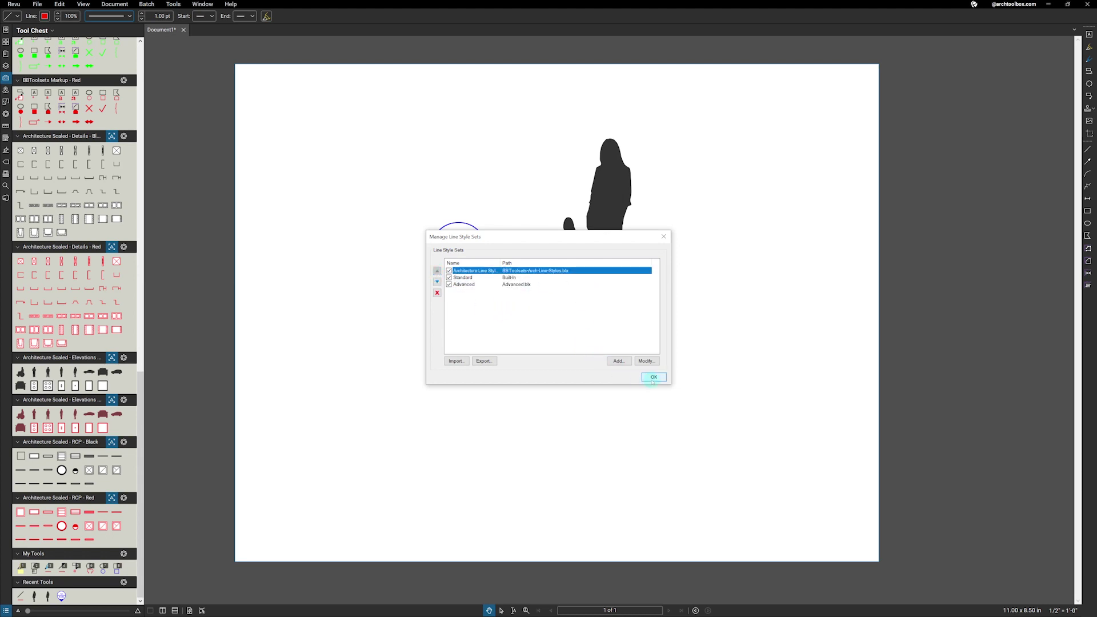
left_click(653, 378)
left_click(677, 425)
left_click(595, 346)
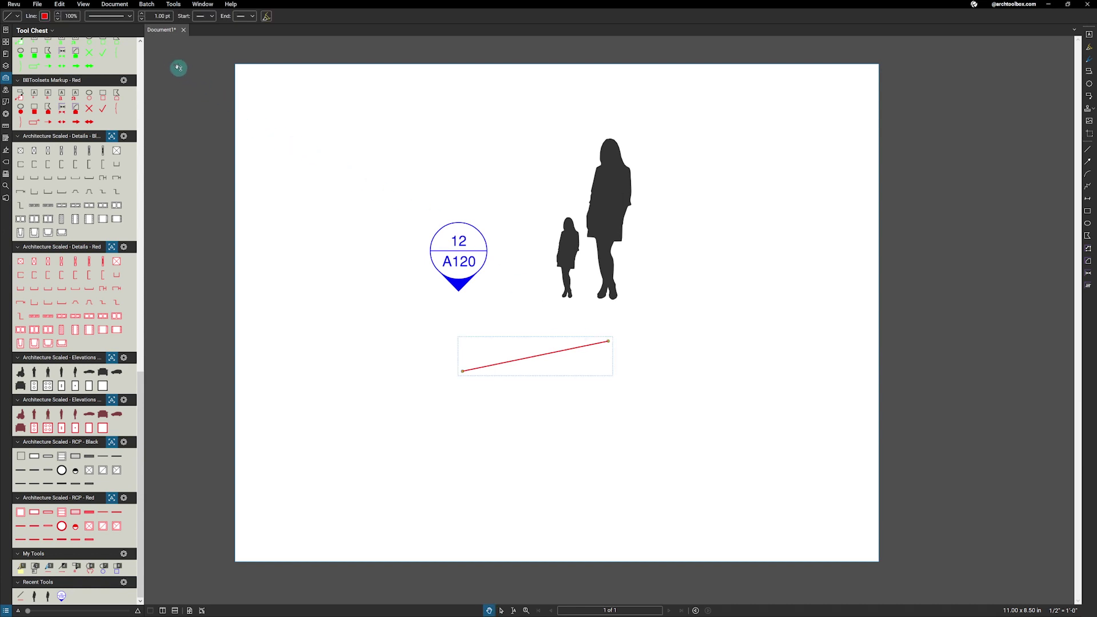
- Apply the 1HR Smoke-Diamond line style and raise the line weight to 1.75 pt
left_click(127, 16)
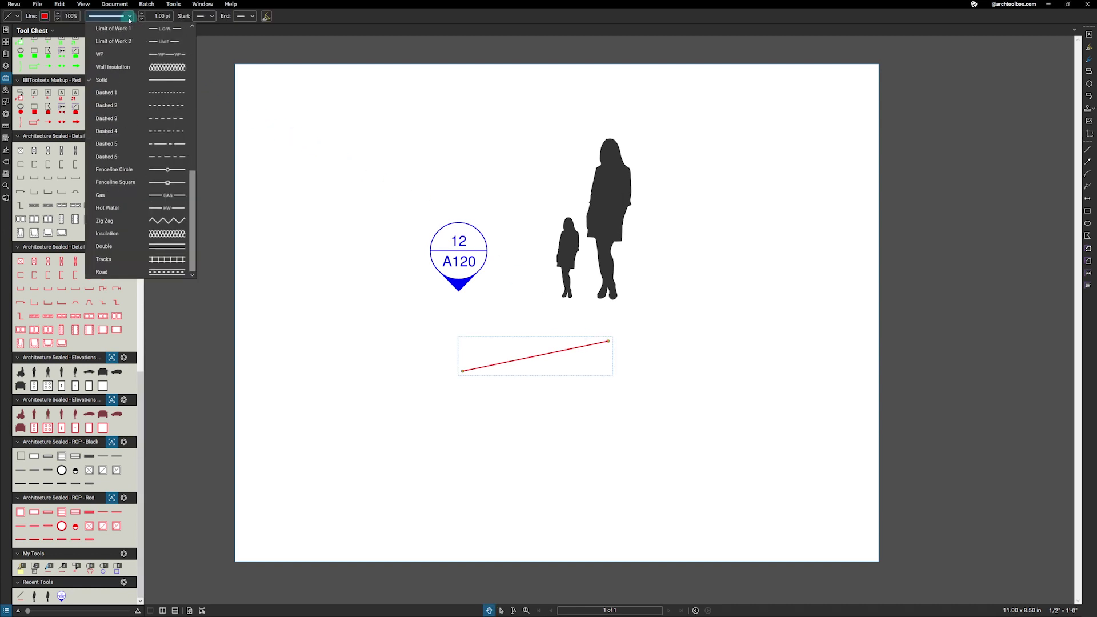
scroll(124, 46, "up", 10)
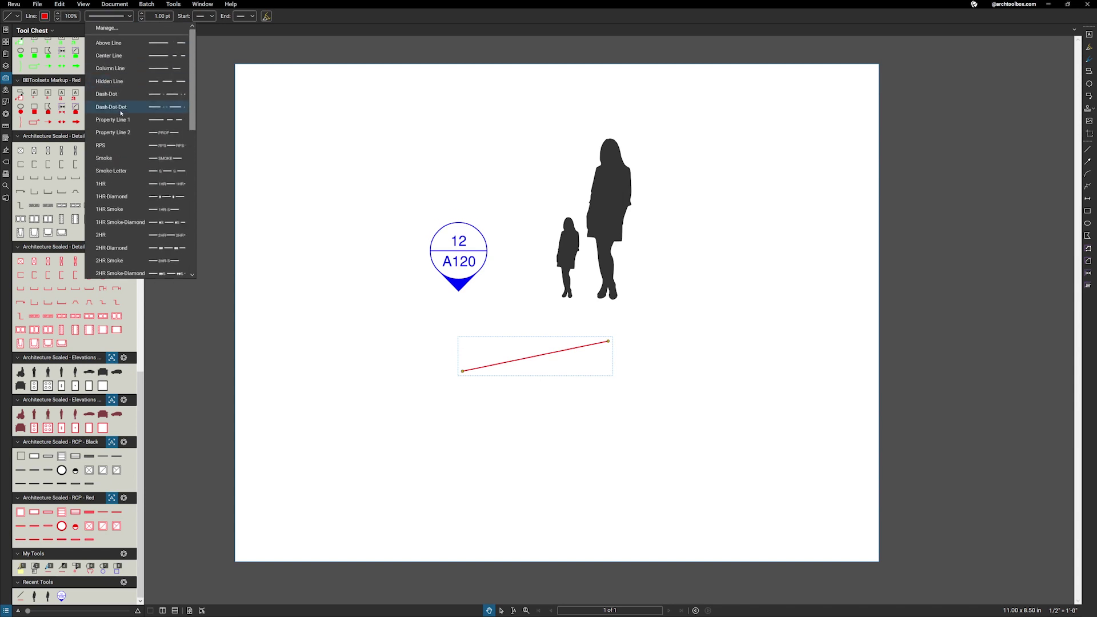
scroll(122, 108, "down", 3)
left_click(125, 140)
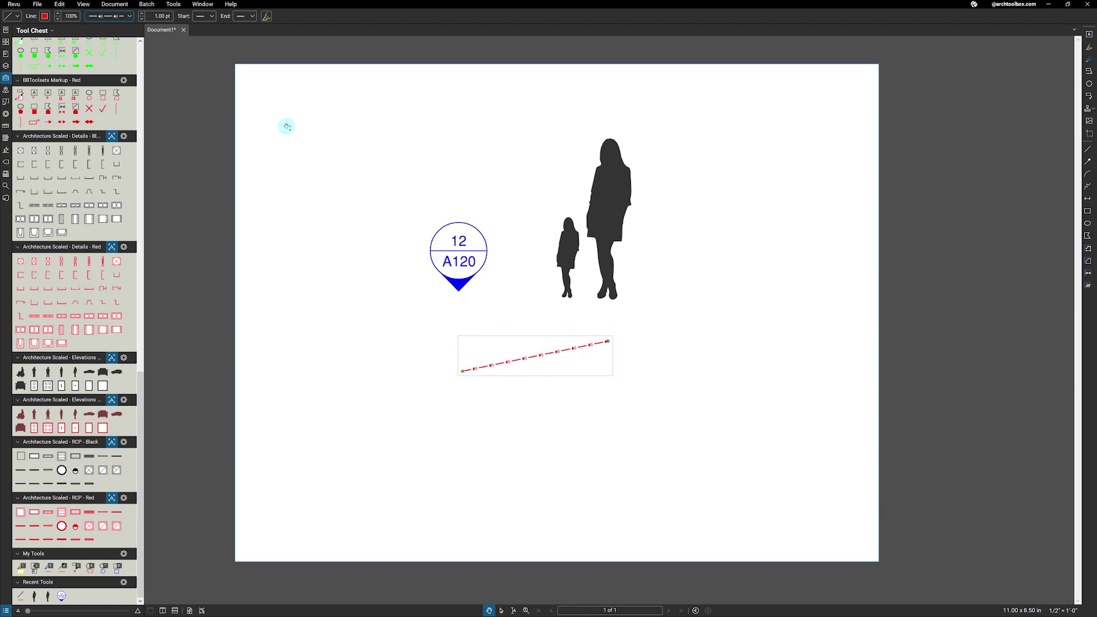
left_click(142, 16)
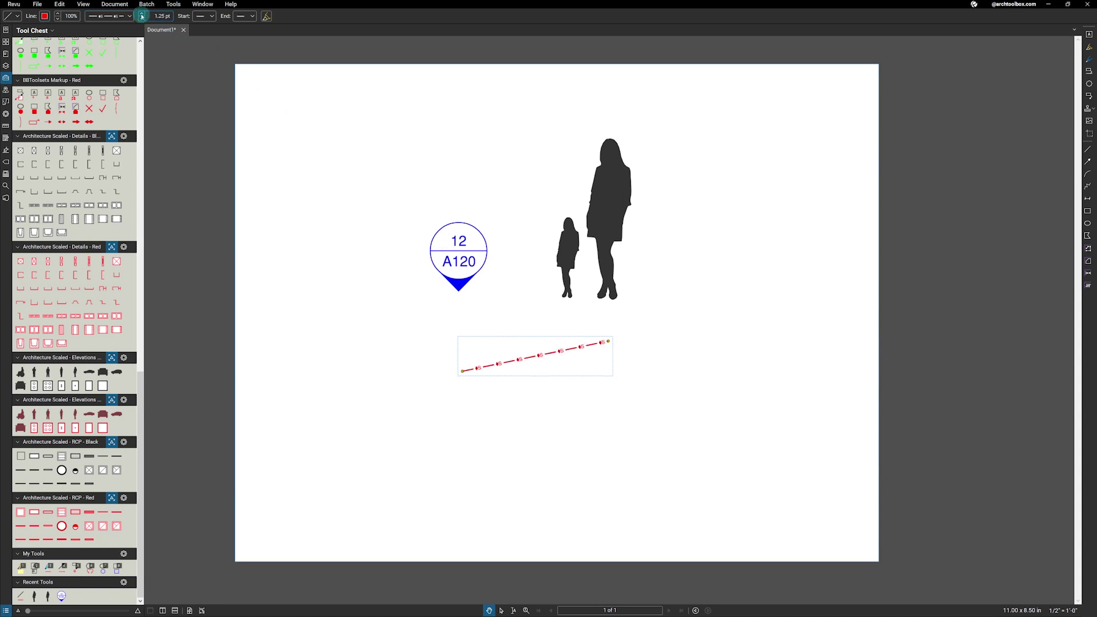
left_click(141, 15)
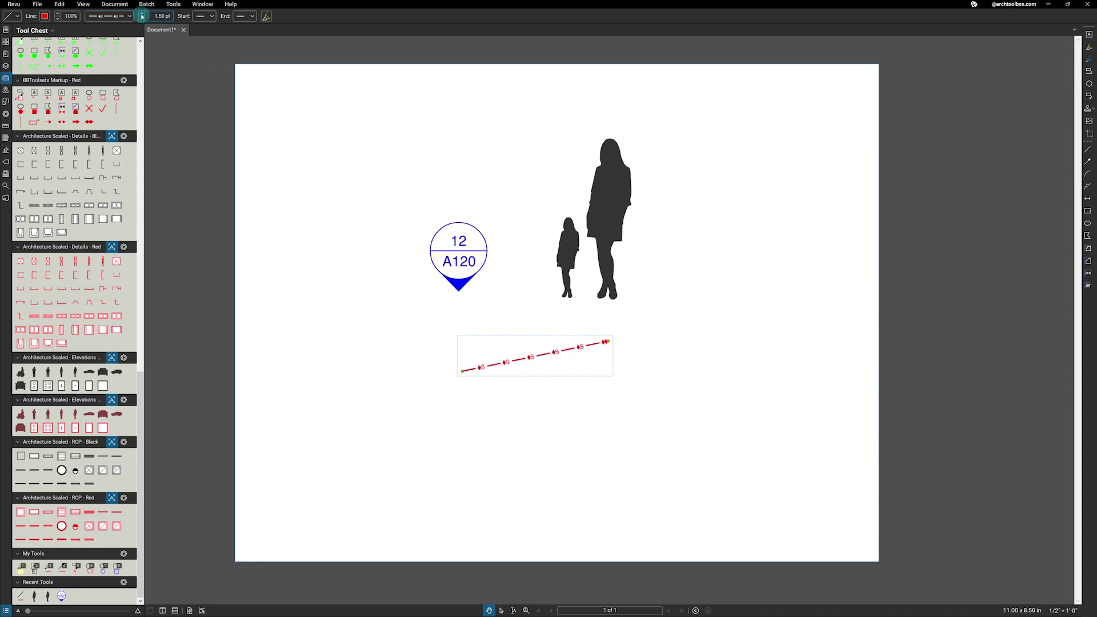
left_click(142, 15)
left_click(702, 172)
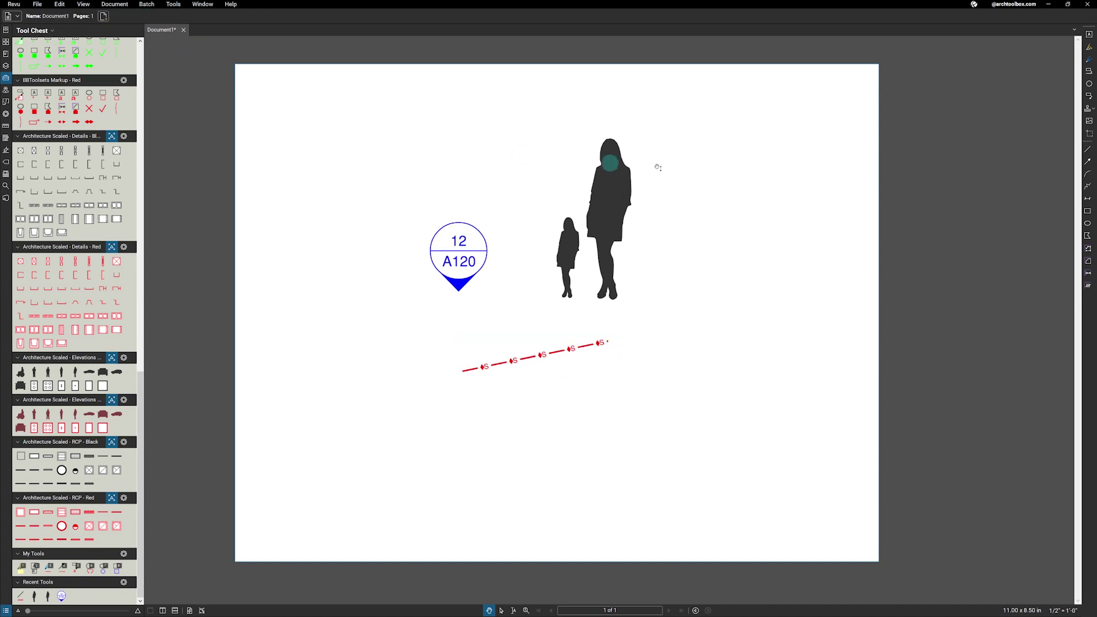
left_click(1085, 185)
- Draw a red polyline right of the diamond line and a red rectangle below it
left_click(653, 365)
left_click(696, 330)
left_click(746, 366)
double_click(689, 438)
left_click(1086, 211)
left_click_drag(506, 409, 608, 453)
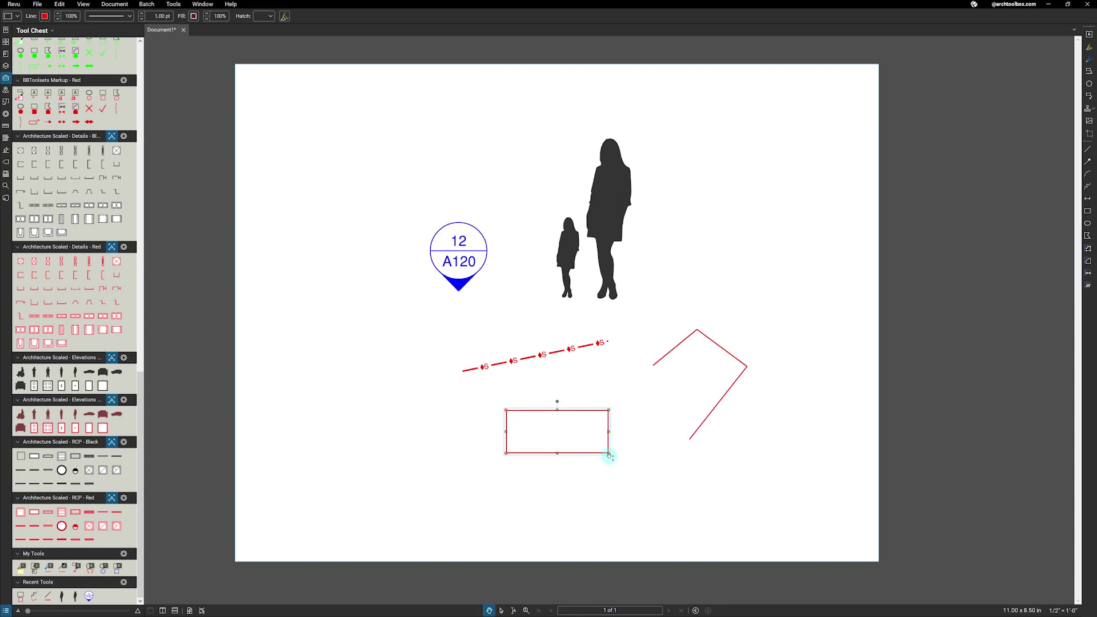
left_click(639, 455)
- Give the red rectangle the WP line style
left_click(608, 444)
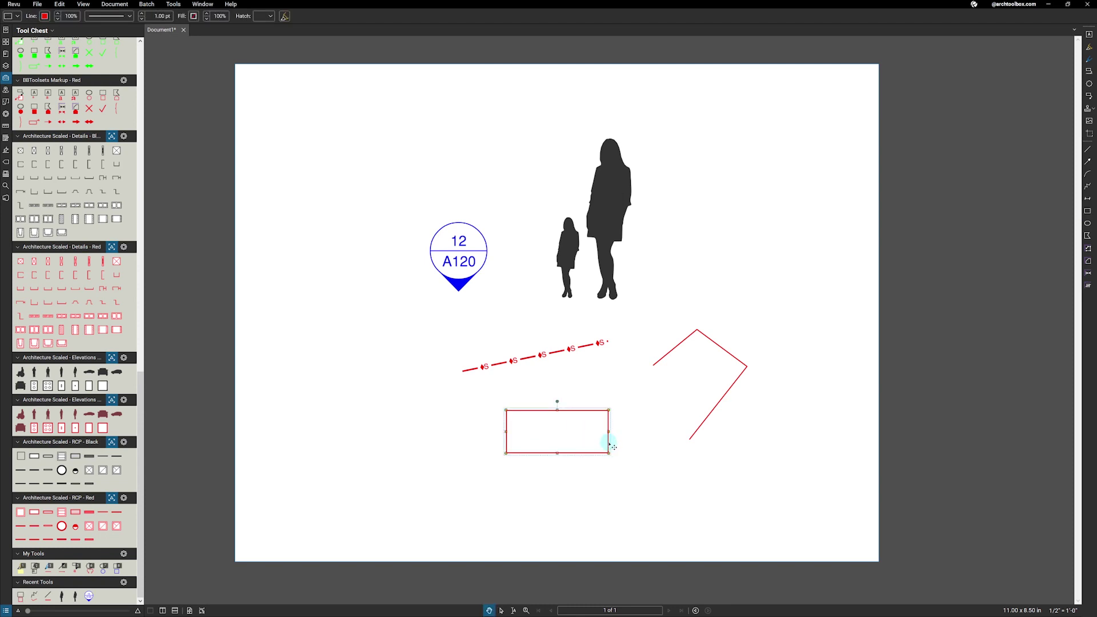
left_click(129, 18)
scroll(131, 176, "up", 2)
scroll(147, 202, "up", 1)
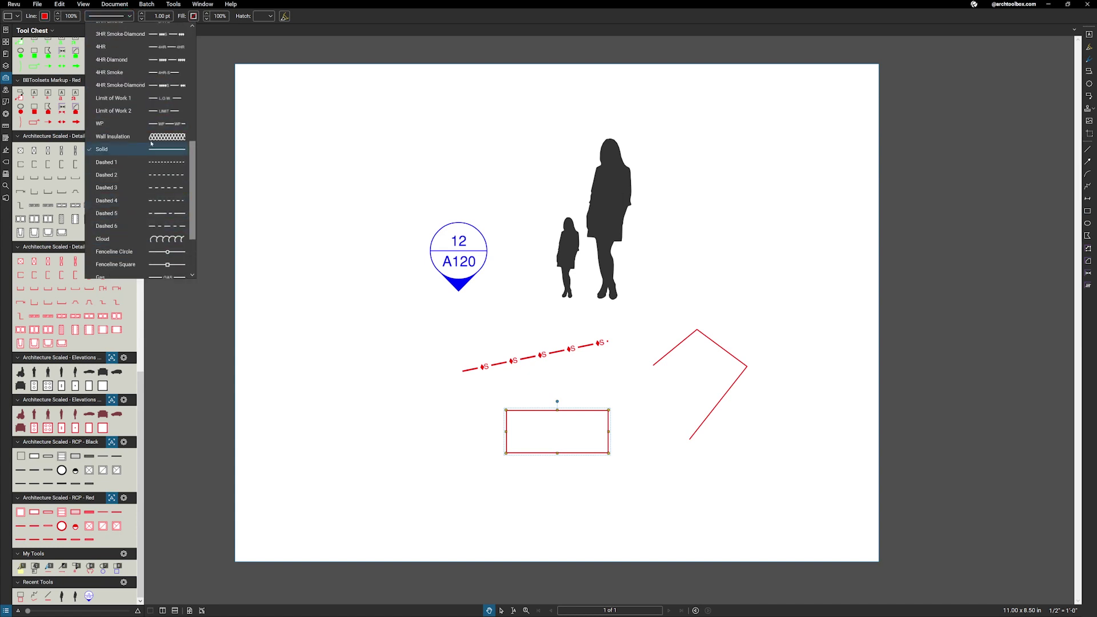
left_click(115, 126)
left_click(372, 286)
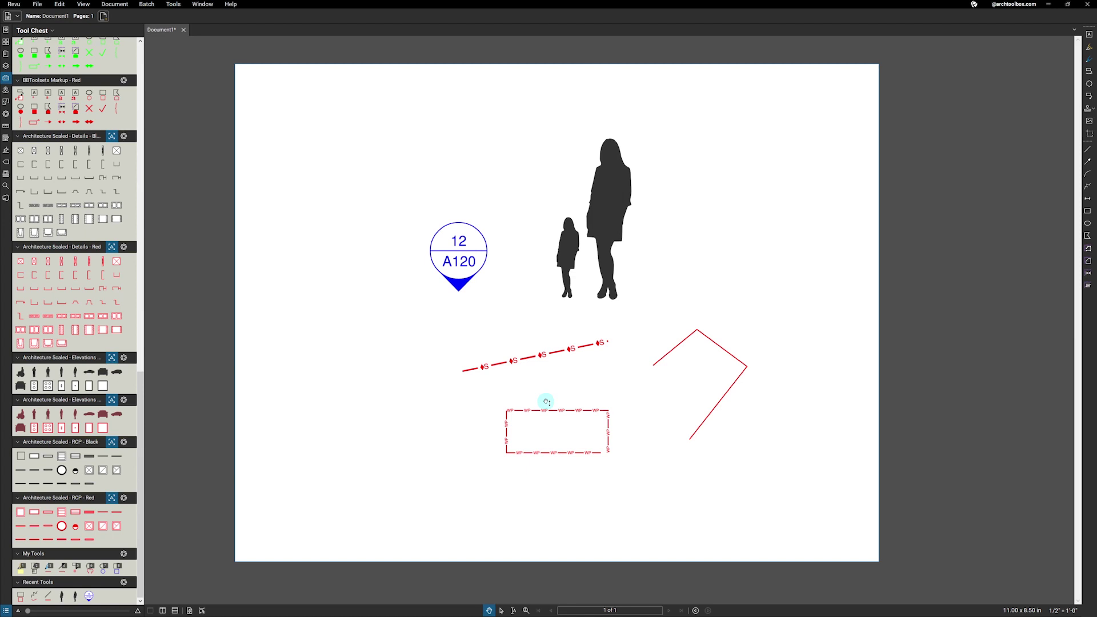
- Set the polyline to the Wall Insulation line style at 1.75 pt weight
left_click(661, 358)
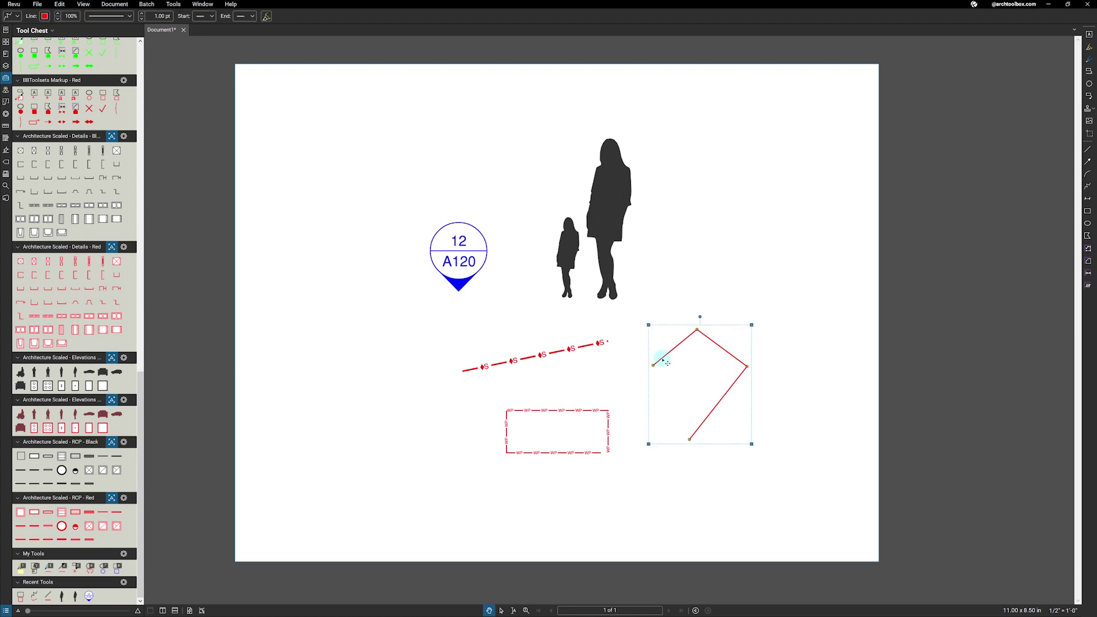
left_click(125, 18)
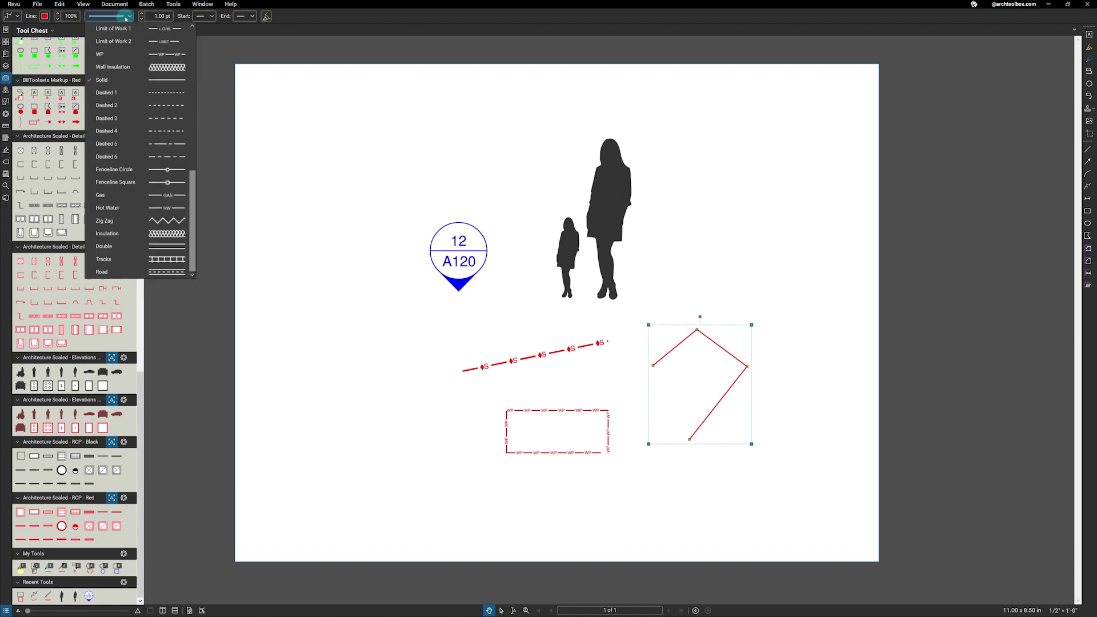
left_click(142, 74)
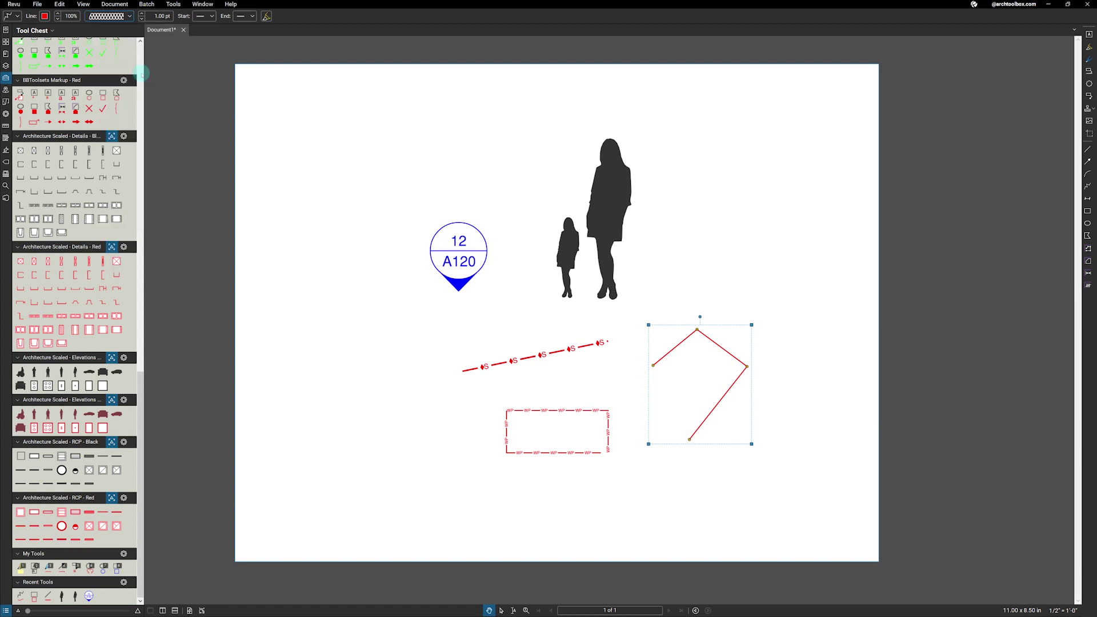
left_click(143, 14)
left_click(144, 14)
left_click(143, 15)
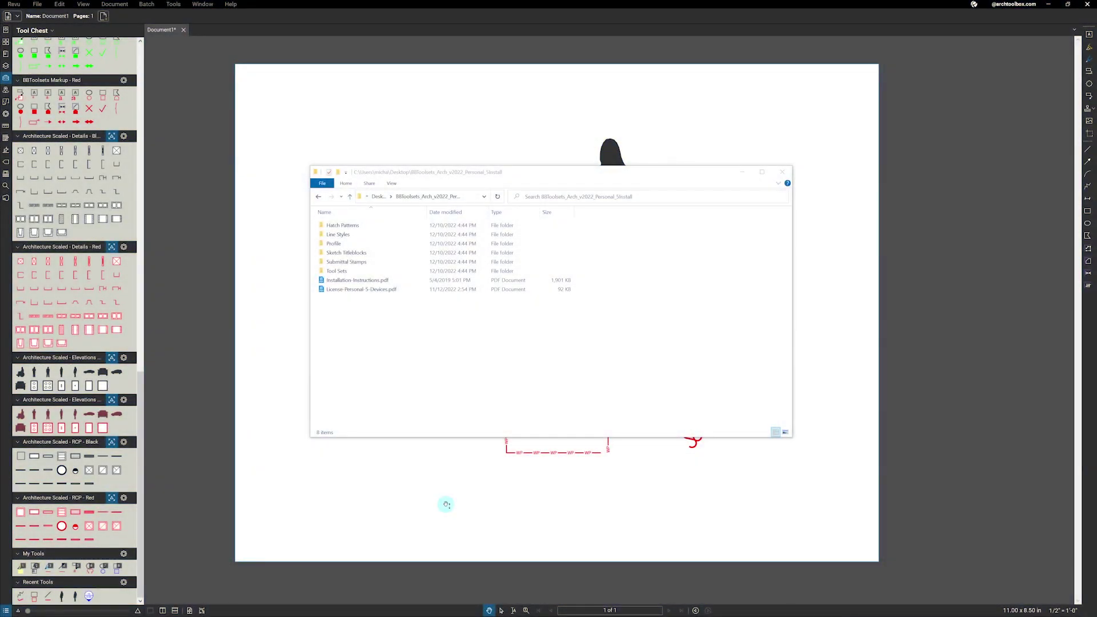
- Drag BBToolsets-Arch-Hatch-Patterns.bhx from the Hatch Patterns folder into Revu and confirm the import
double_click(357, 225)
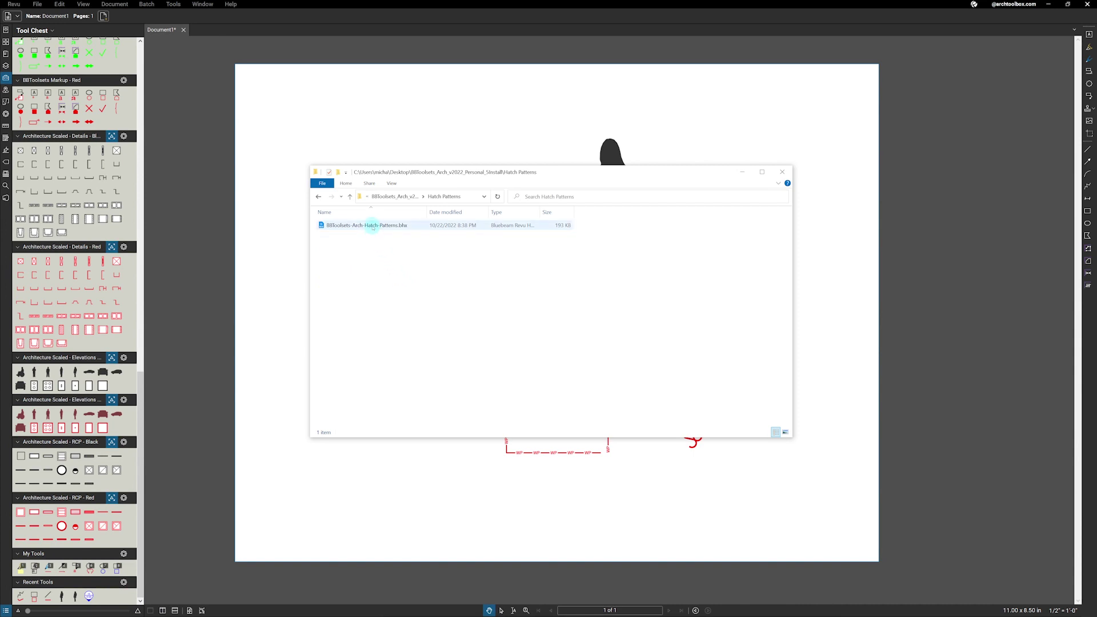
mouse_move(372, 227)
left_mouse_down()
mouse_move(382, 230)
mouse_move(271, 295)
left_mouse_up()
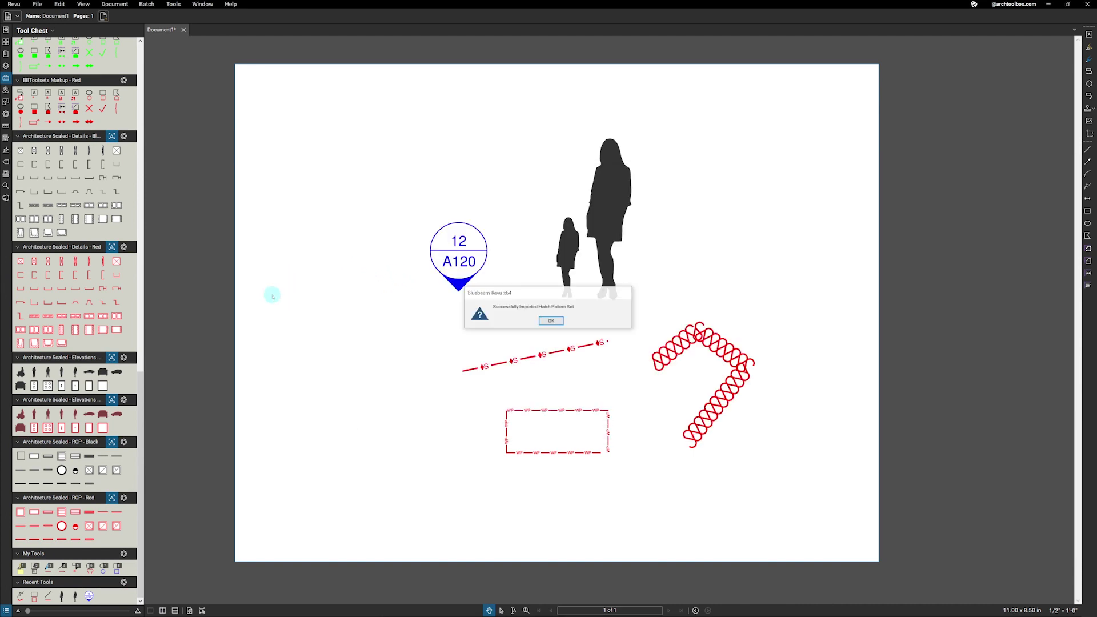
left_click(550, 322)
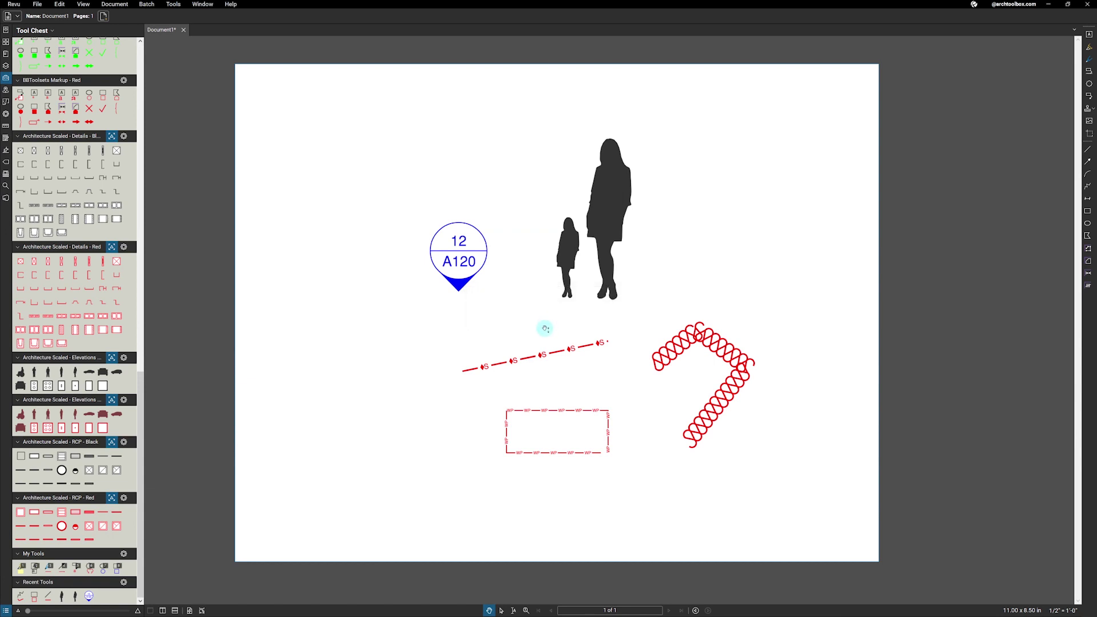
left_click(1087, 210)
- Draw a rectangle on the left of the page and review the hatch pattern sets
left_click_drag(282, 332, 391, 398)
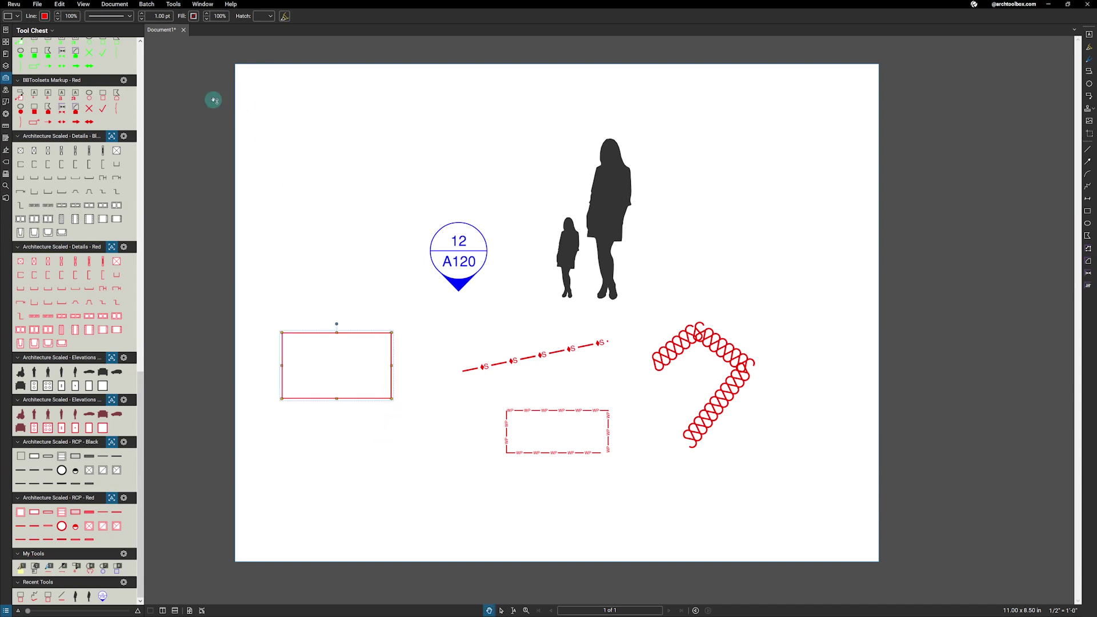
left_click(271, 17)
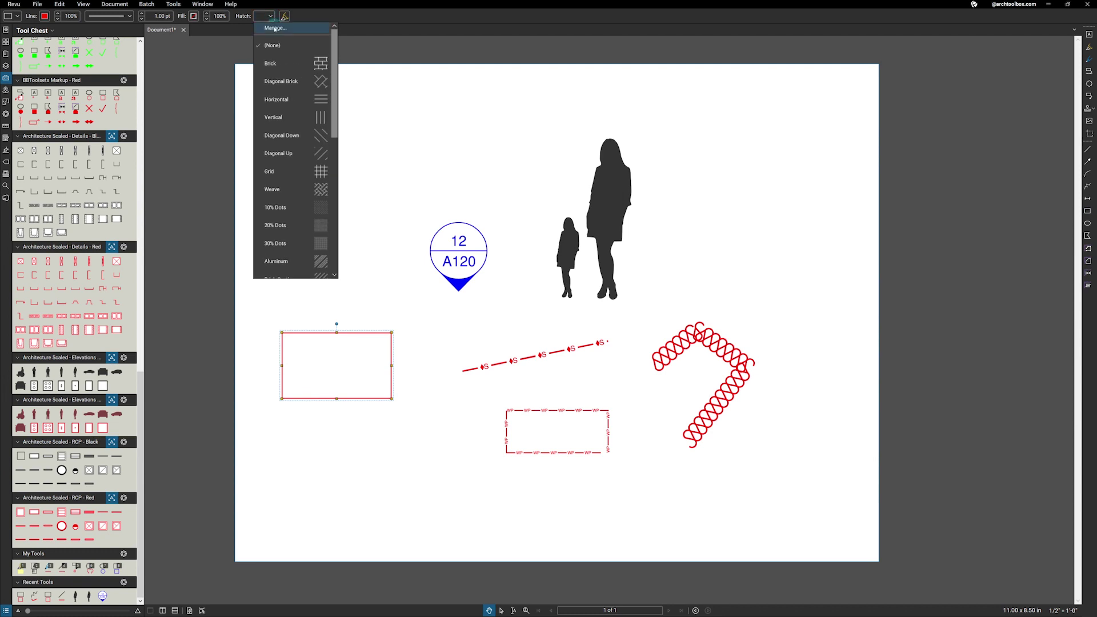
left_click(274, 26)
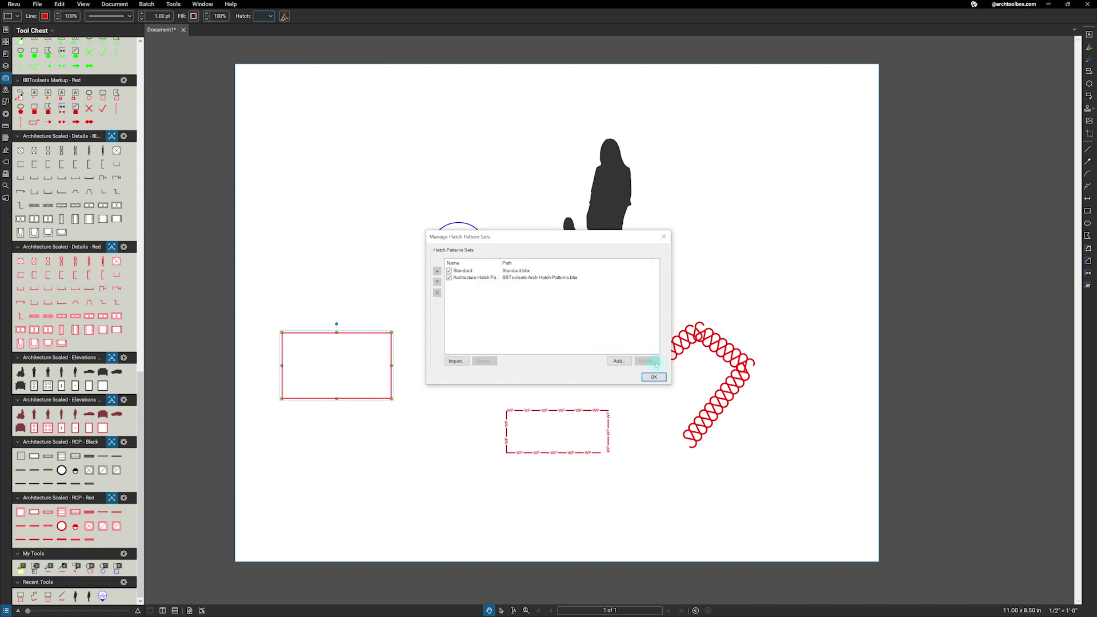
left_click(653, 377)
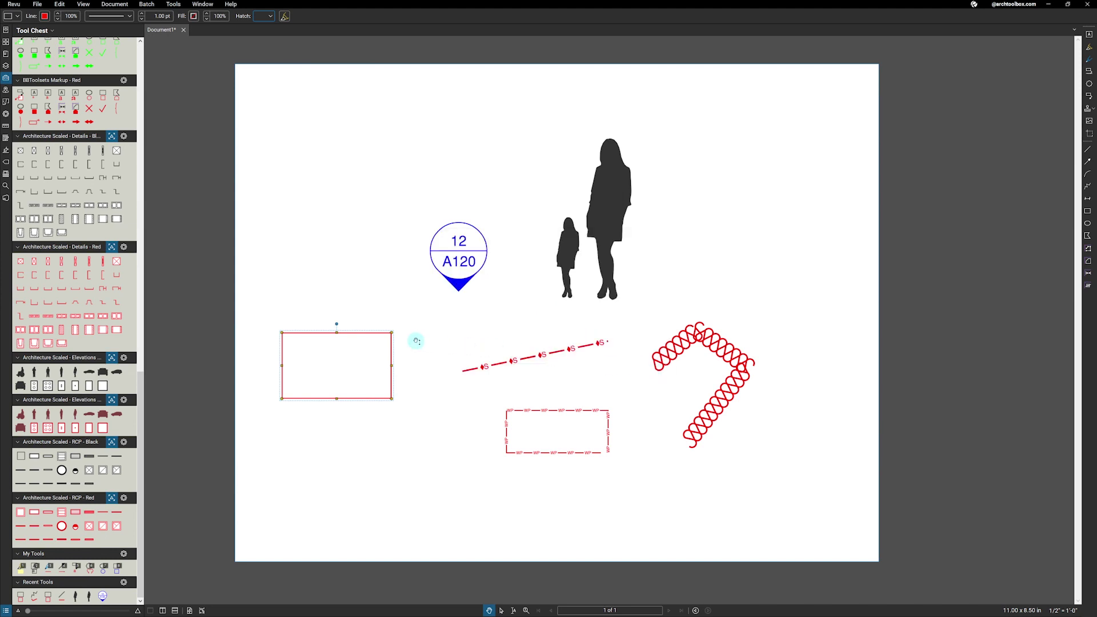
- Fill the rectangle with green CMU-Elevation hatch at 70% scale
left_click(264, 16)
scroll(312, 125, "down", 4)
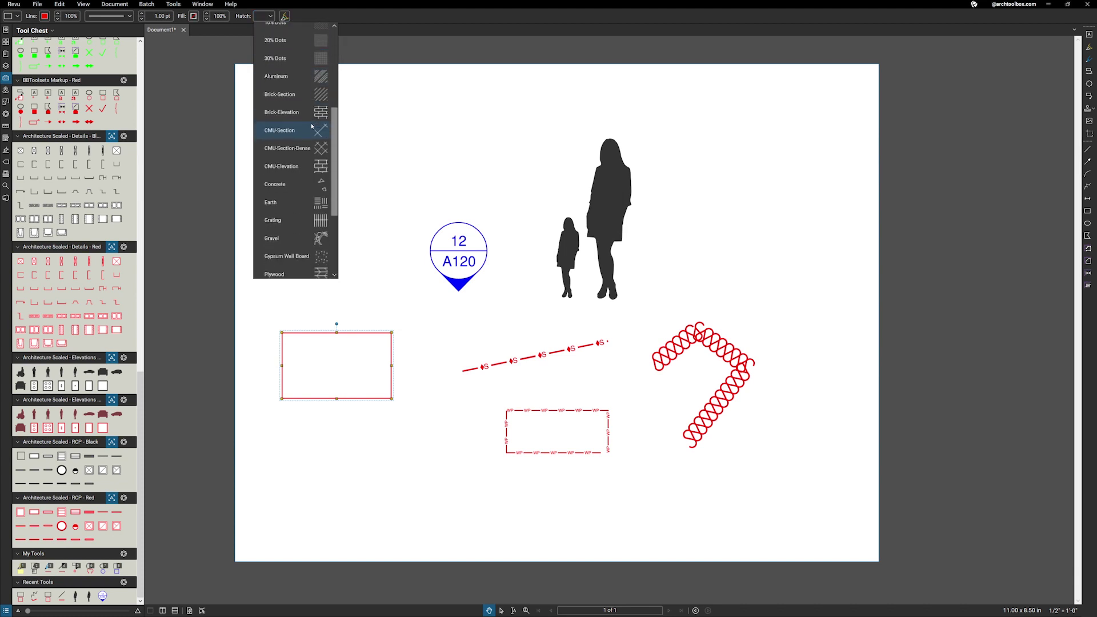
left_click(291, 150)
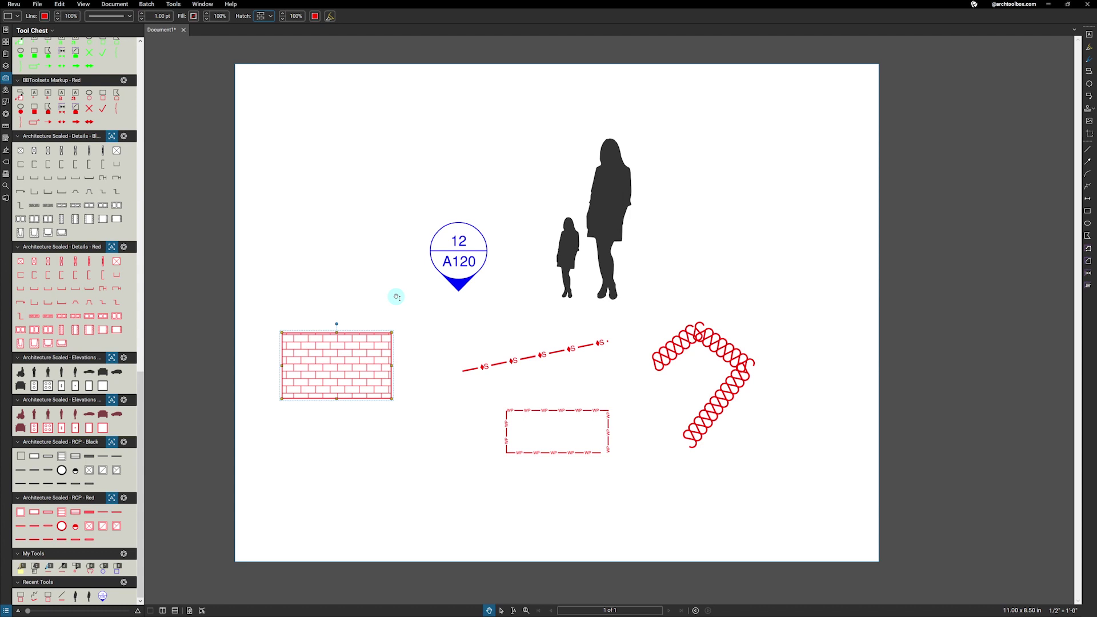
left_click(283, 20)
left_click(283, 20)
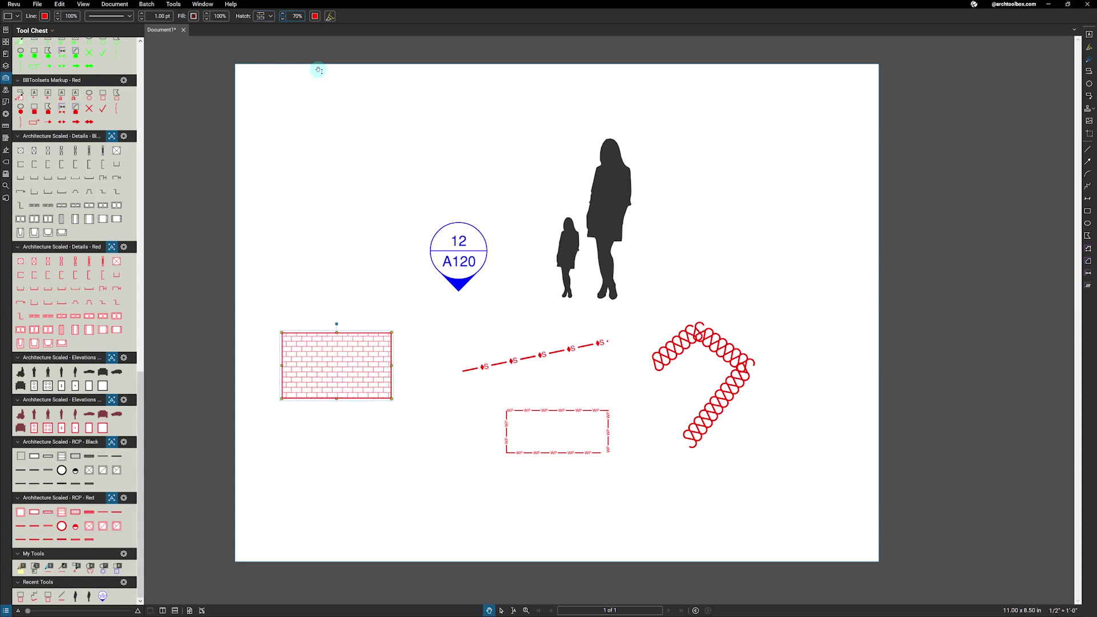
left_click(315, 16)
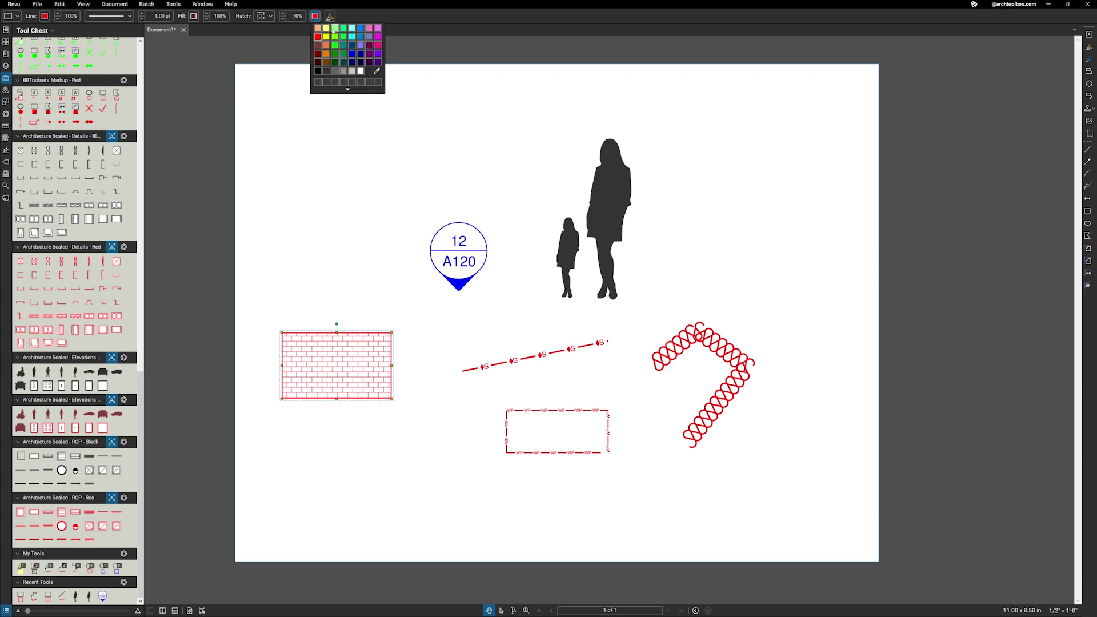
left_click(335, 28)
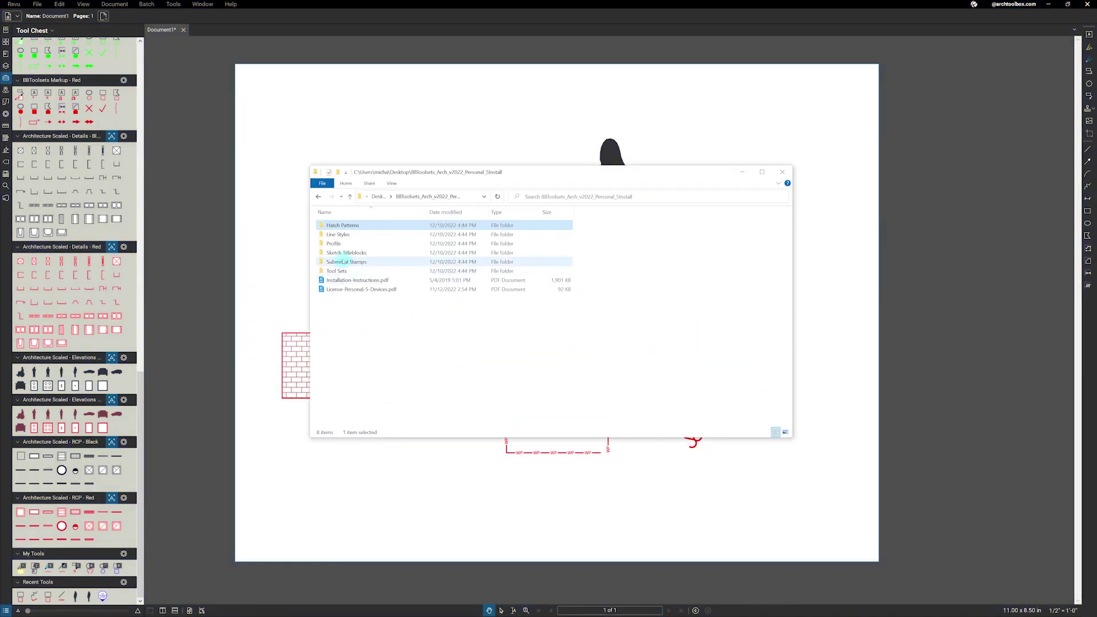
- Import all four Submittal Stamps PDFs as stamps, overwriting the existing Approved stamp
double_click(392, 258)
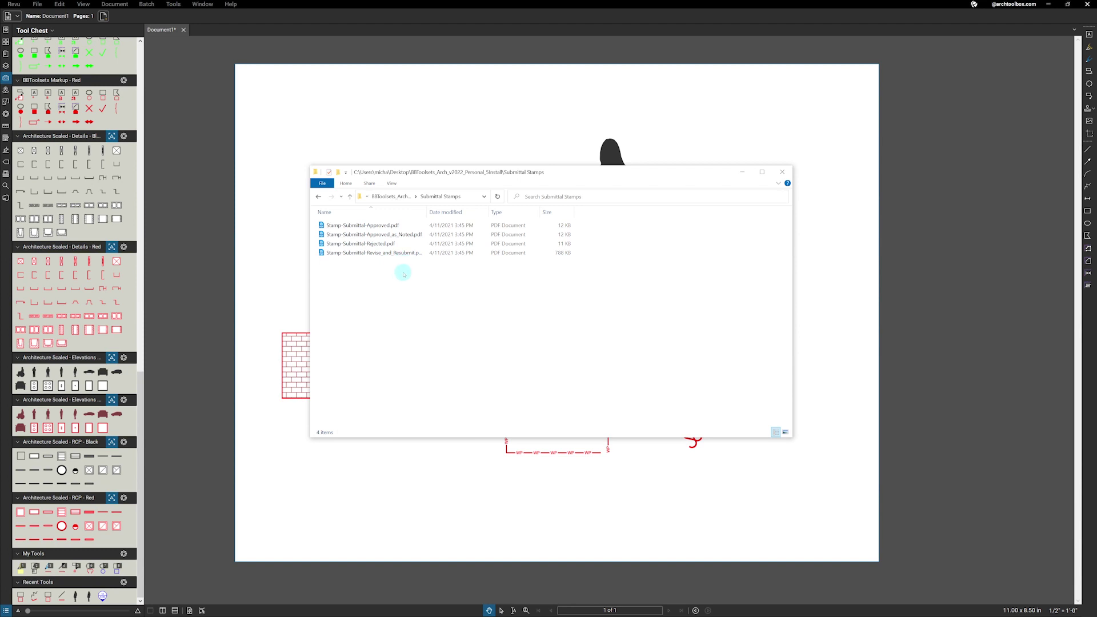
key("alt+Tab")
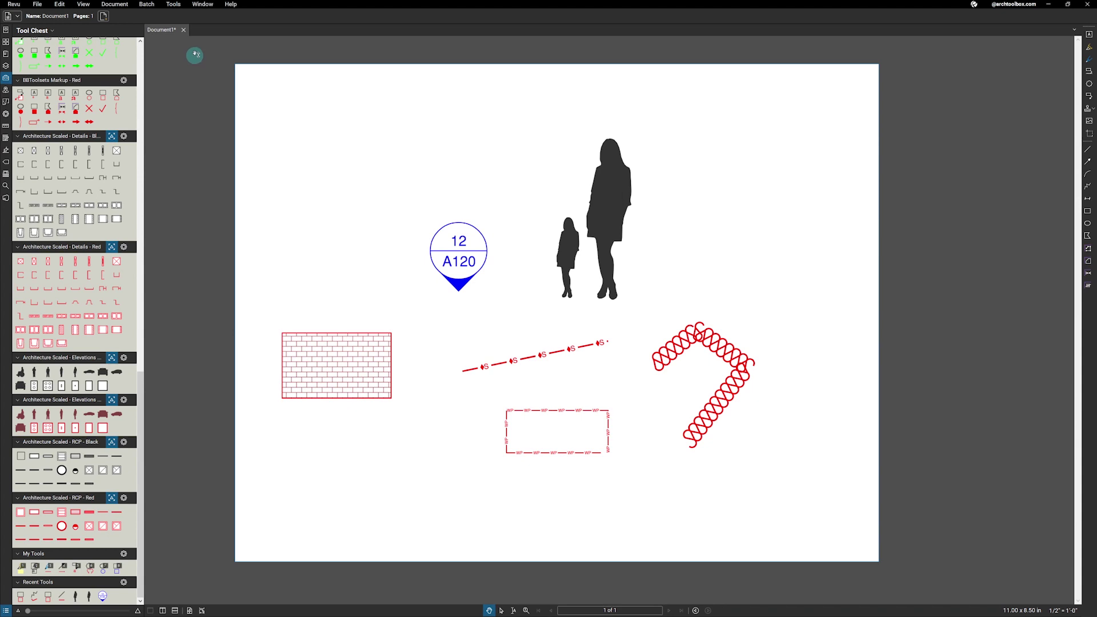
left_click(174, 4)
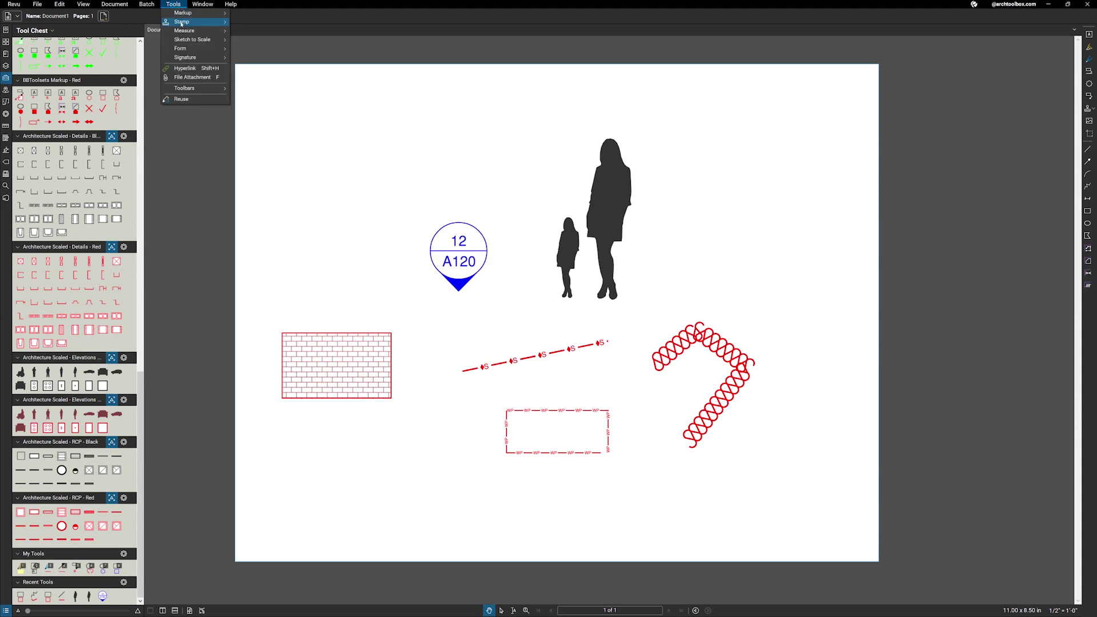
mouse_move(182, 23)
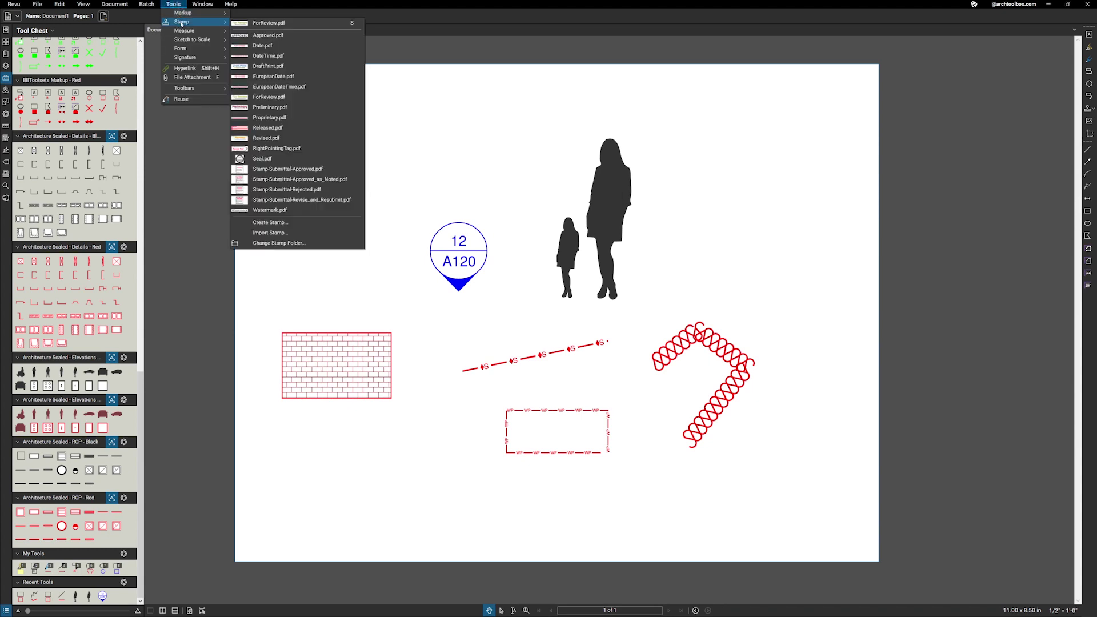
left_click(276, 234)
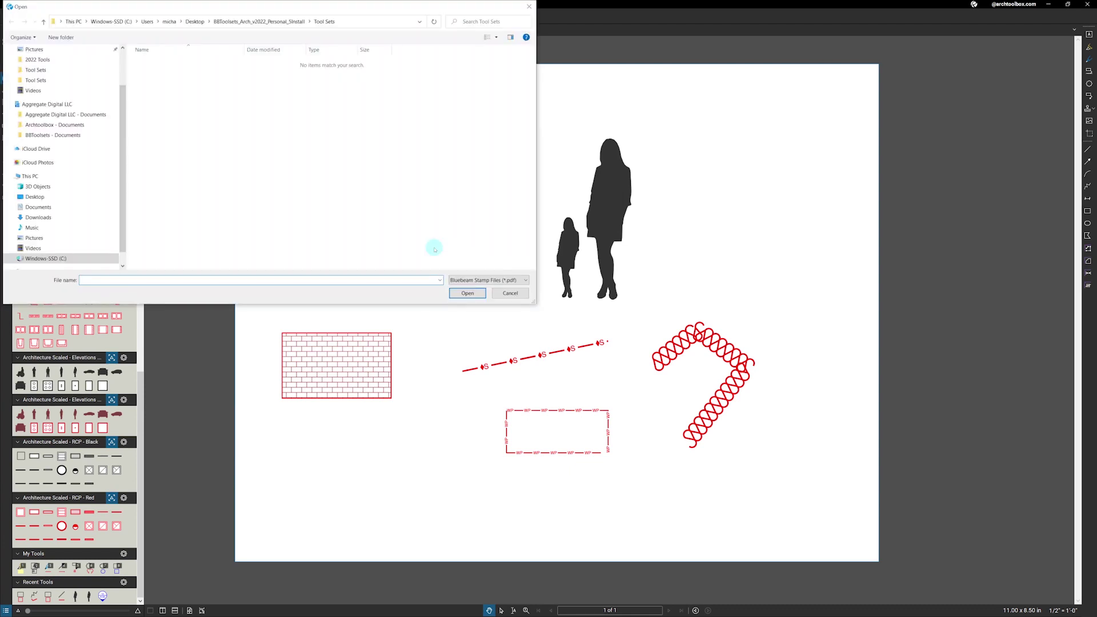
left_click(276, 22)
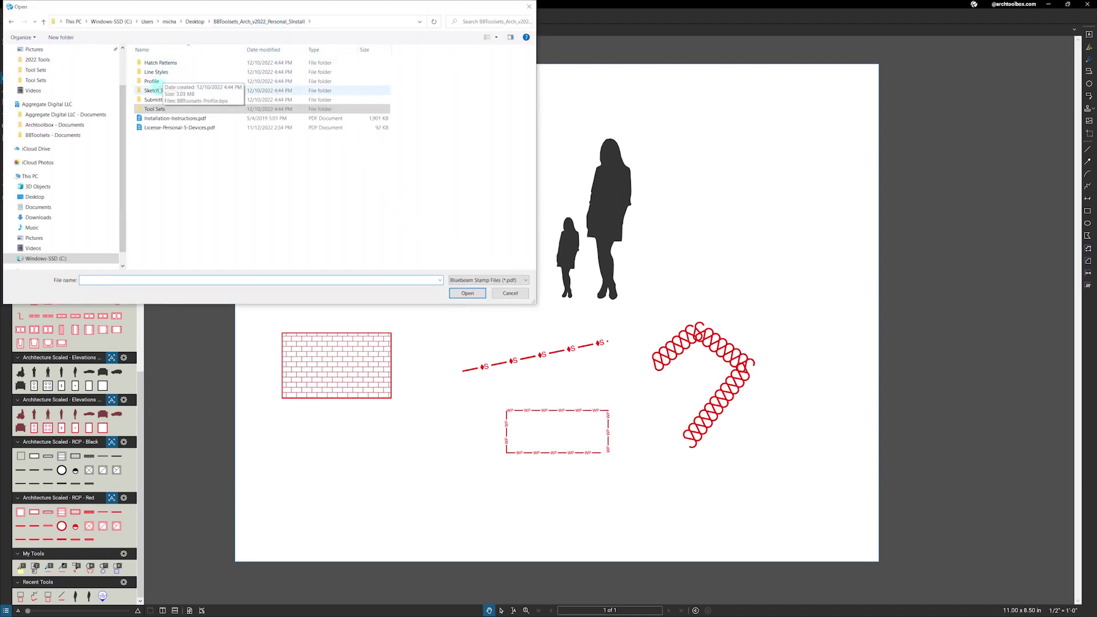
left_click(159, 100)
double_click(159, 100)
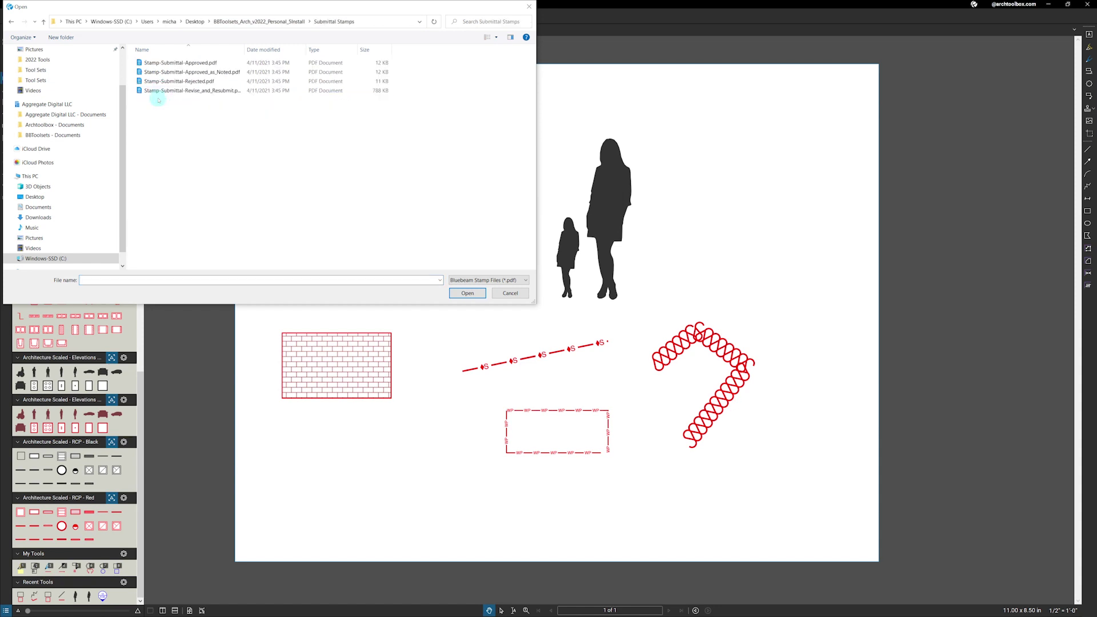
left_click_drag(196, 116, 164, 55)
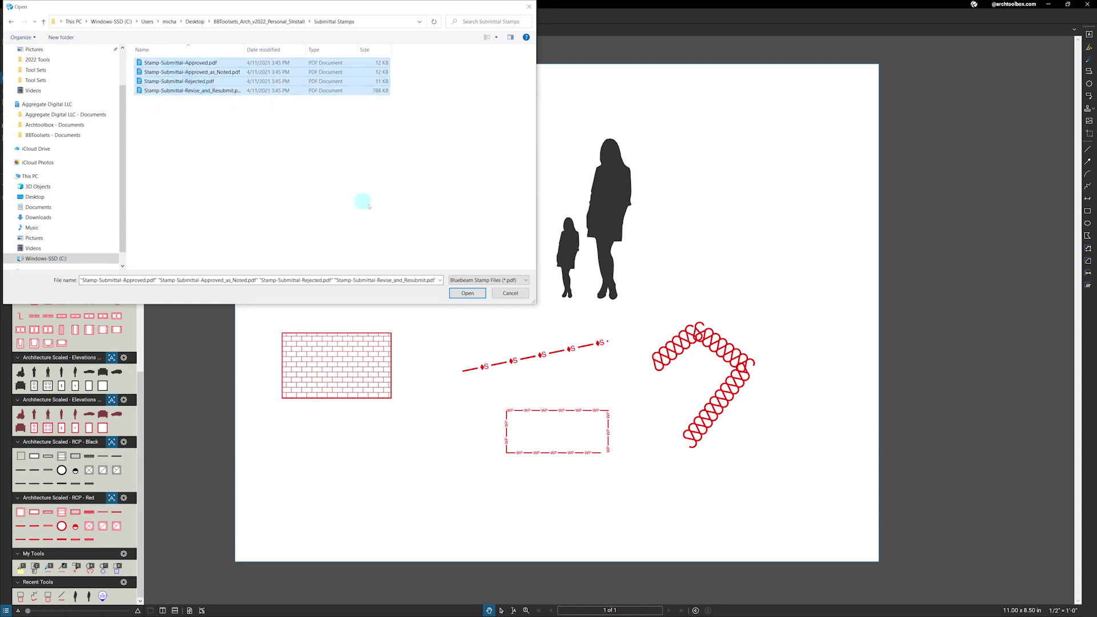
left_click(466, 293)
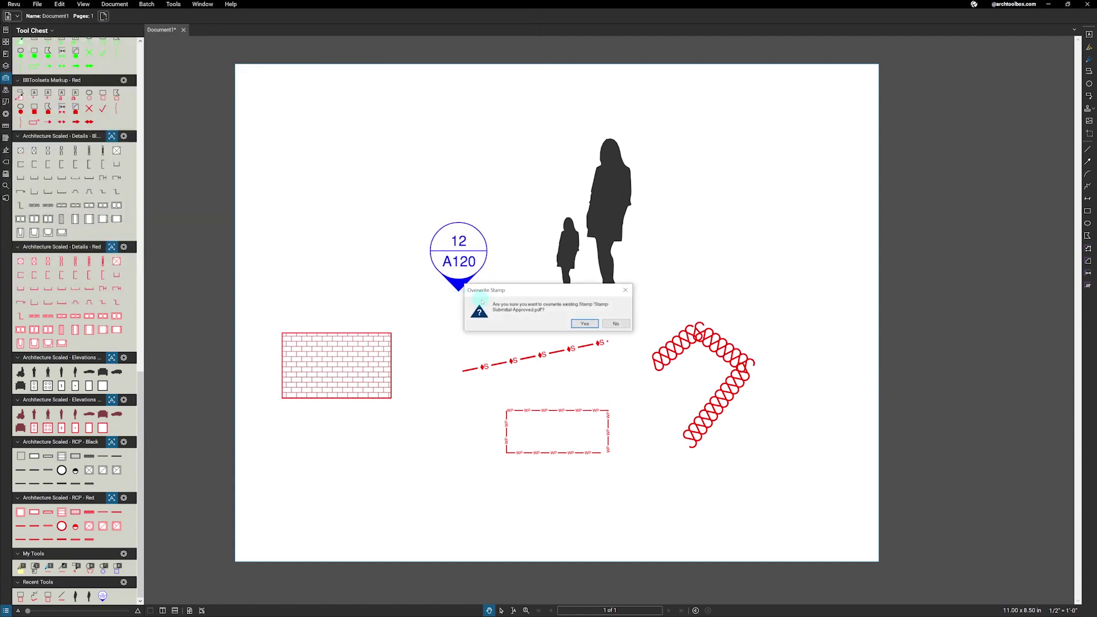
left_click(583, 324)
- Overwrite the Rejected stamp, then place Stamp-Submittal-Approved above the A120 callout
left_click(581, 327)
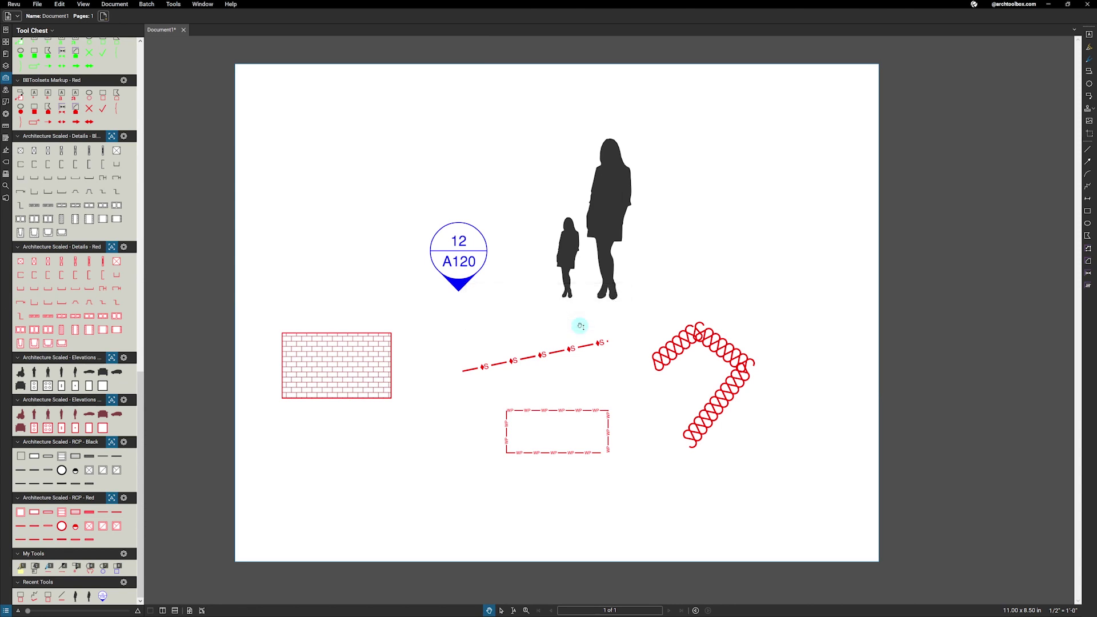
left_click(173, 4)
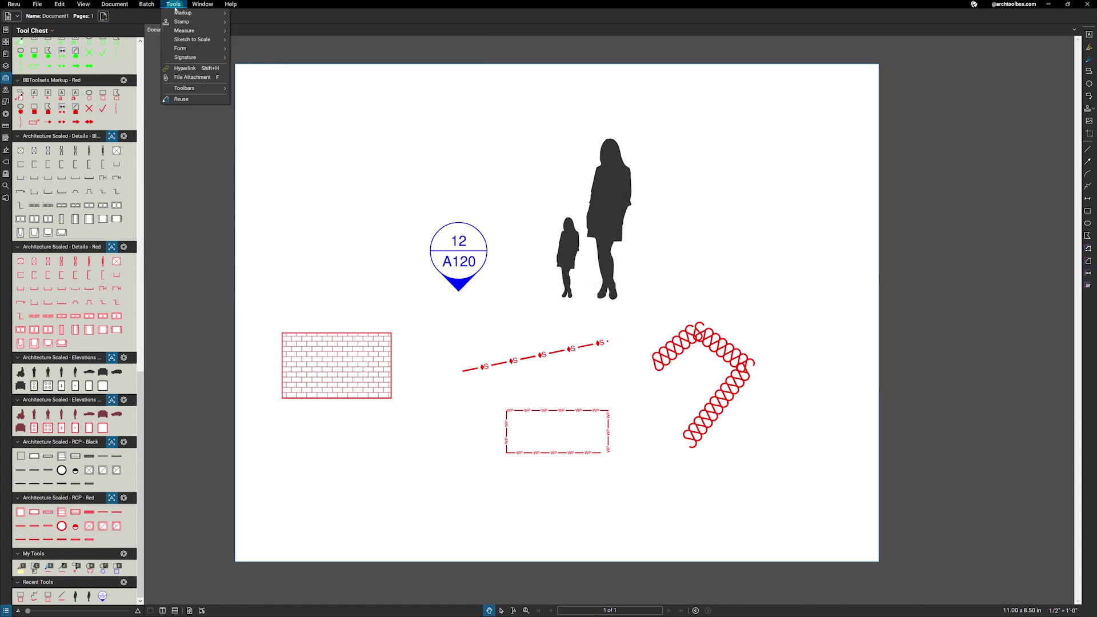
mouse_move(181, 21)
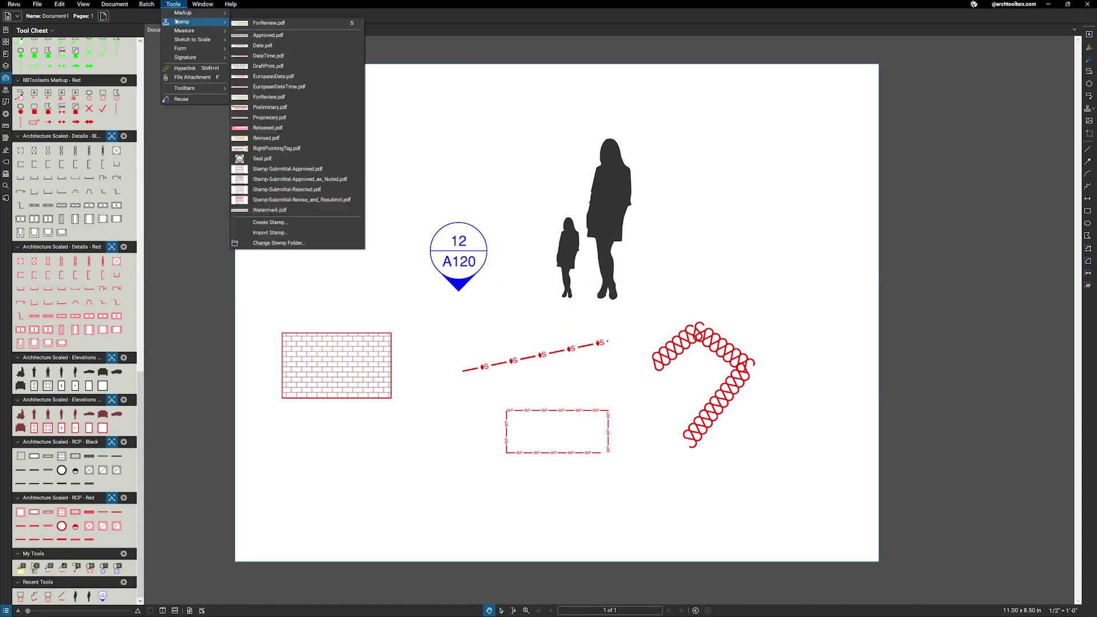
left_click(300, 169)
left_click_drag(327, 132, 424, 228)
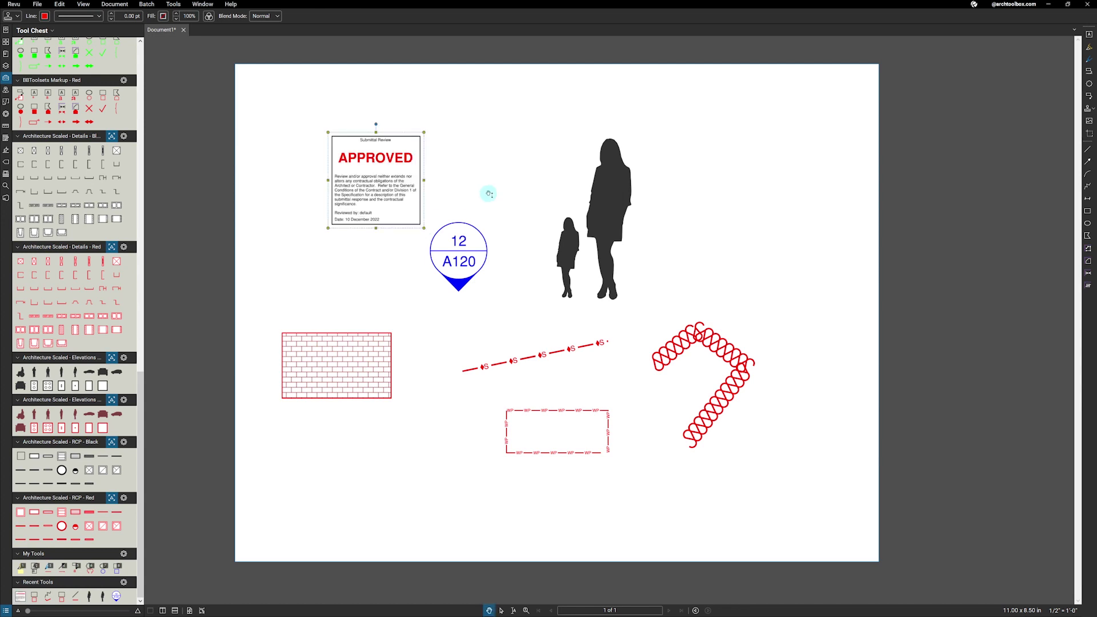
left_click(488, 193)
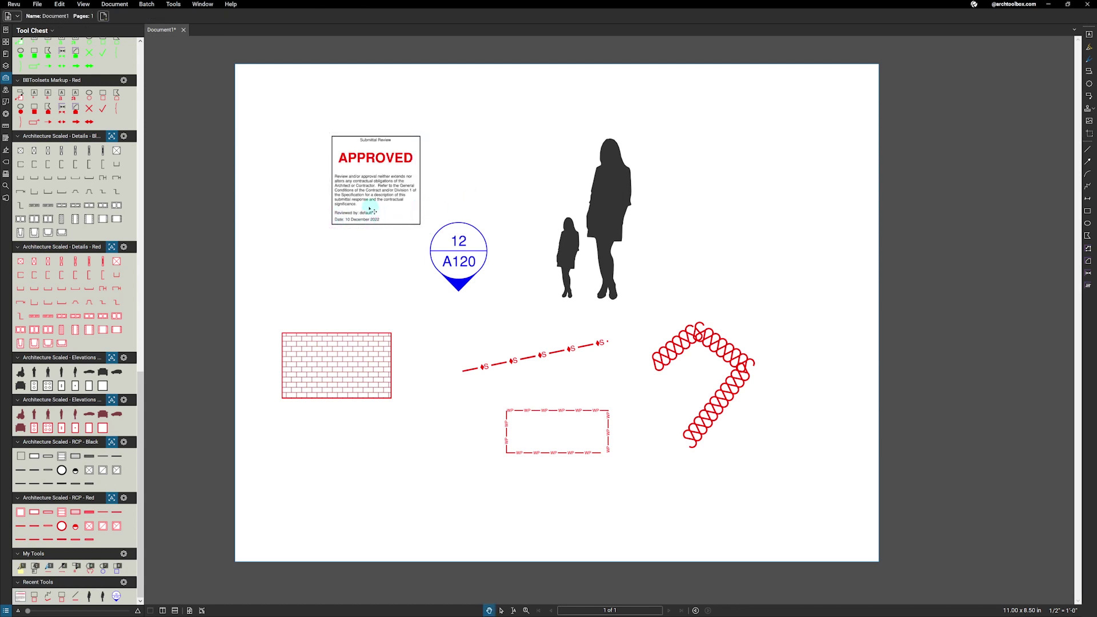
scroll(374, 201, "up", 4)
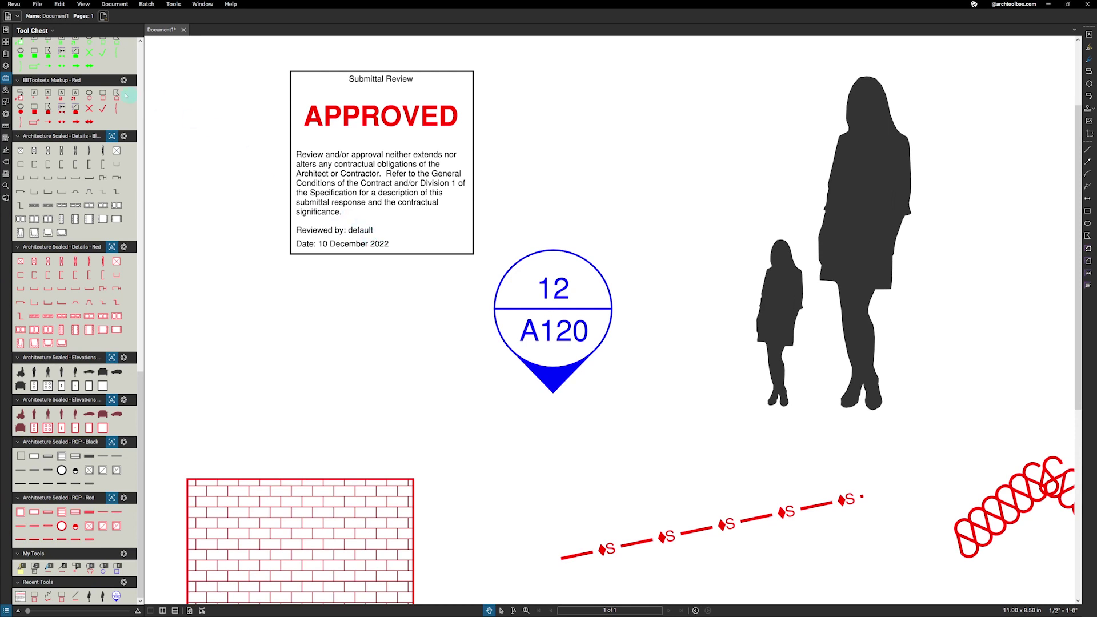
- Change the Revu user name in Preferences to BBToolsets
left_click(14, 4)
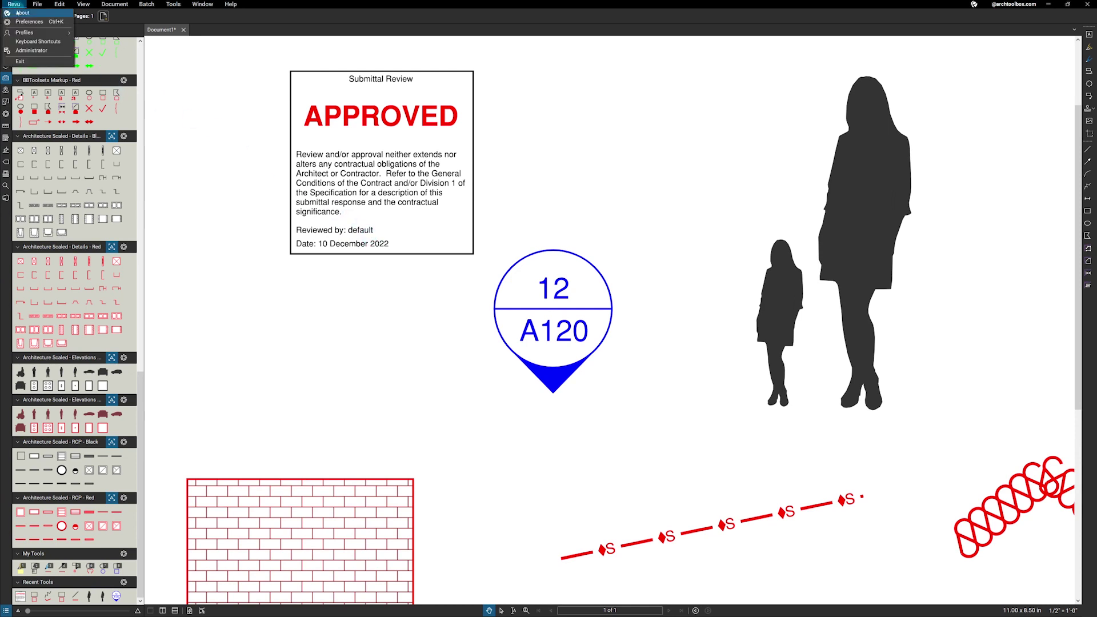
left_click(30, 21)
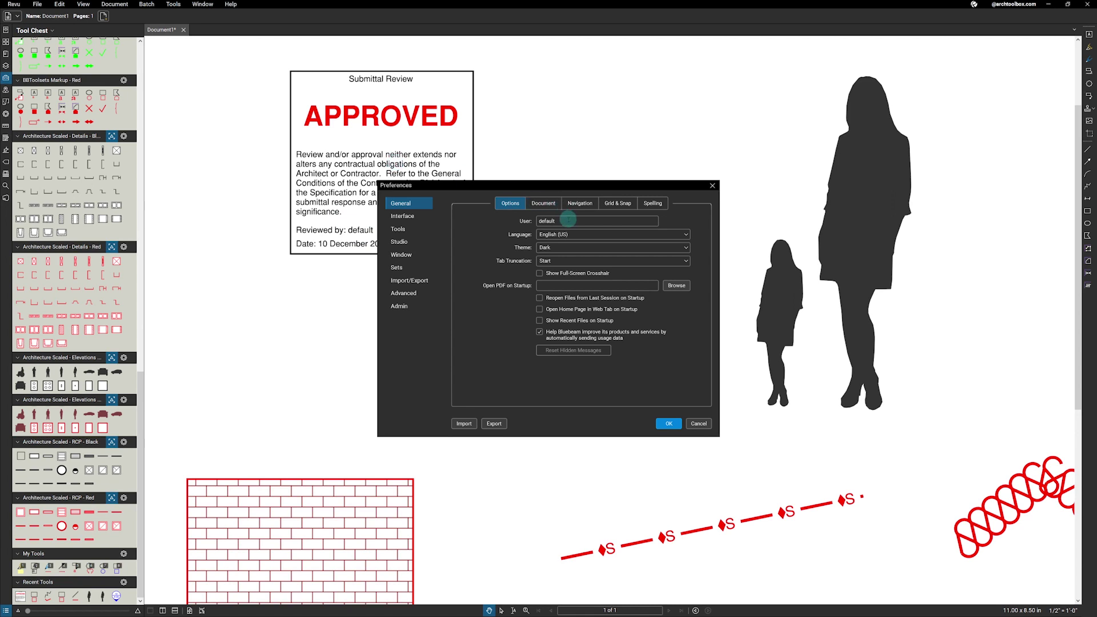
left_click_drag(571, 221, 537, 222)
left_click(667, 424)
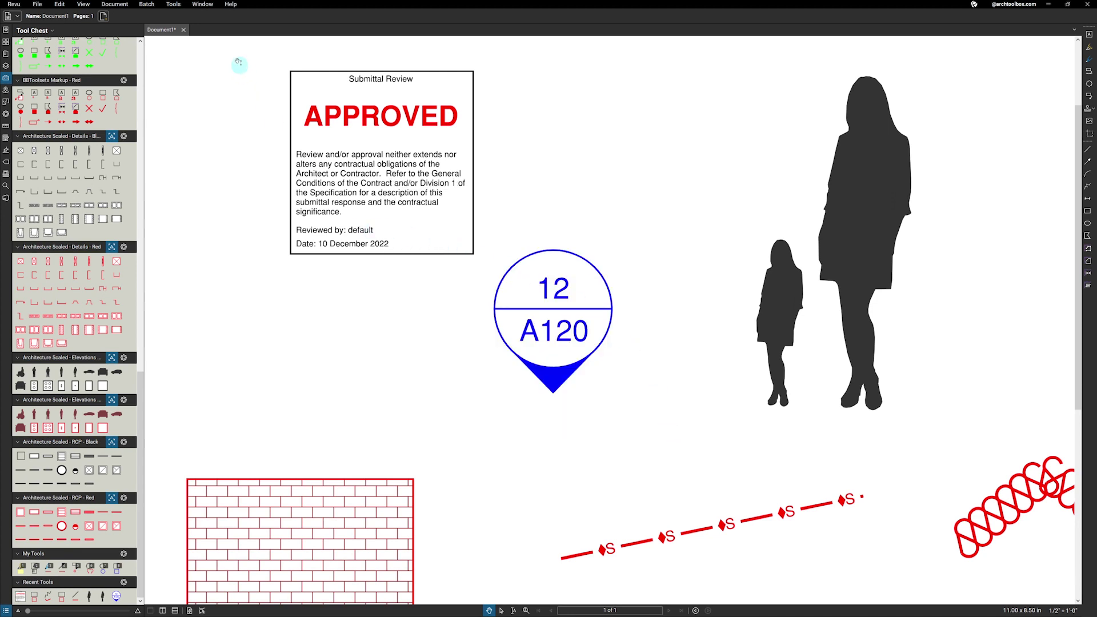
- Place a second Stamp-Submittal-Approved stamp to the right of the first
left_click(173, 4)
mouse_move(188, 21)
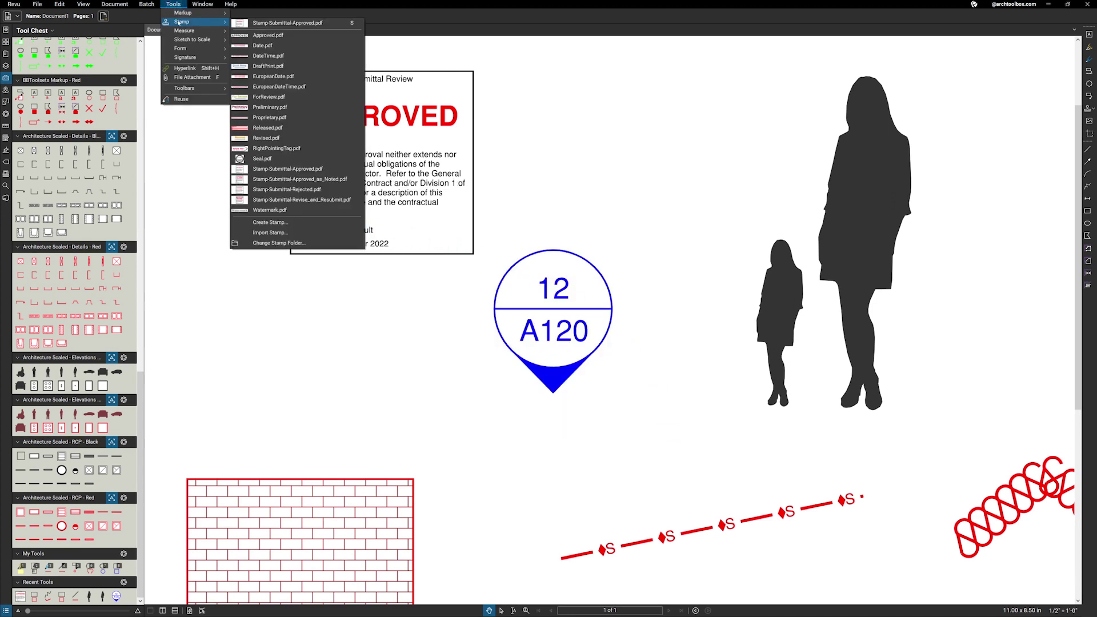
left_click(286, 169)
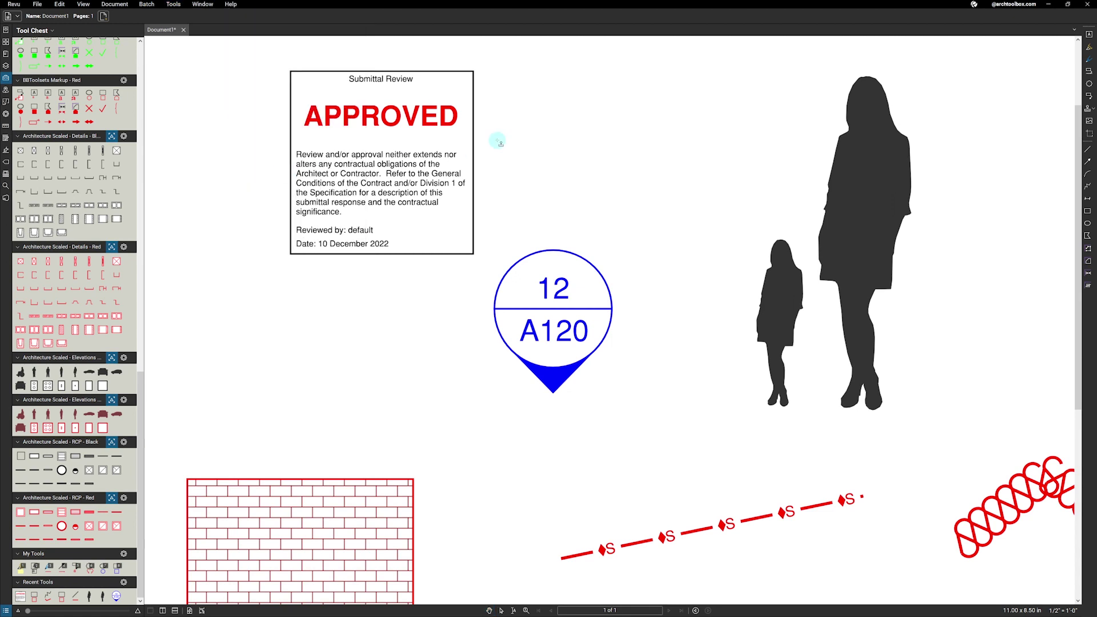
left_click_drag(566, 136, 671, 241)
left_click(694, 234)
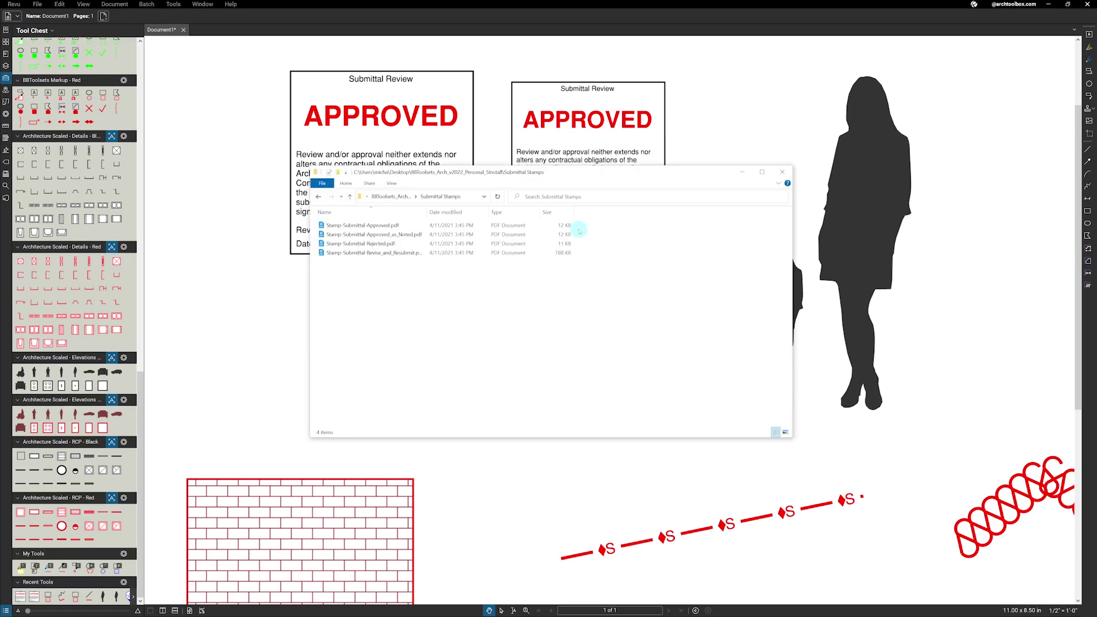
- Duplicate Stamp-Submittal-Revise_and_Resubmit.pdf in Submittal Stamps and open the '- Copy.pdf' duplicate
left_click(373, 257)
right_click(373, 257)
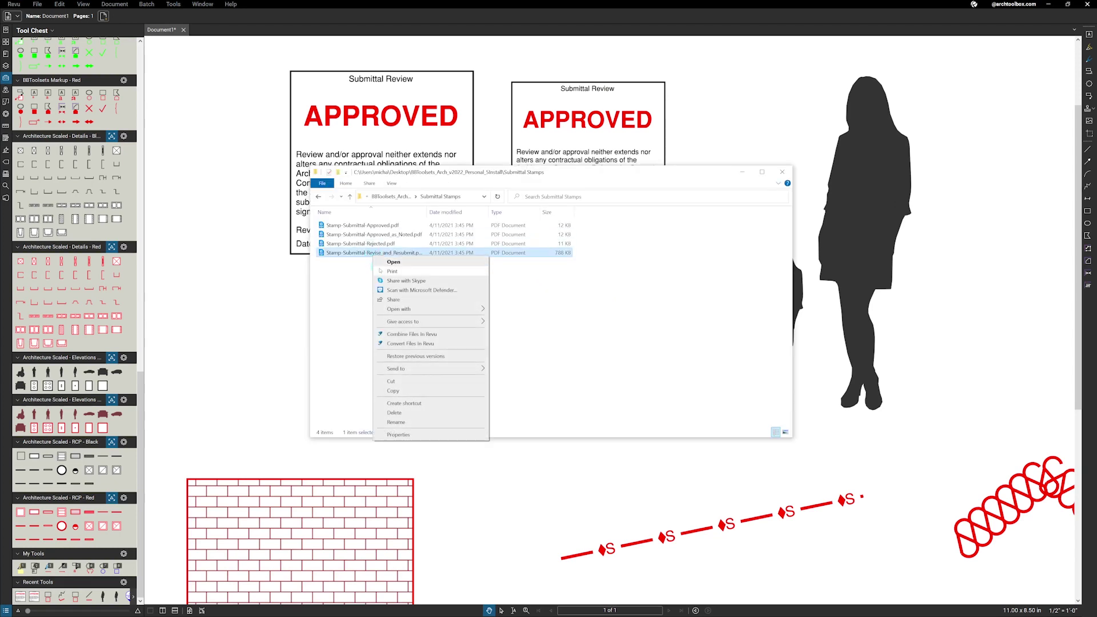
left_click(394, 390)
right_click(387, 335)
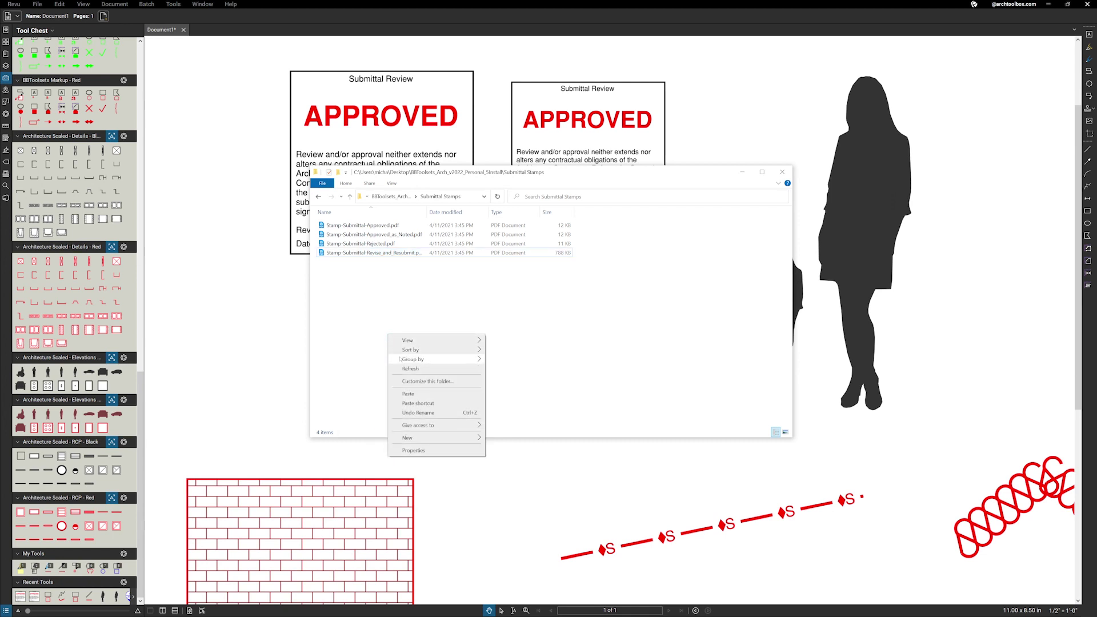
left_click(419, 392)
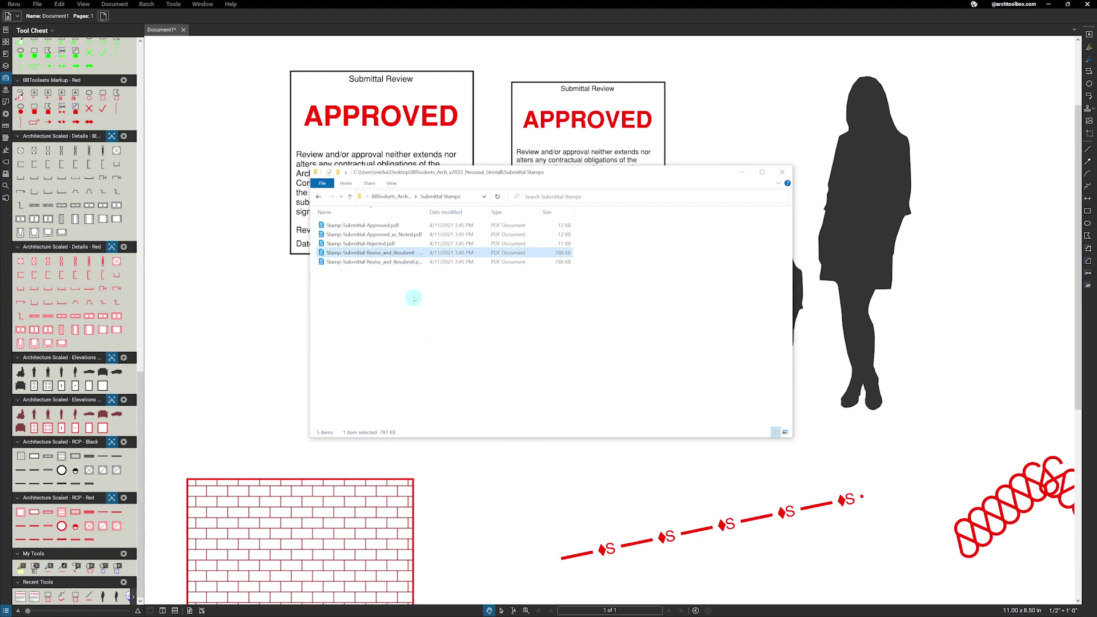
left_click_drag(426, 212, 483, 212)
double_click(415, 252)
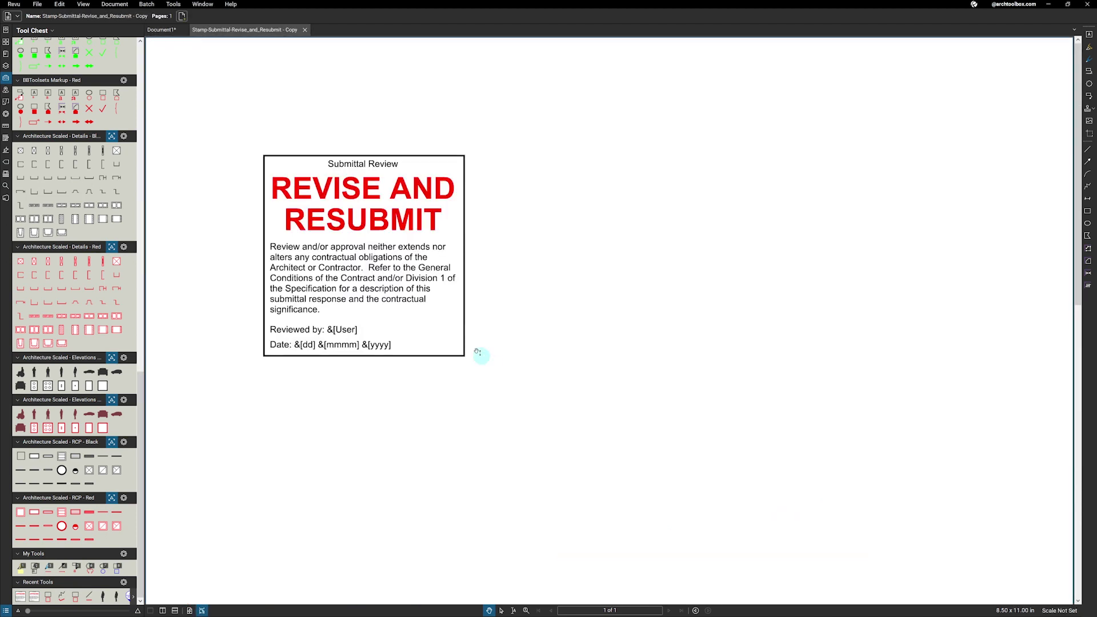
- Delete the stamp text from 'Refer to the General' through 'significance.' and save the stamp file
double_click(372, 288)
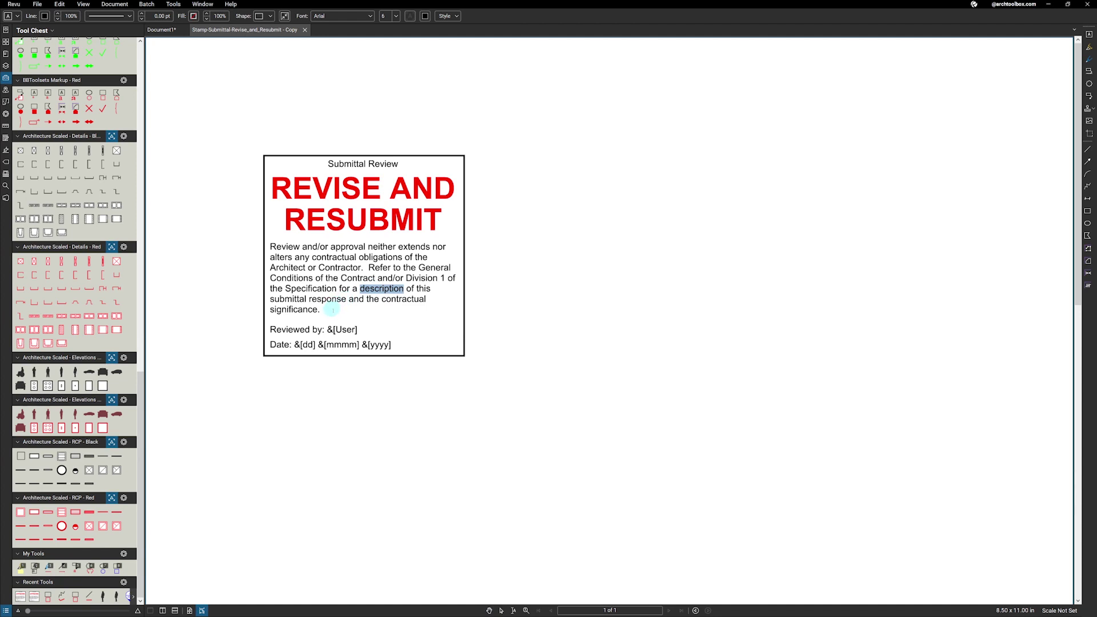
left_click_drag(332, 309, 366, 266)
key("Delete")
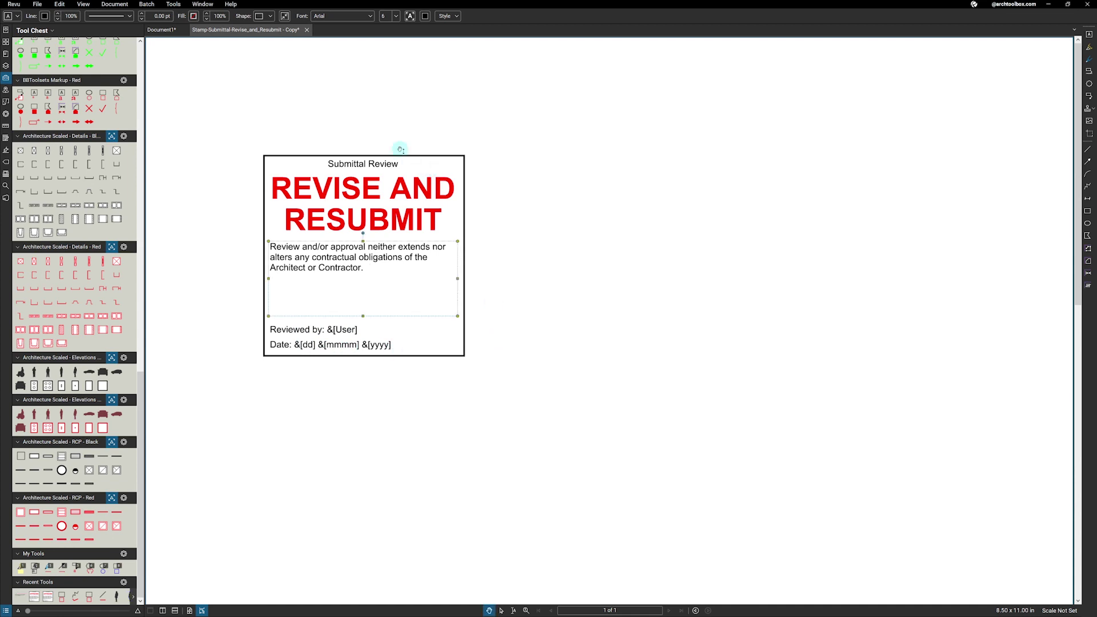
left_click(350, 122)
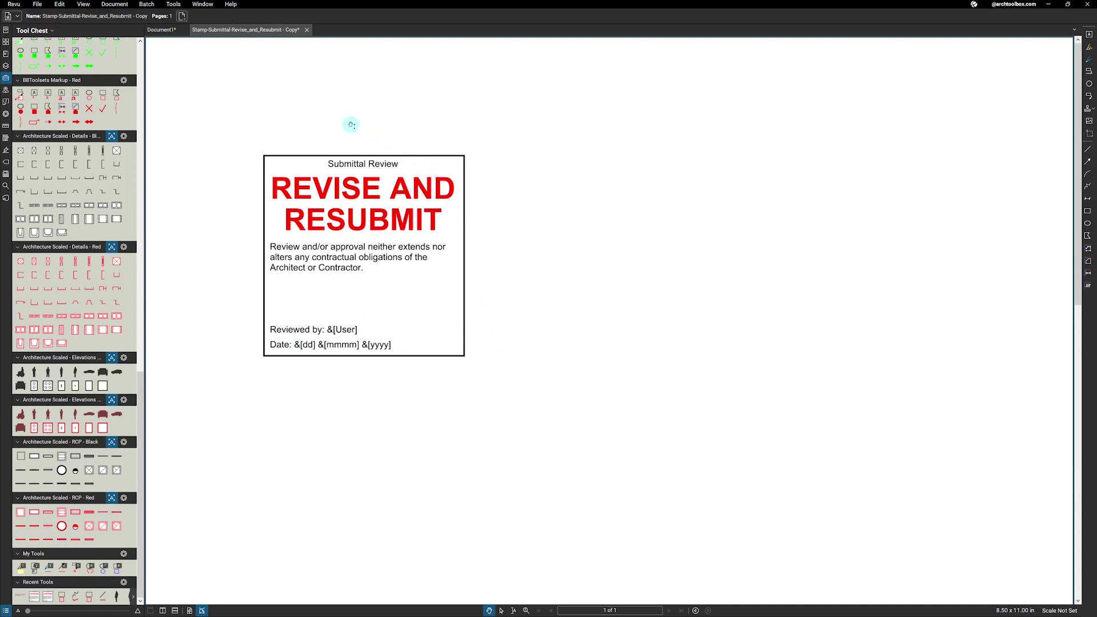
left_click(37, 4)
left_click(47, 95)
- Close the edited stamp and import Stamp-Submittal-Revise_and_Resubmit - Copy.pdf as a stamp
left_click(304, 30)
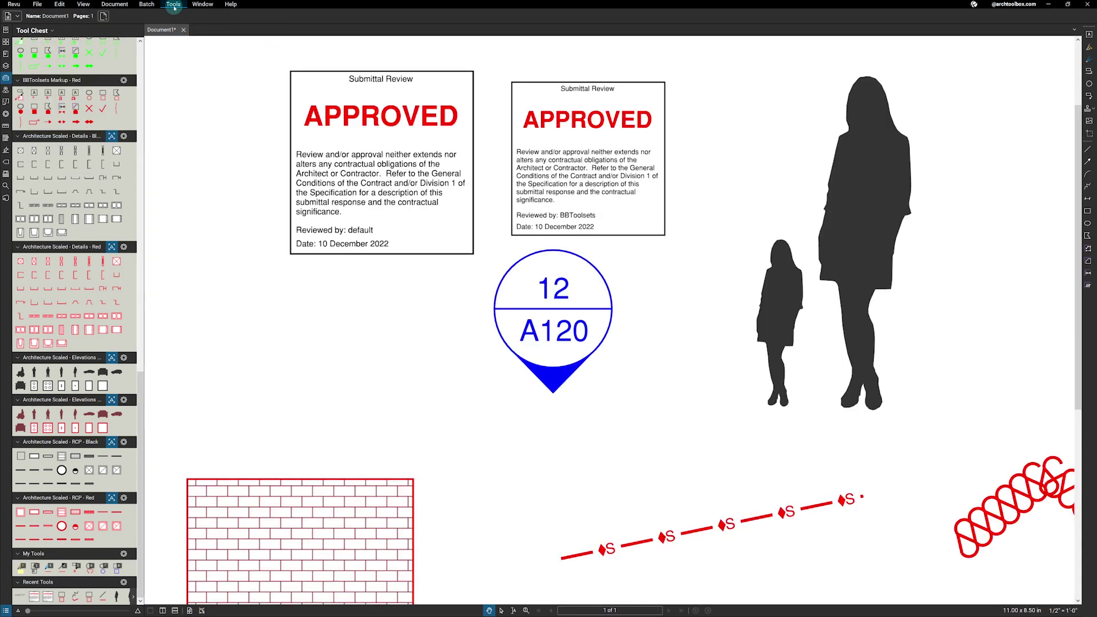
left_click(173, 4)
mouse_move(188, 21)
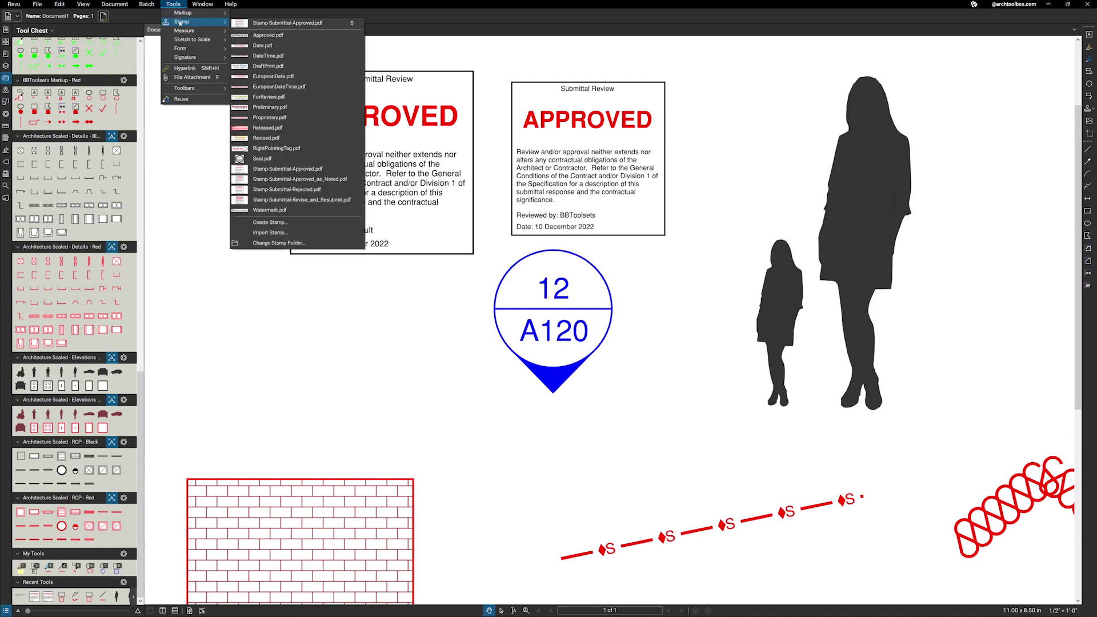
left_click(293, 232)
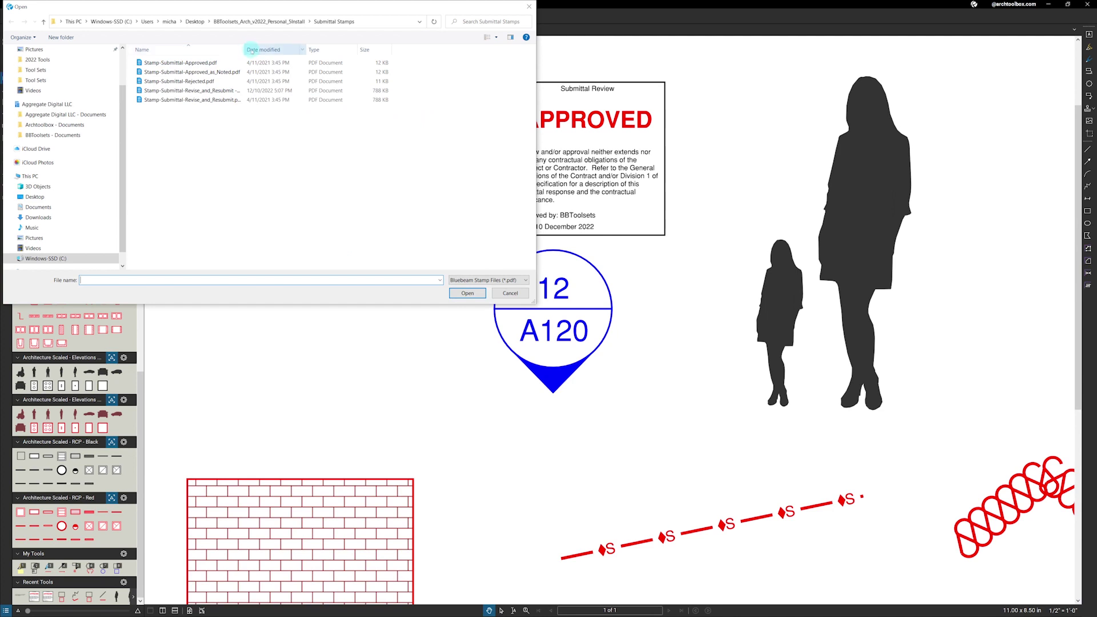
left_click_drag(244, 50, 323, 50)
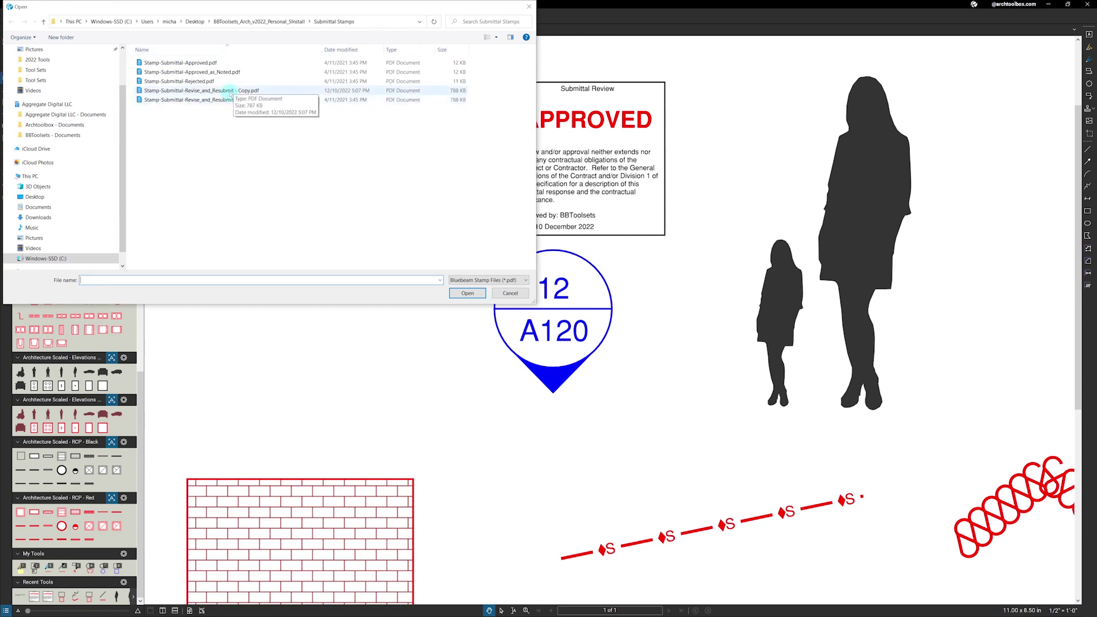
left_click(257, 91)
left_click(467, 293)
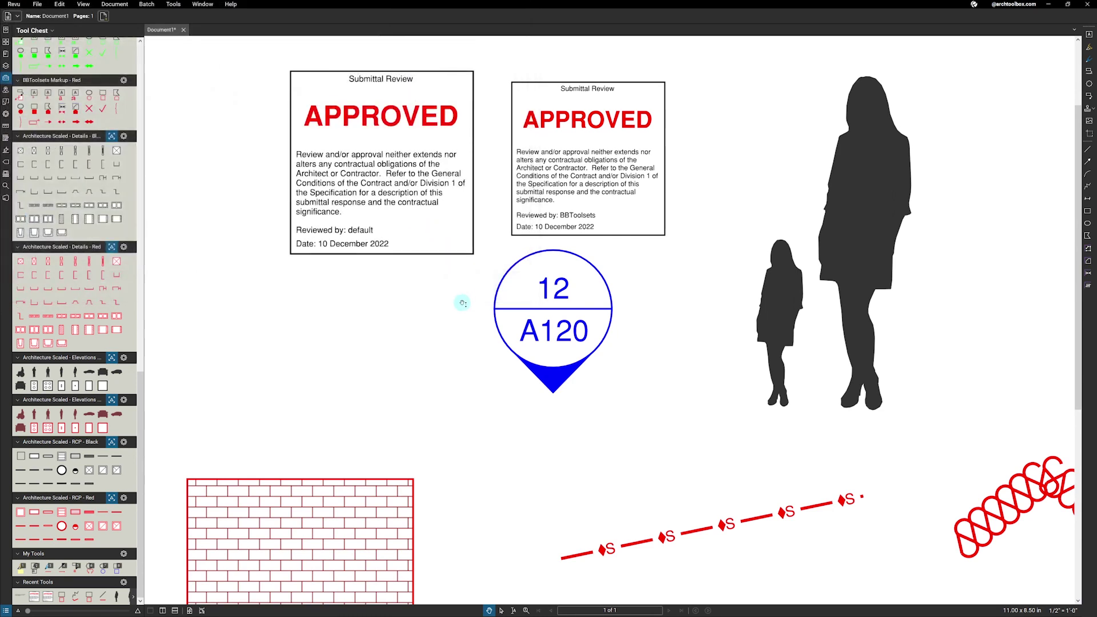
- Place the imported Revise and Resubmit copy stamp at the page's top-left
left_click(176, 6)
mouse_move(194, 25)
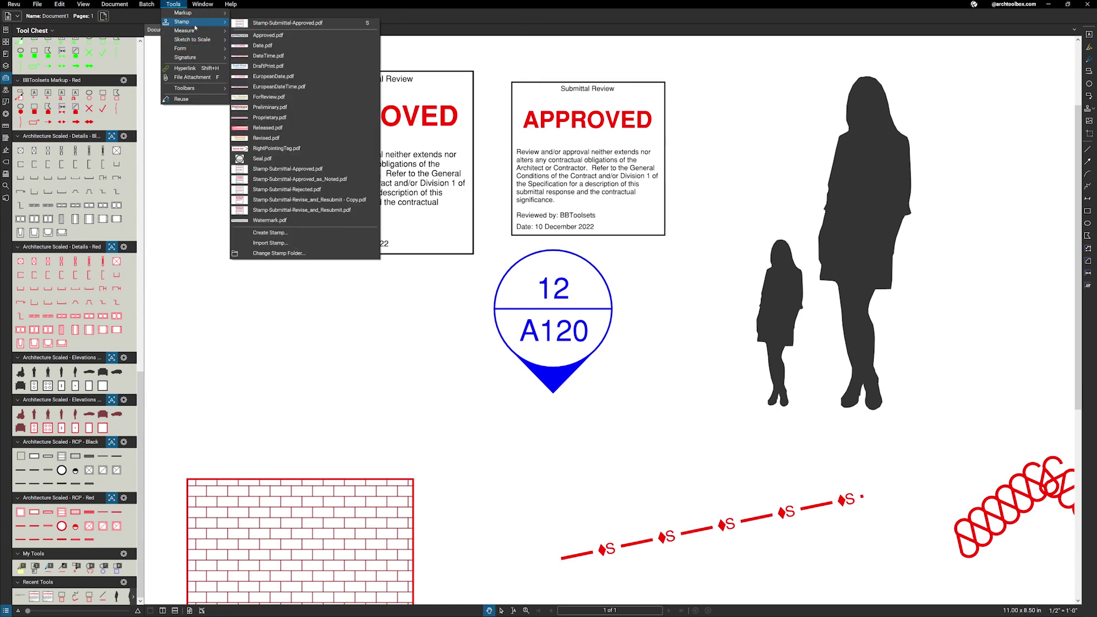
left_click(321, 200)
left_click_drag(180, 96, 286, 203)
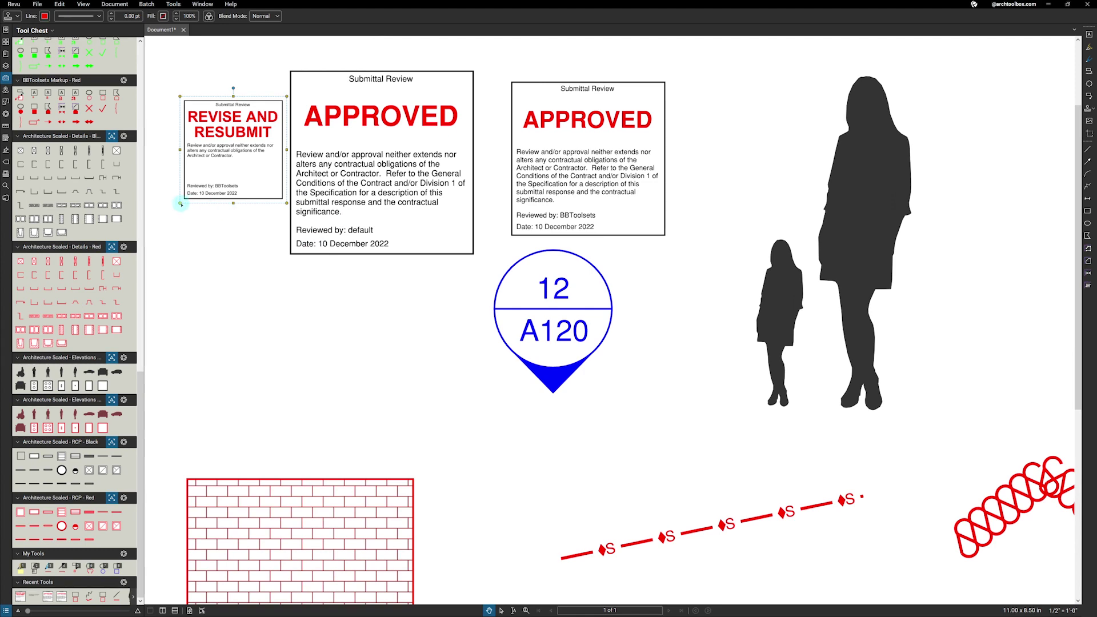
- Enlarge the Revise and Resubmit stamp and shift it down-left beneath the first APPROVED stamp
left_click_drag(178, 203, 163, 229)
left_click_drag(213, 202, 382, 376)
left_click(485, 396)
left_click_drag(434, 340, 381, 389)
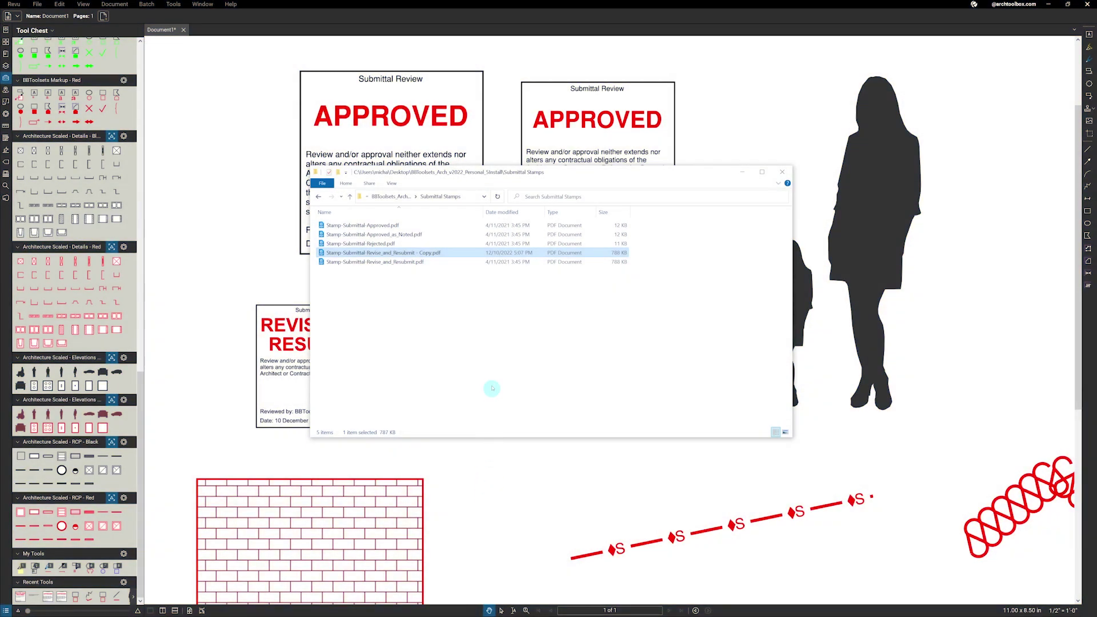
- Go up to the BBToolsets install folder and open the Sketch Titleblocks folder
left_click(379, 197)
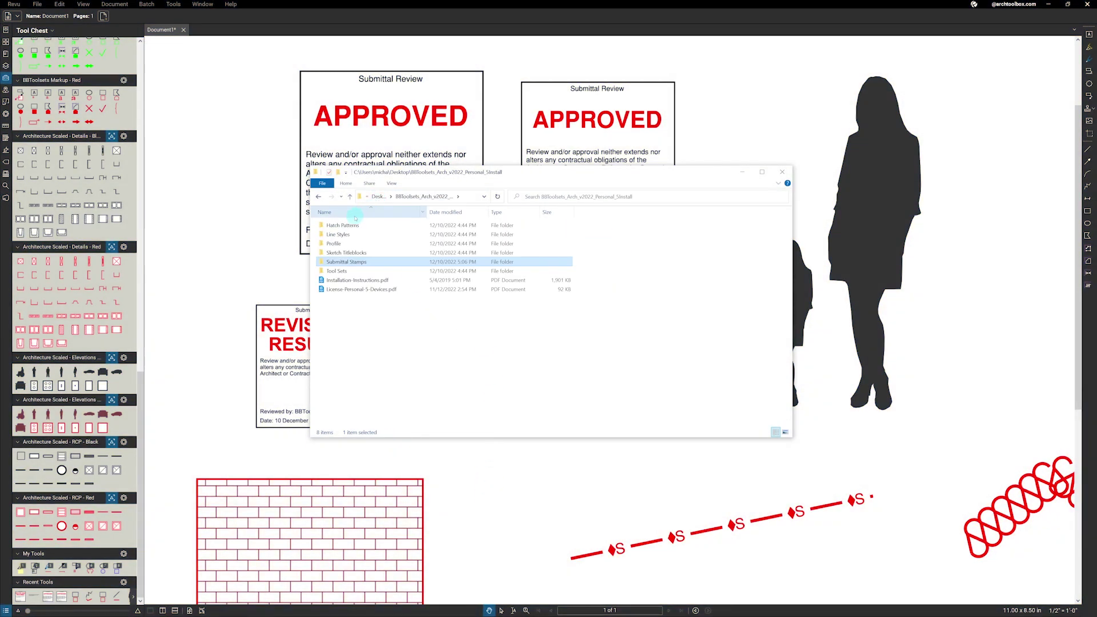
double_click(377, 252)
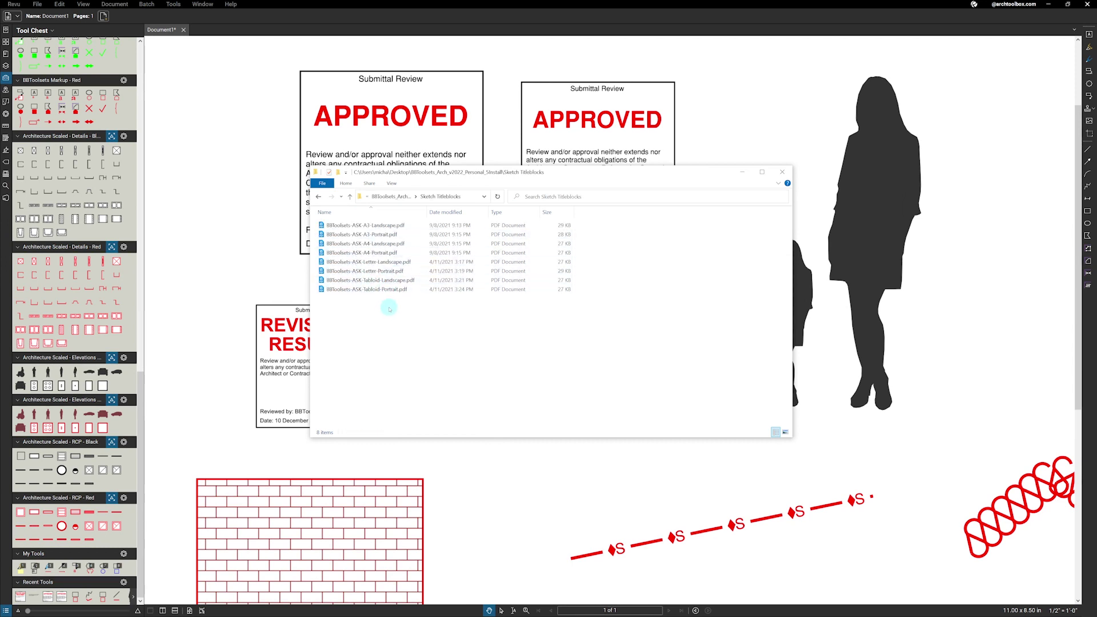
- Import the four Letter and Tabloid BBToolsets-ASK titleblock PDFs from Sketch Titleblocks as templates
left_click(35, 10)
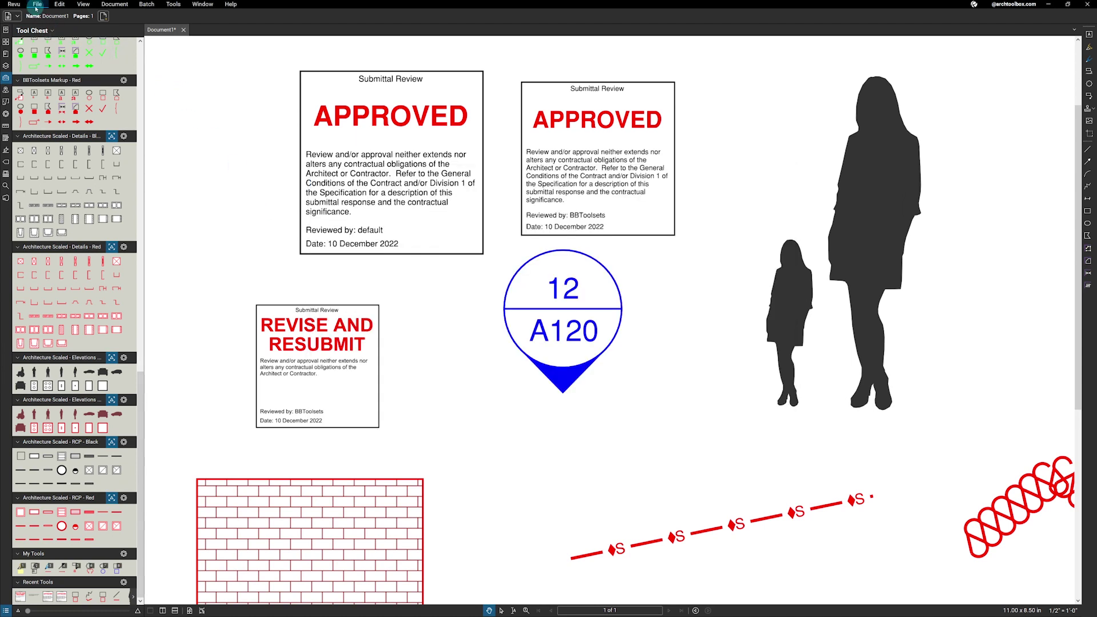
left_click(36, 9)
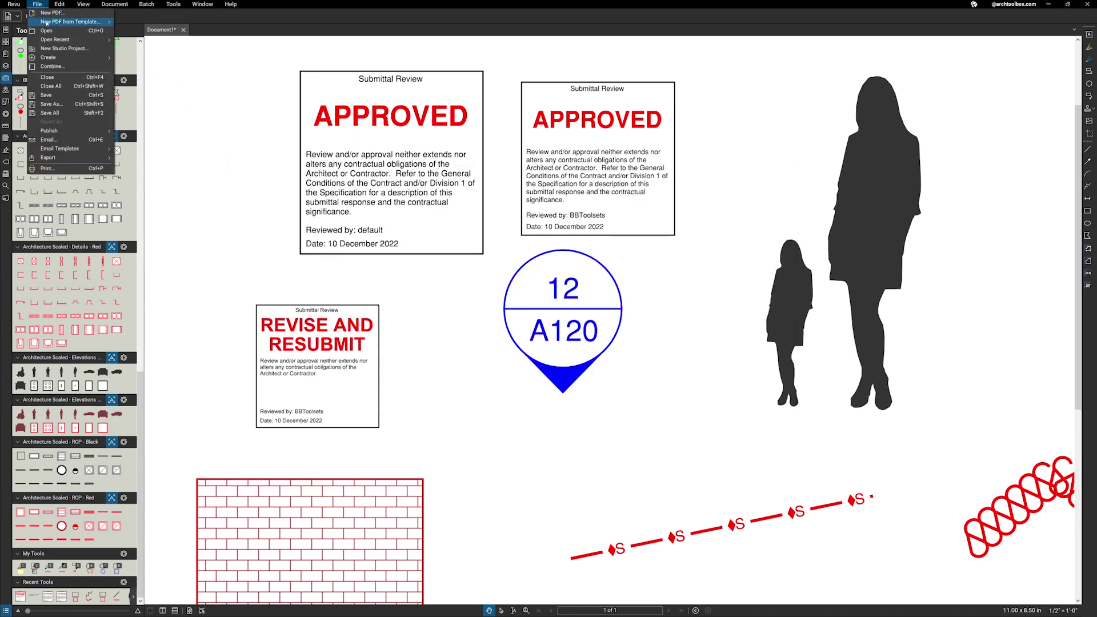
mouse_move(47, 23)
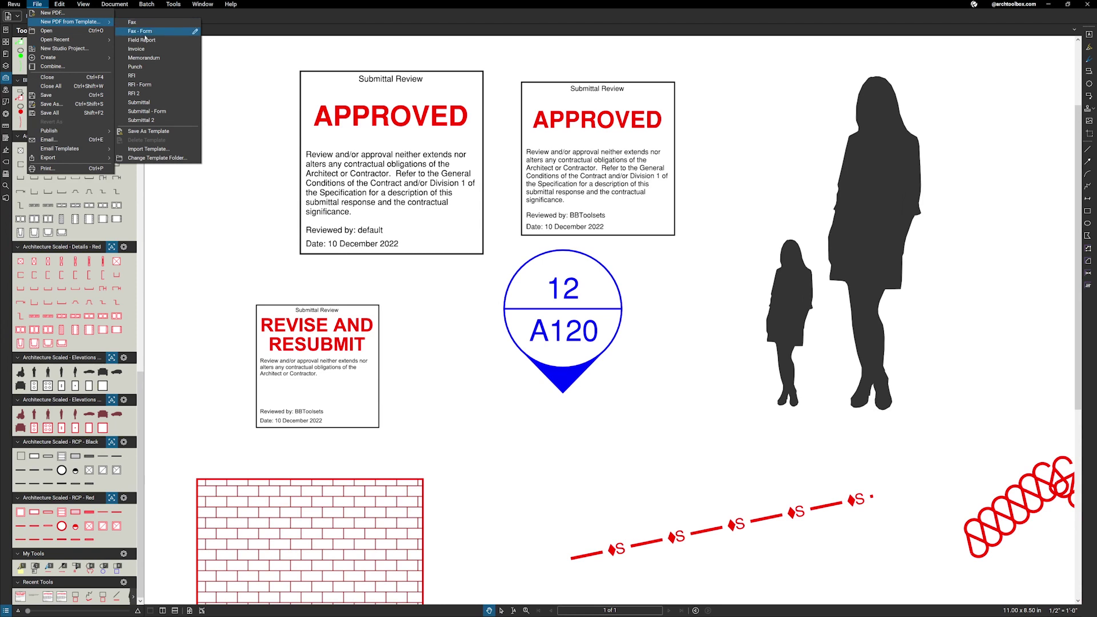
left_click(148, 148)
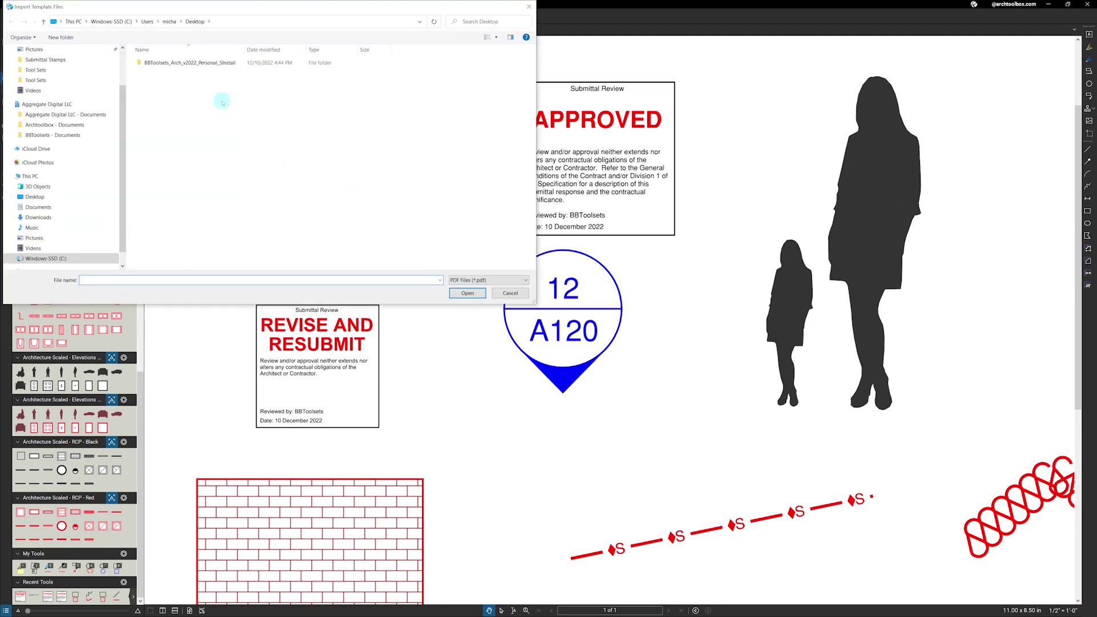
double_click(189, 63)
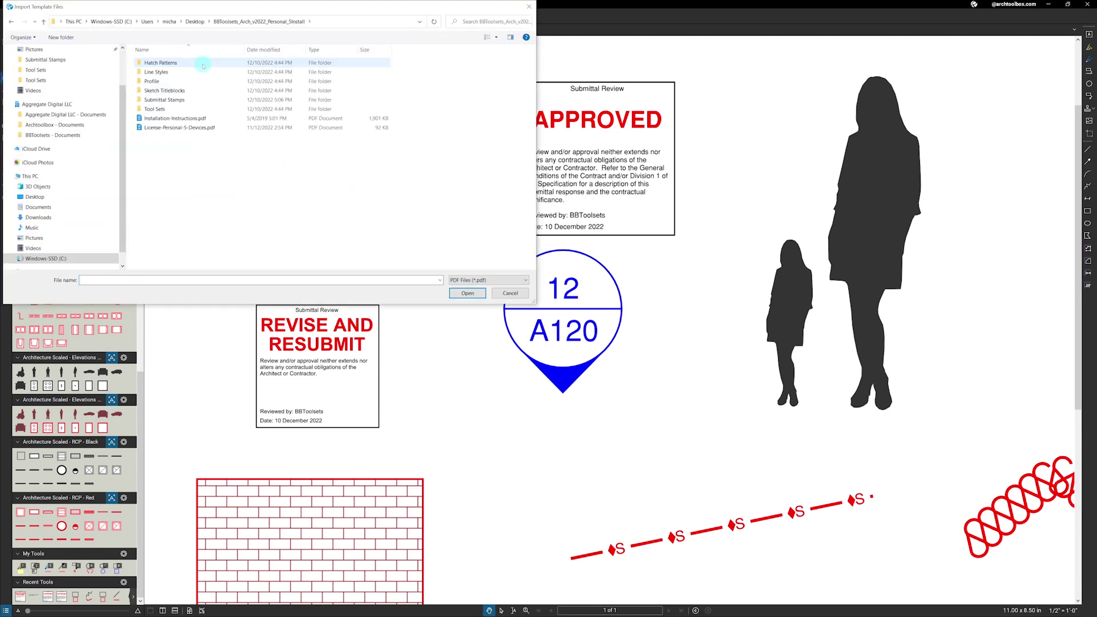
double_click(170, 91)
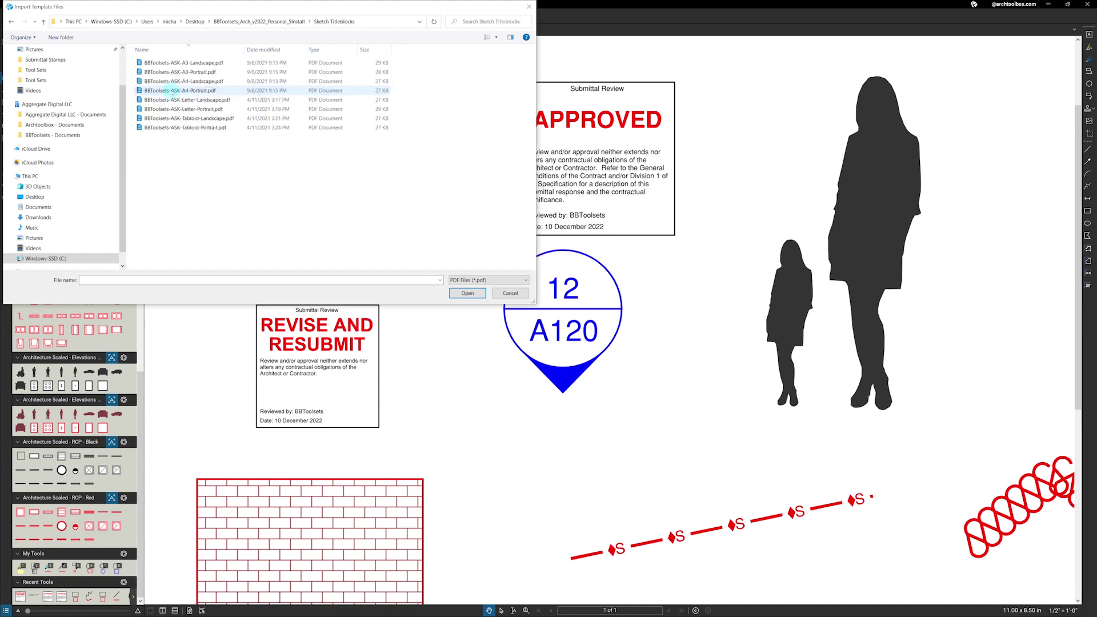
left_click(169, 99)
left_click(170, 127, "shift")
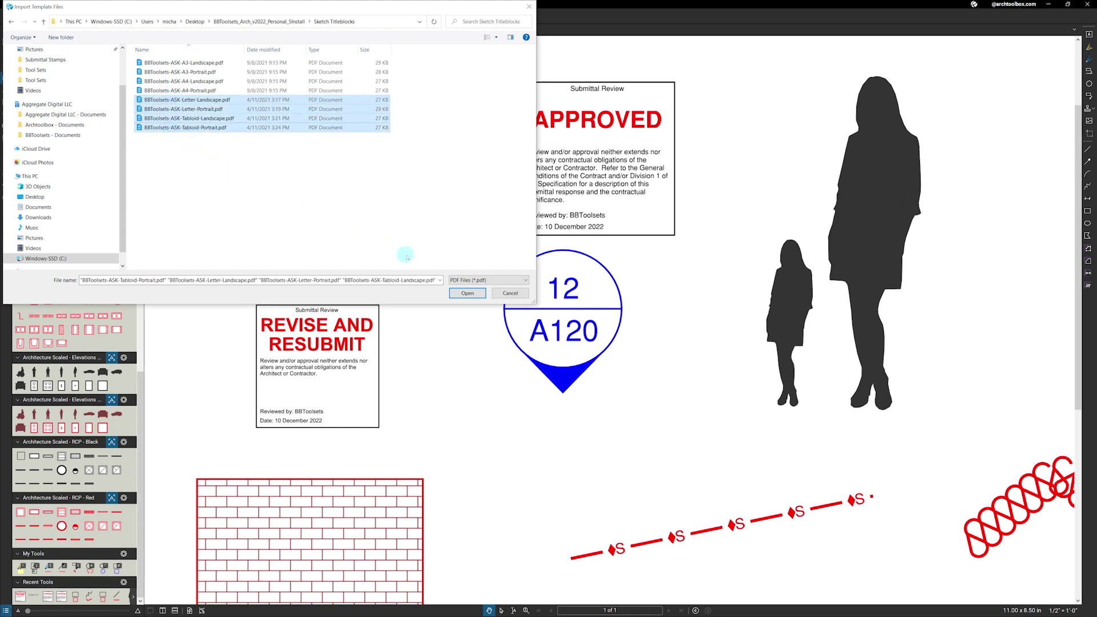
left_click(461, 292)
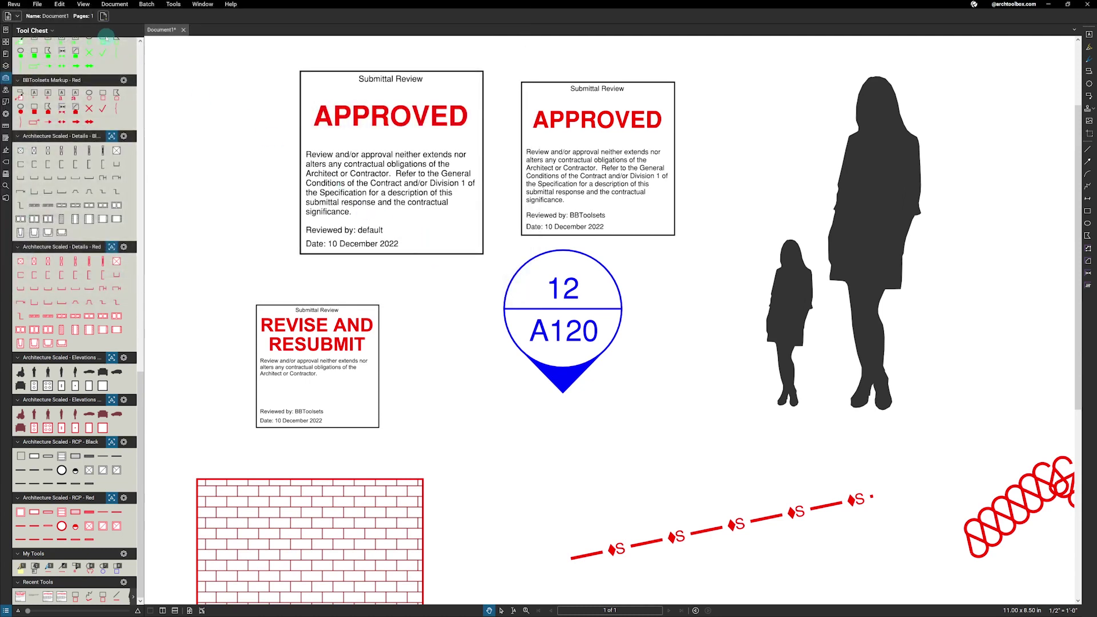
- Create a new PDF from the Letter-Landscape BBToolsets-ASK titleblock template
left_click(42, 5)
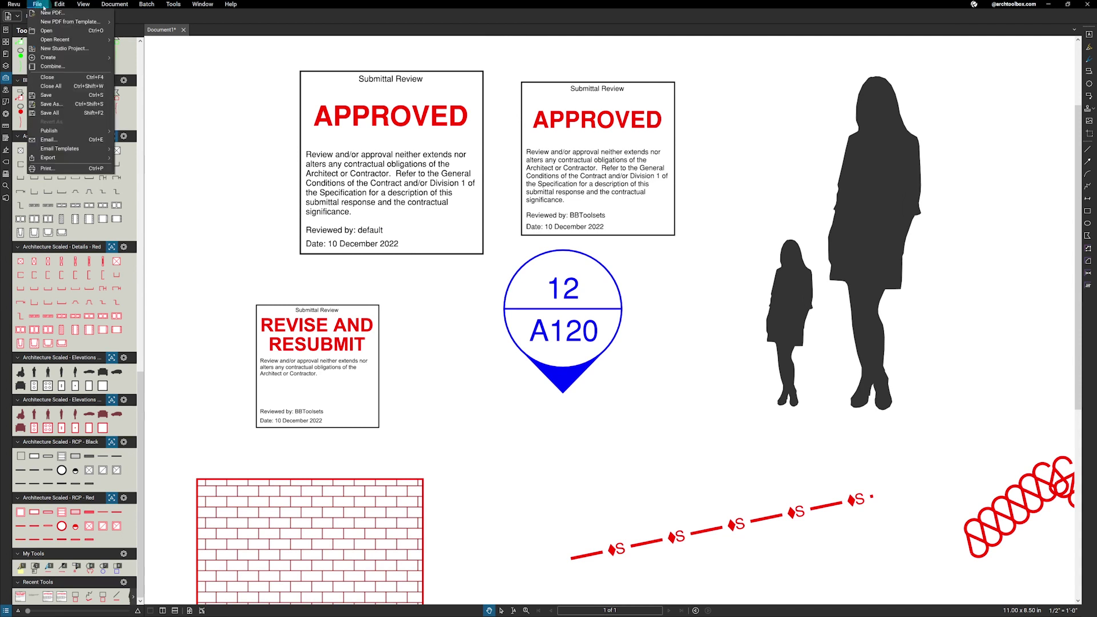
mouse_move(48, 22)
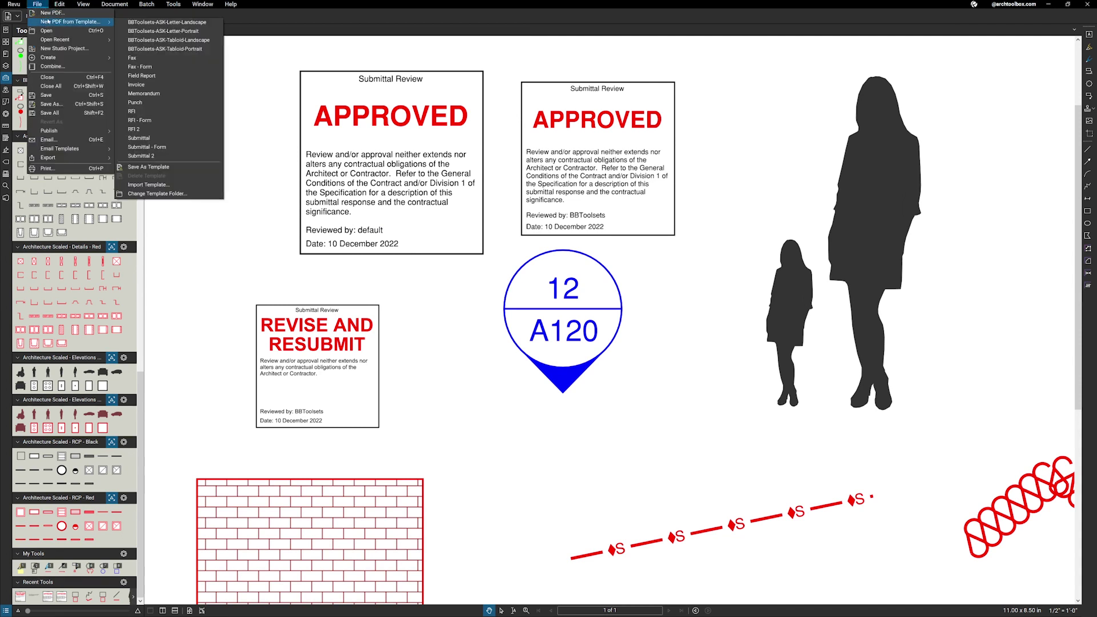
left_click(177, 23)
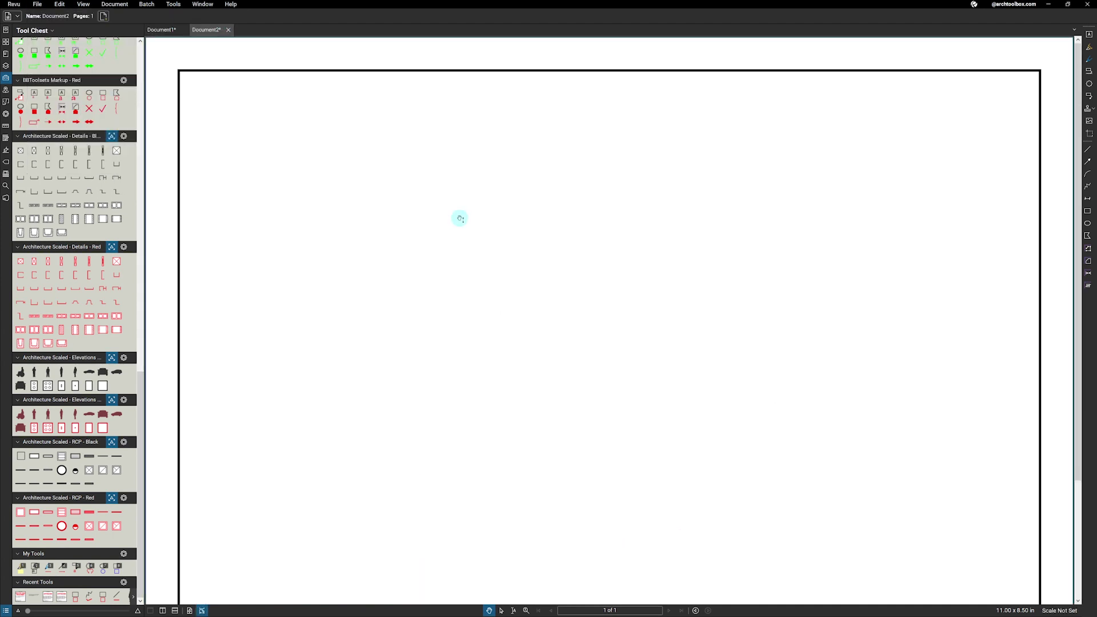
scroll(460, 218, "down", 3)
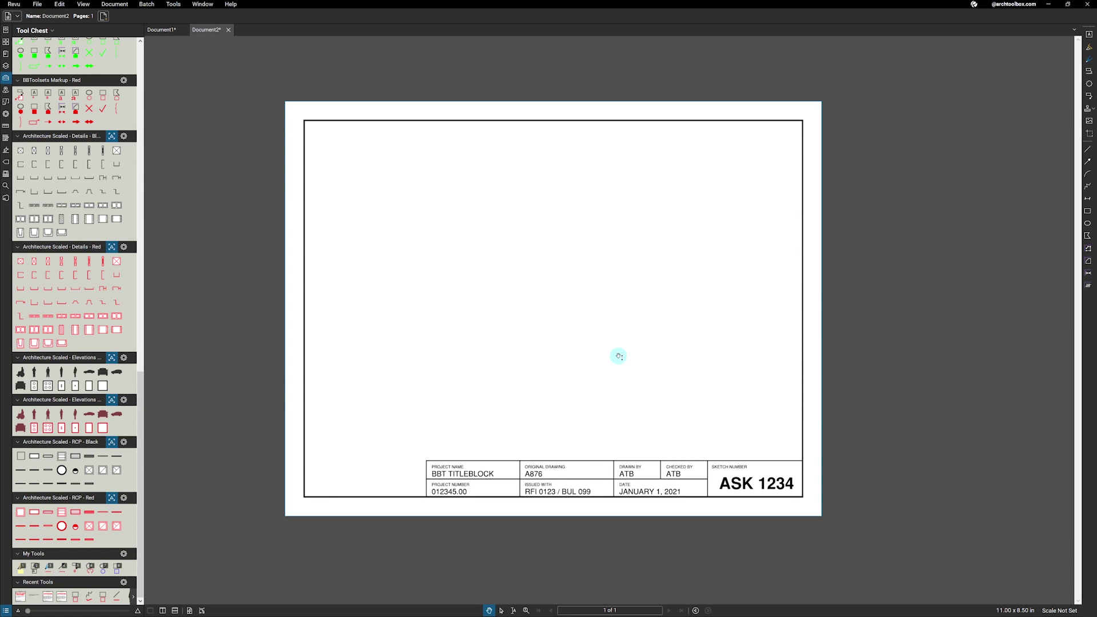
- Change the sketch number to A-123 and set the Drawn By and Checked By initials to BBT
left_click(734, 483)
double_click(734, 483)
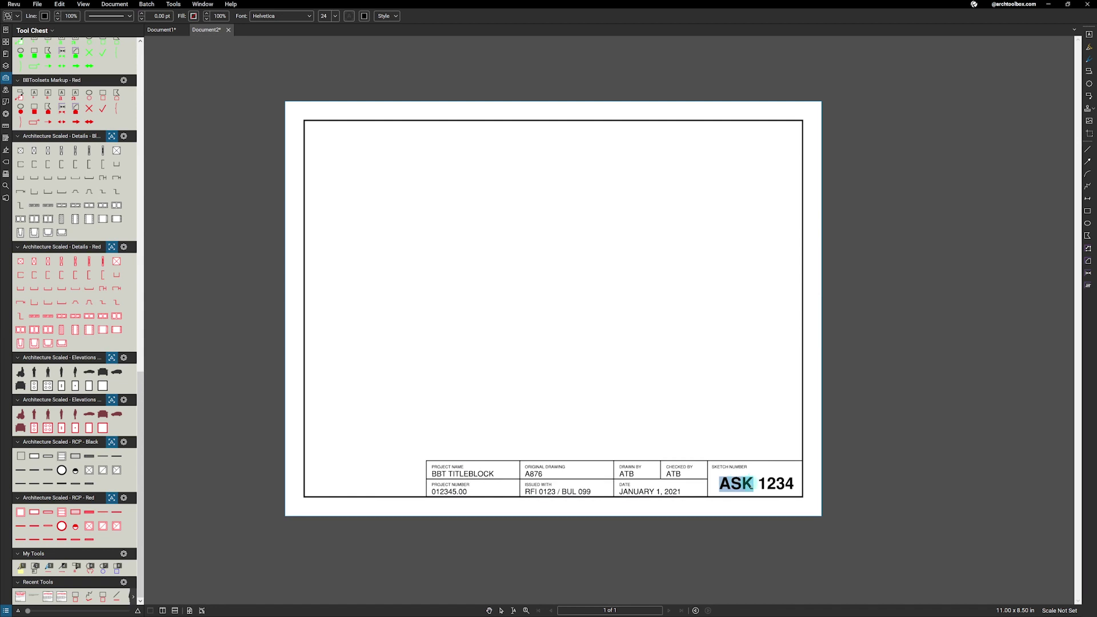
left_click(733, 478)
left_click_drag(731, 484, 791, 482)
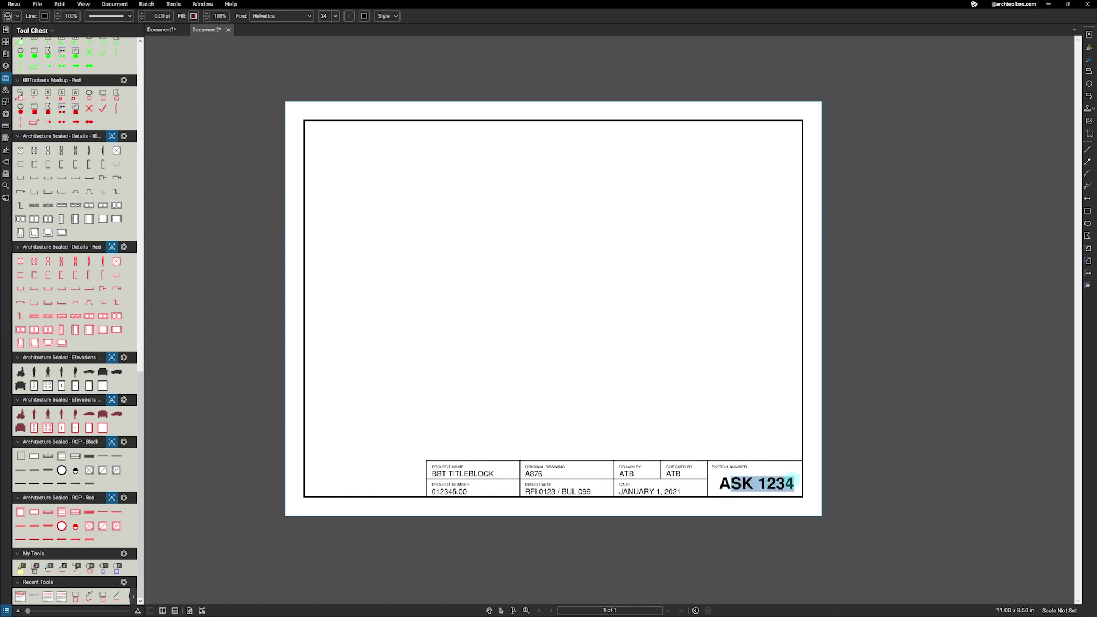
type("-123")
left_click(627, 474)
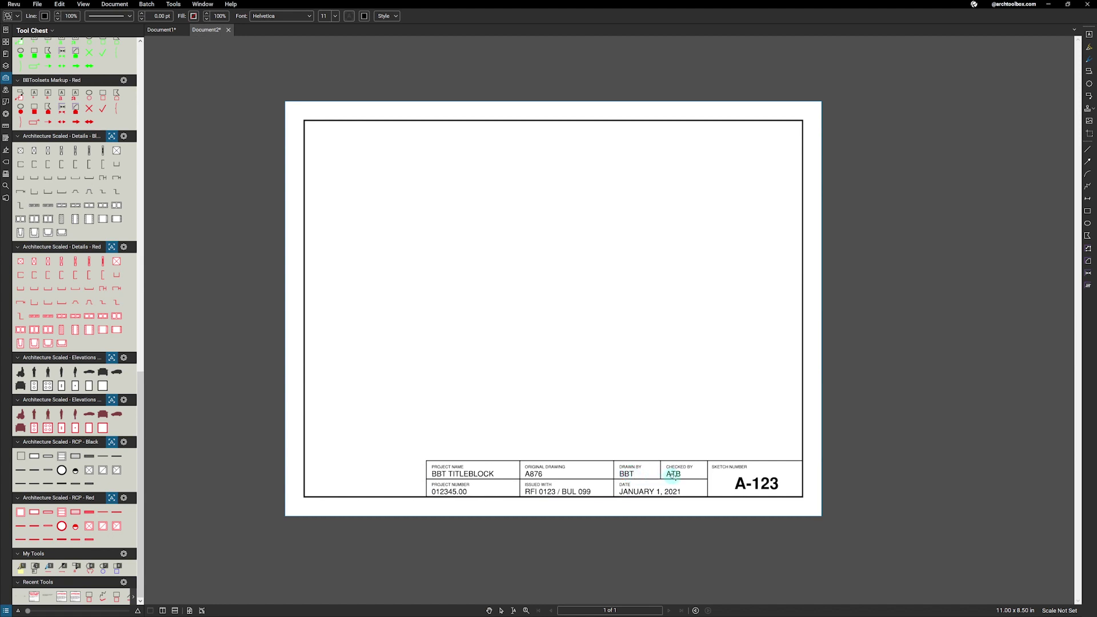
double_click(672, 475)
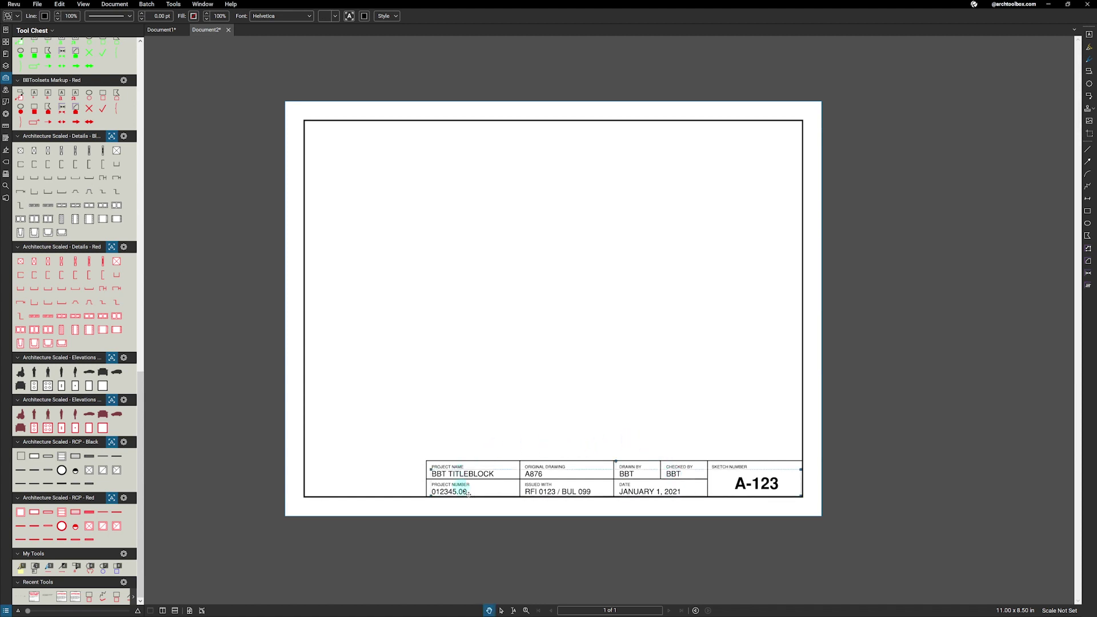
left_click(597, 492)
left_click(654, 393)
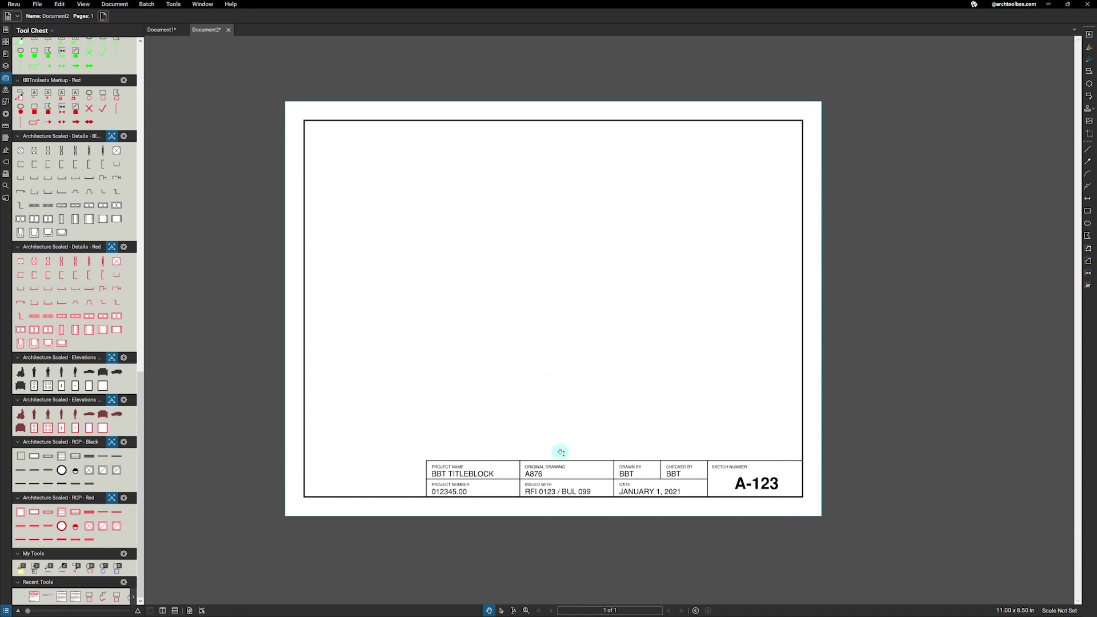
- Open BBToolsets-ASK-Tabloid-Portrait.pdf in Revu and inspect its title block up close
key("alt+Tab")
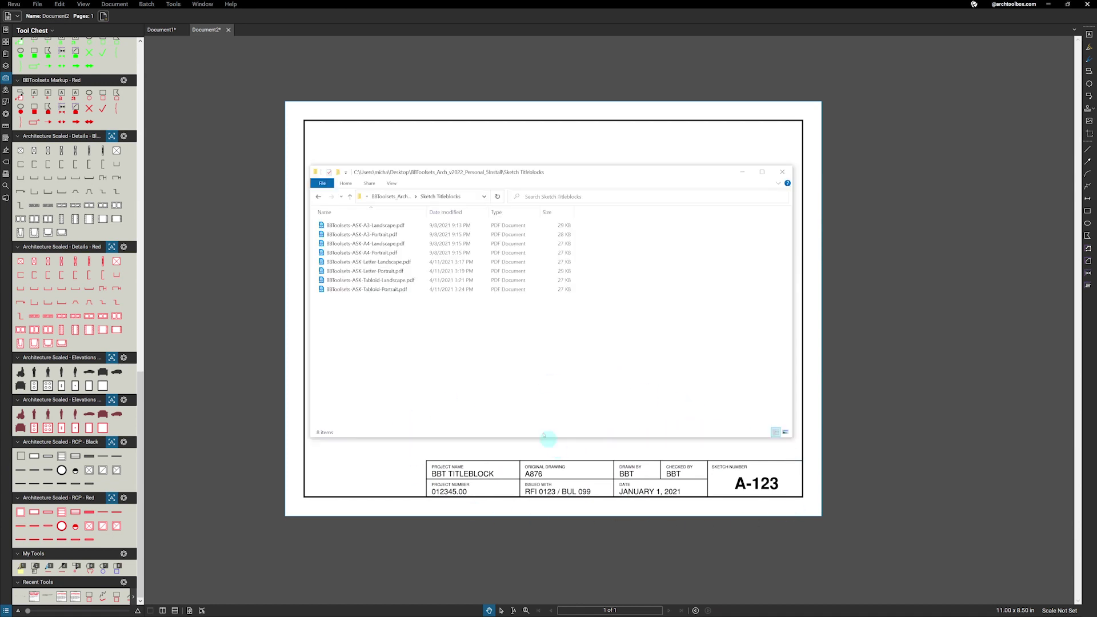
double_click(394, 289)
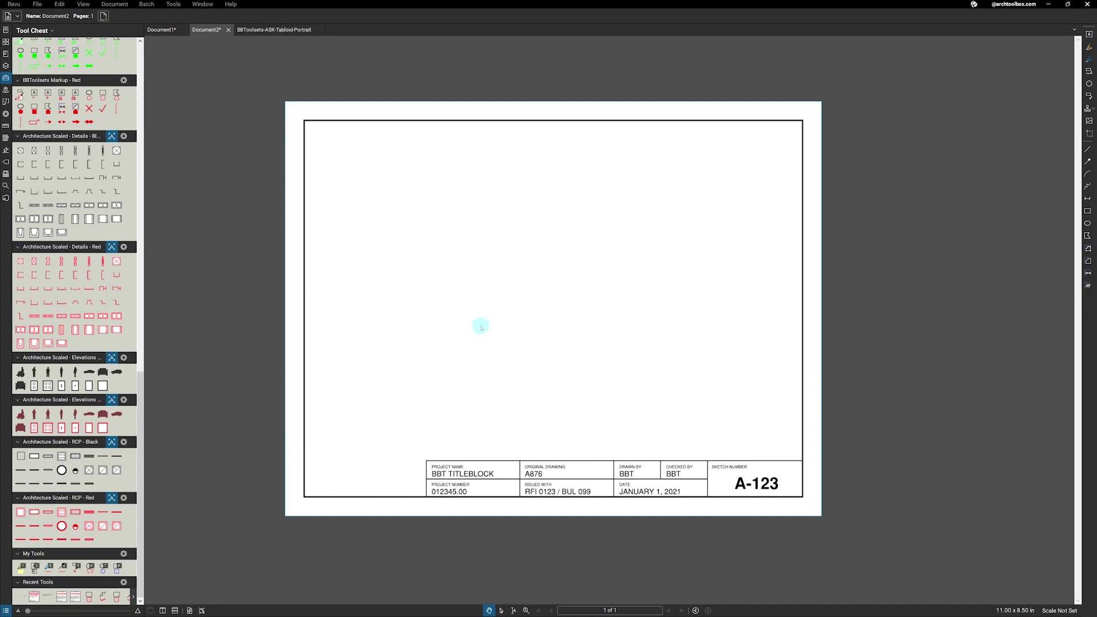
scroll(341, 156, "down", 3)
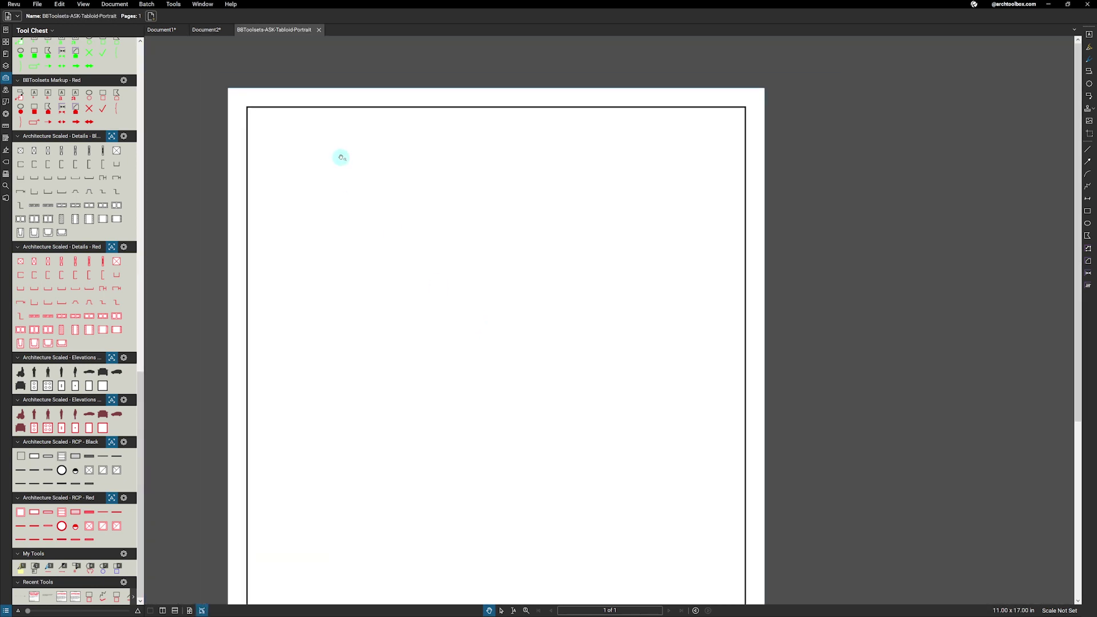
scroll(385, 209, "down", 1)
left_click_drag(468, 284, 460, 130)
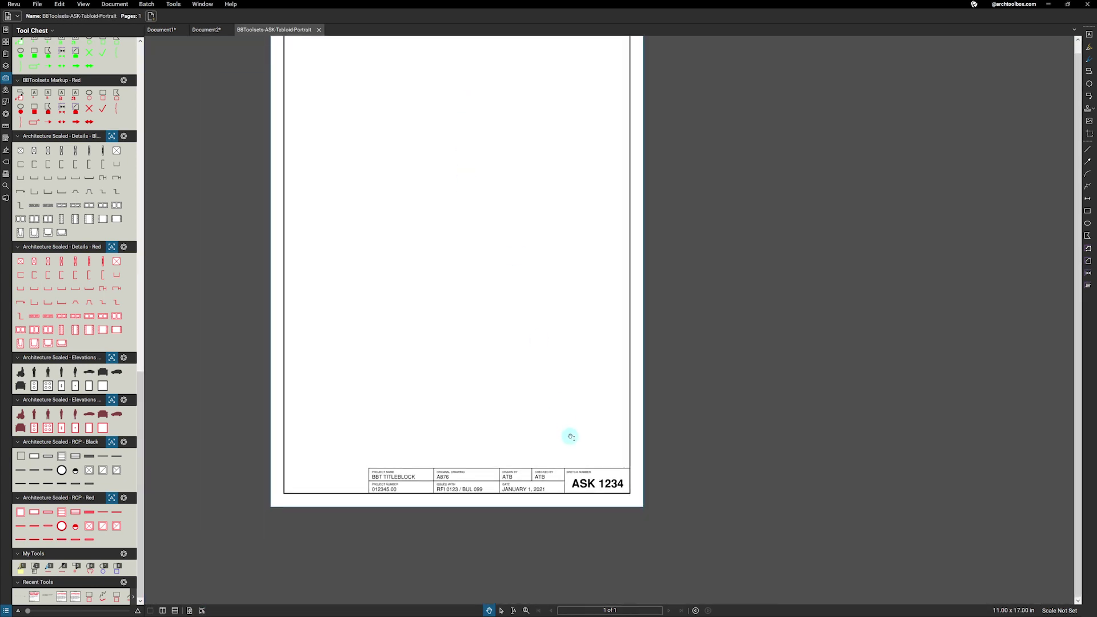
scroll(548, 484, "up", 2)
scroll(549, 484, "up", 1)
left_click(614, 455)
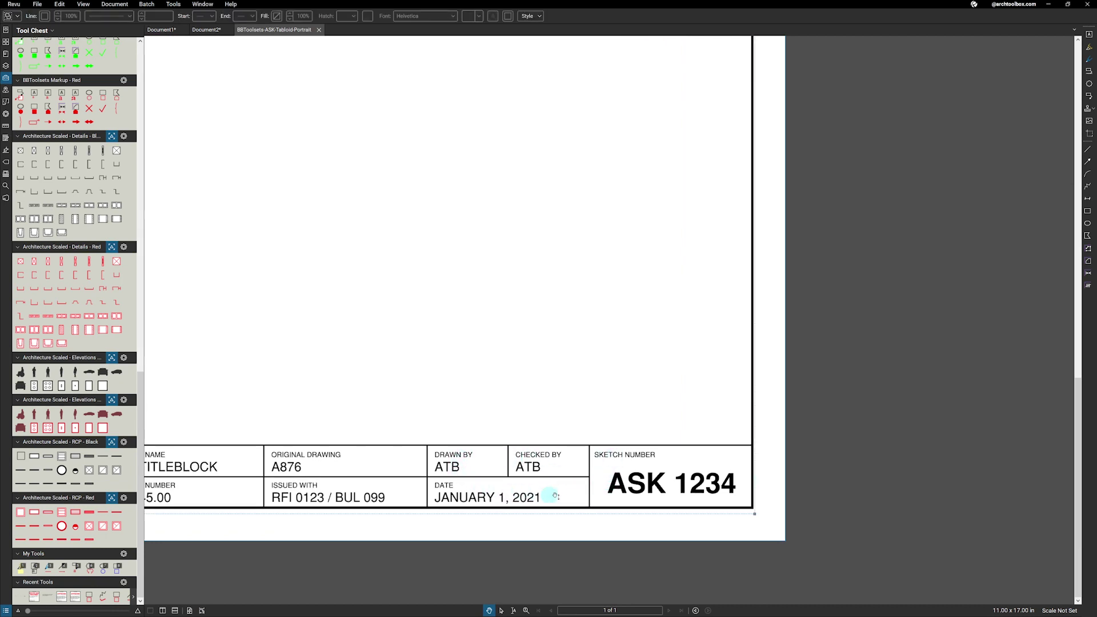
left_click(569, 523)
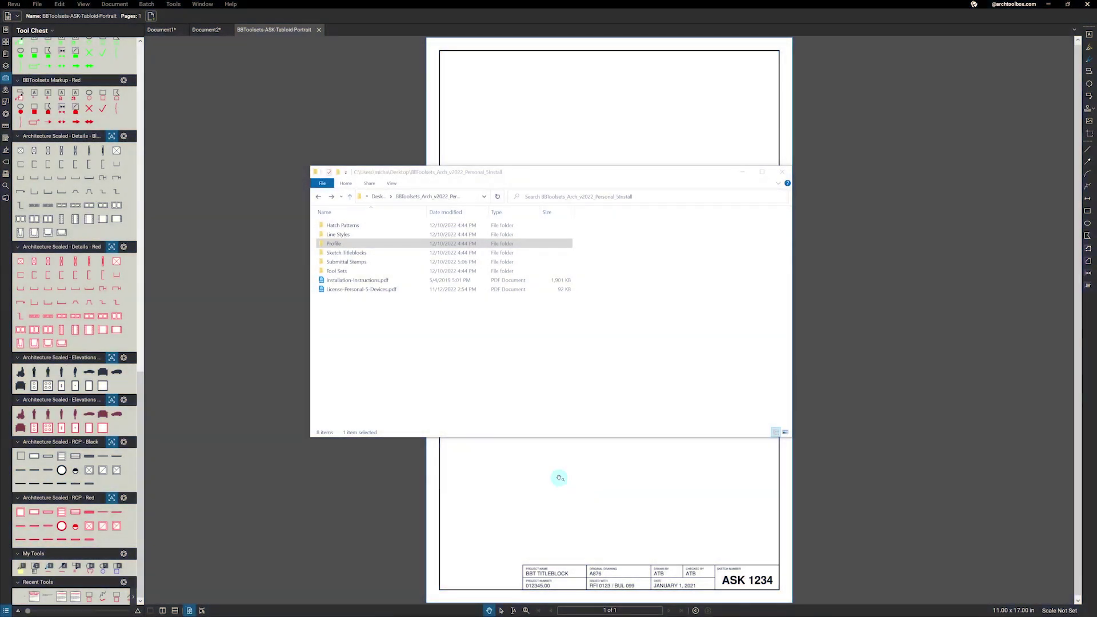
- Open the BBToolsets Profile folder, then add a new profile named 2022 in Manage Profiles
double_click(338, 244)
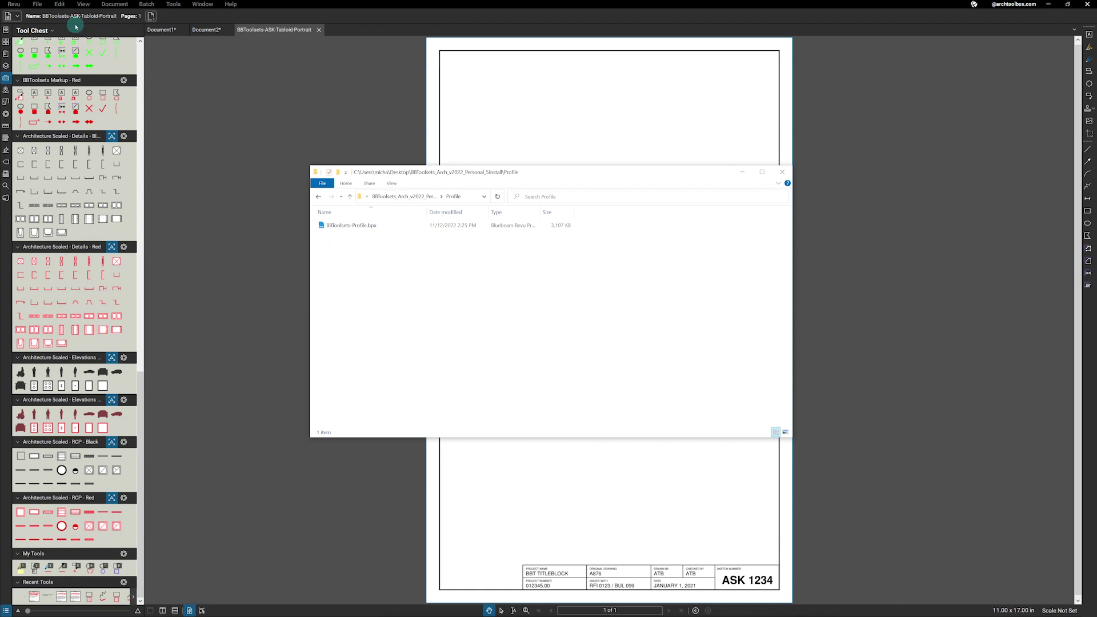
left_click(16, 6)
left_click(18, 5)
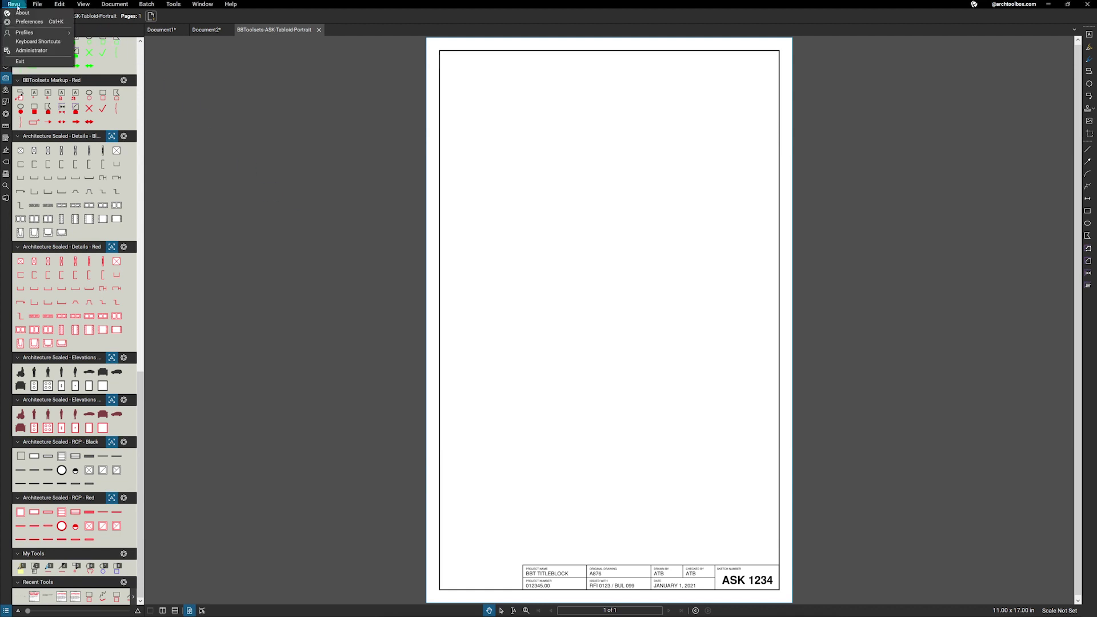
mouse_move(28, 33)
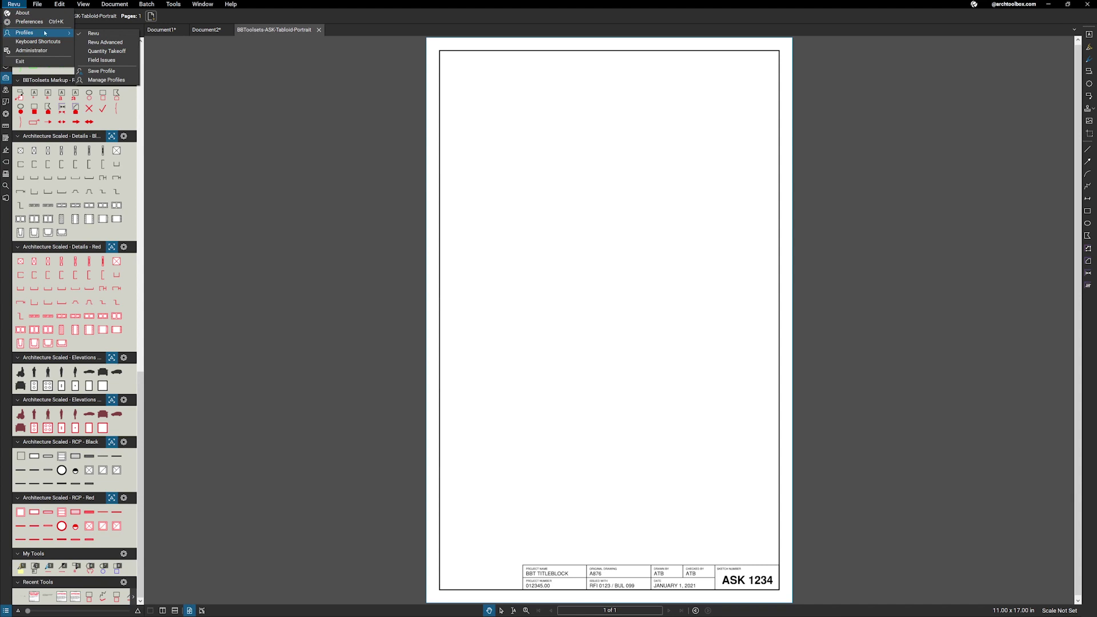
left_click(105, 80)
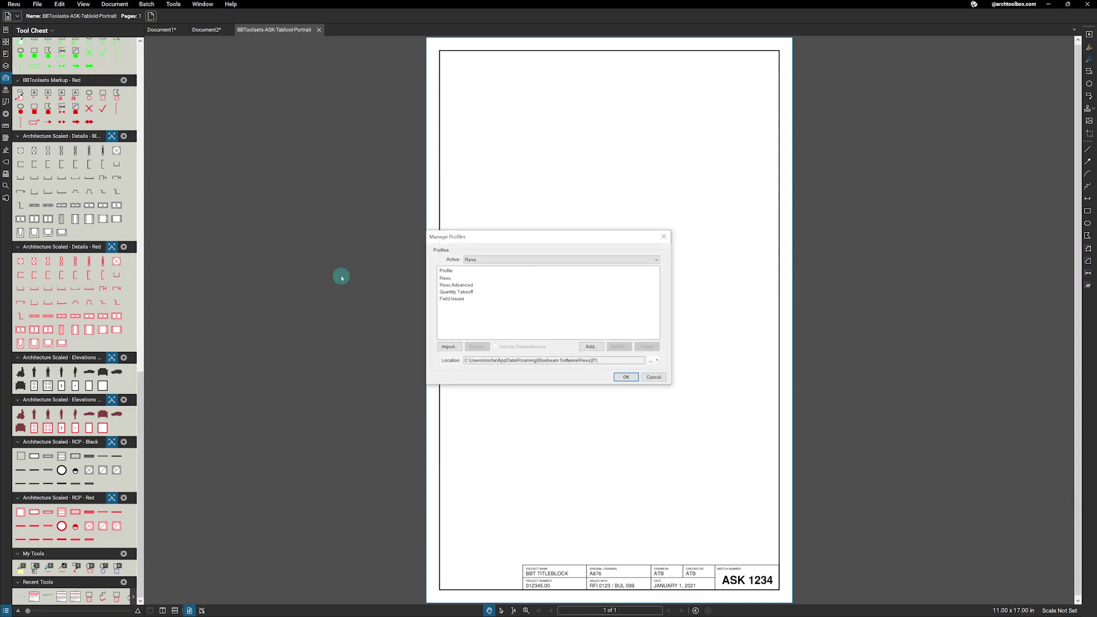
left_click(589, 347)
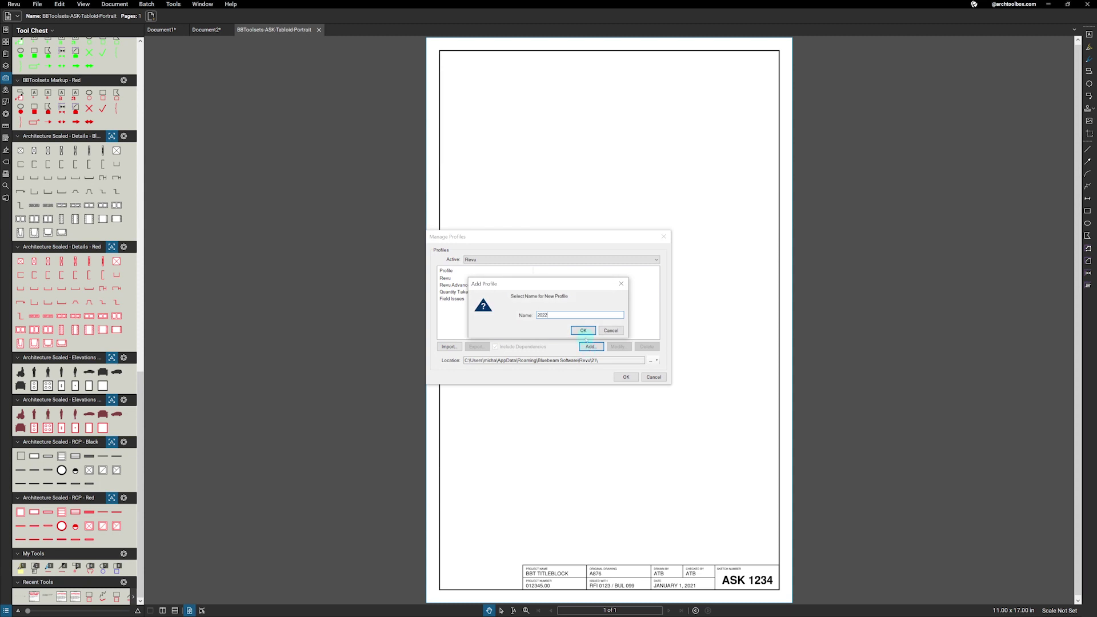
left_click(585, 332)
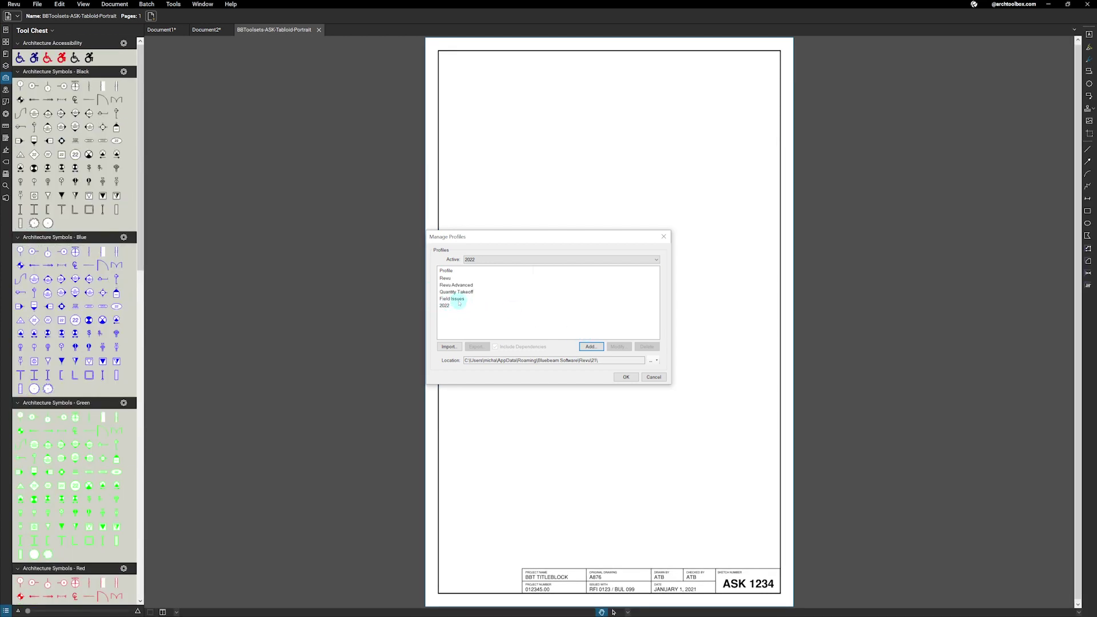
- Import BBToolsets-Profile.bpx from the Profile folder, select it, and close Manage Profiles
left_click(448, 346)
double_click(607, 306)
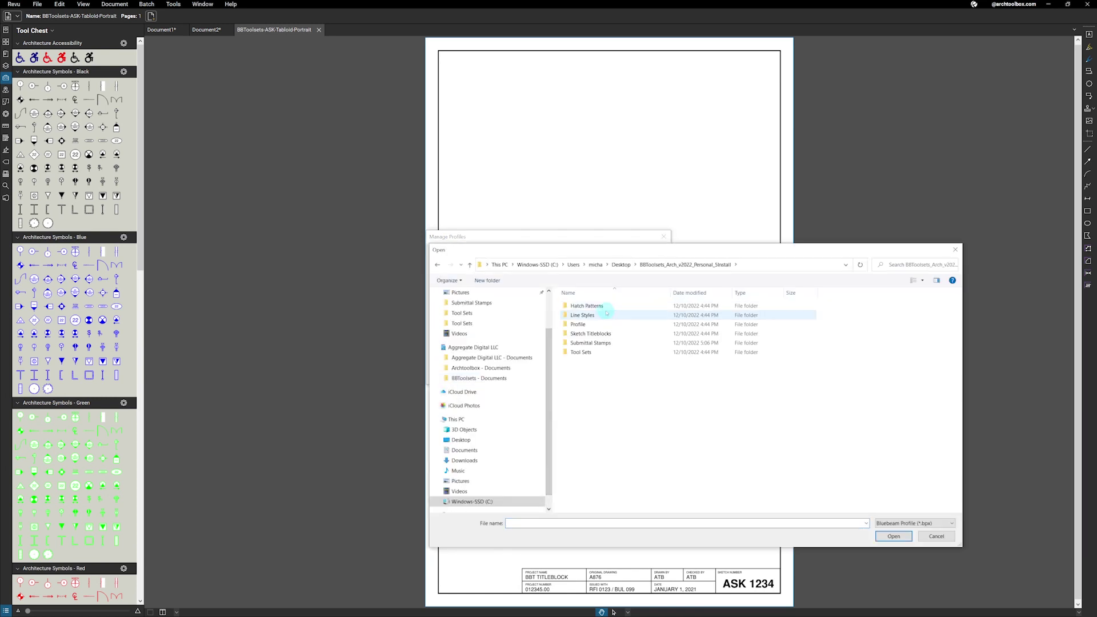
double_click(578, 323)
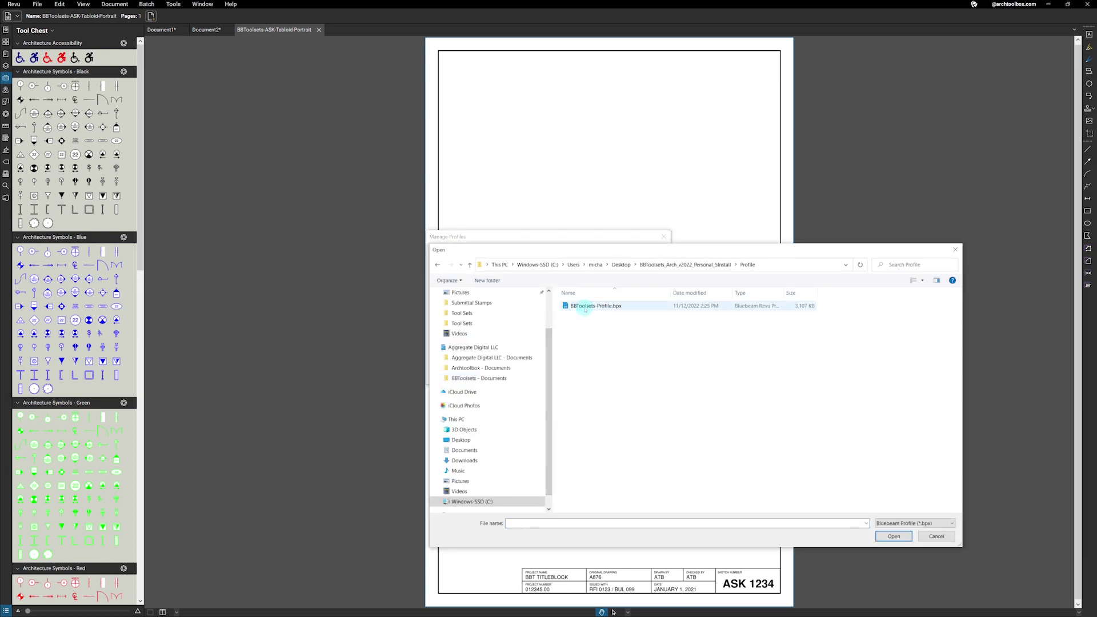
left_click(583, 308)
left_click(894, 535)
left_click(595, 326)
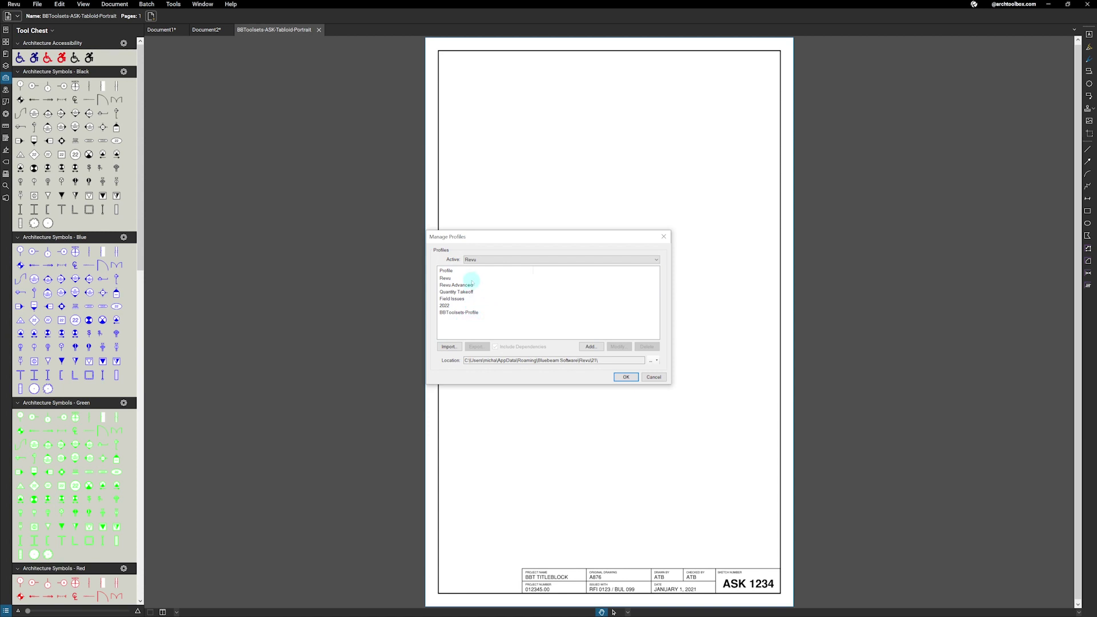
left_click(468, 313)
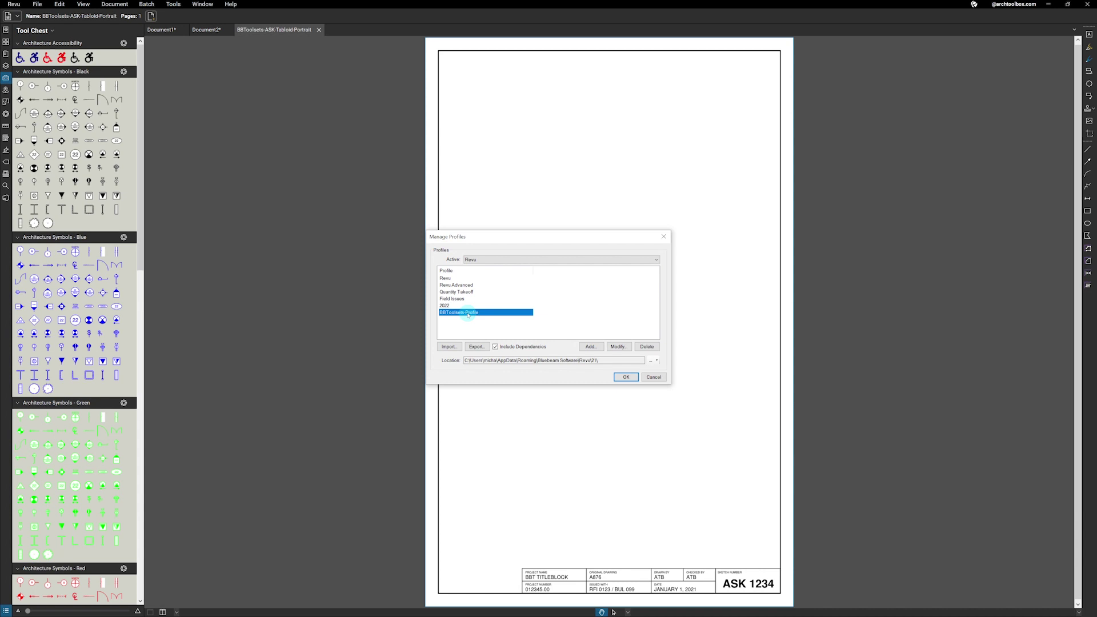
left_click(628, 378)
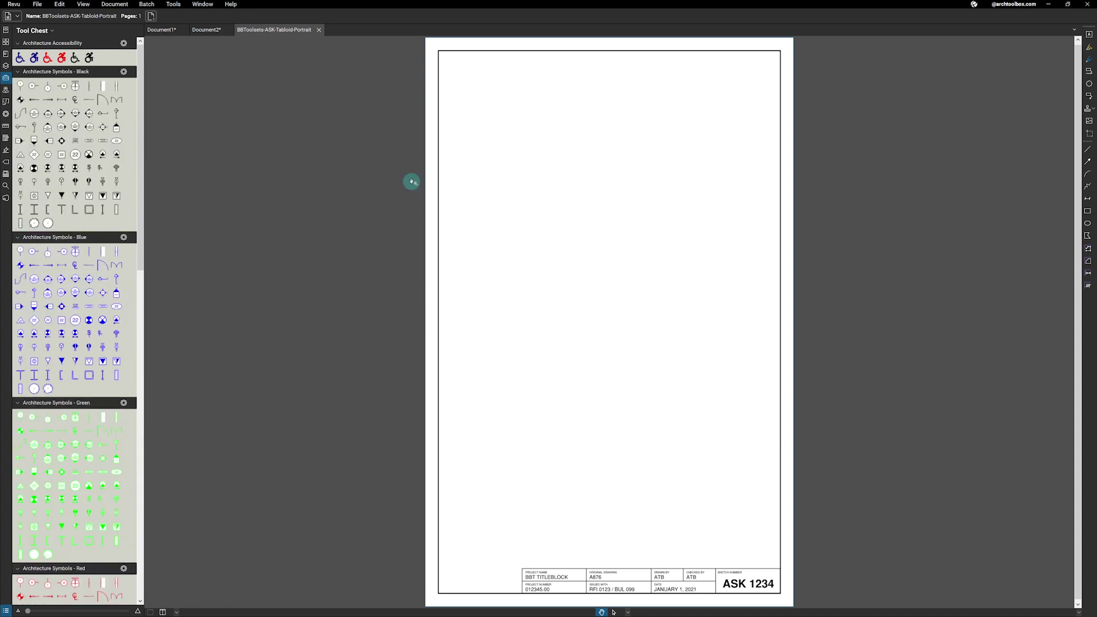
- Make BBToolsets-Profile the active profile from the Revu menu's Profiles list
left_click(13, 5)
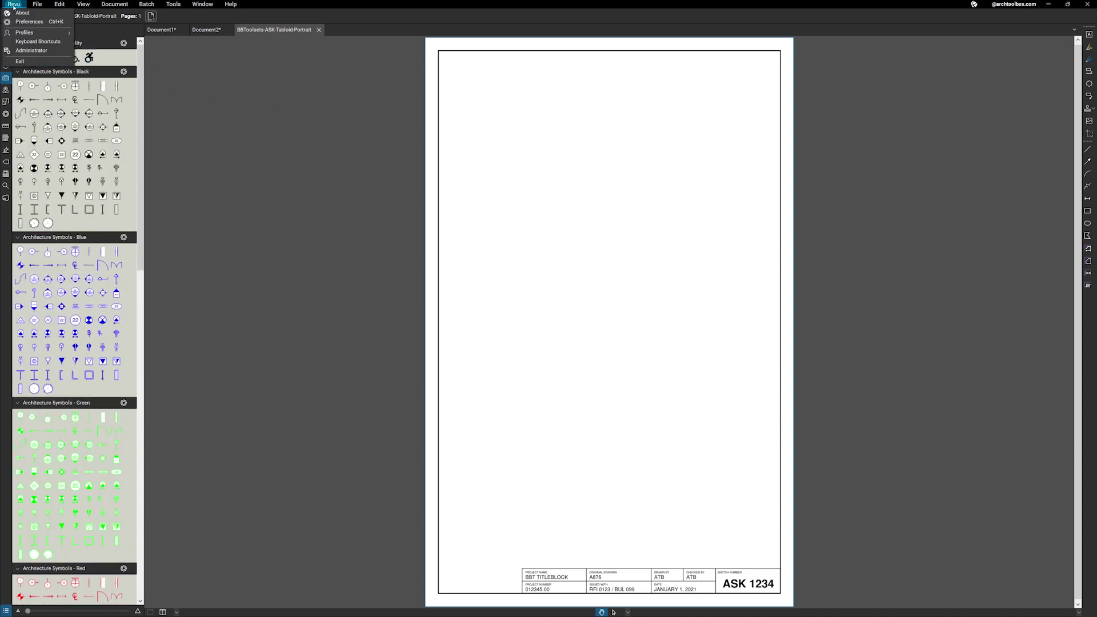
mouse_move(19, 34)
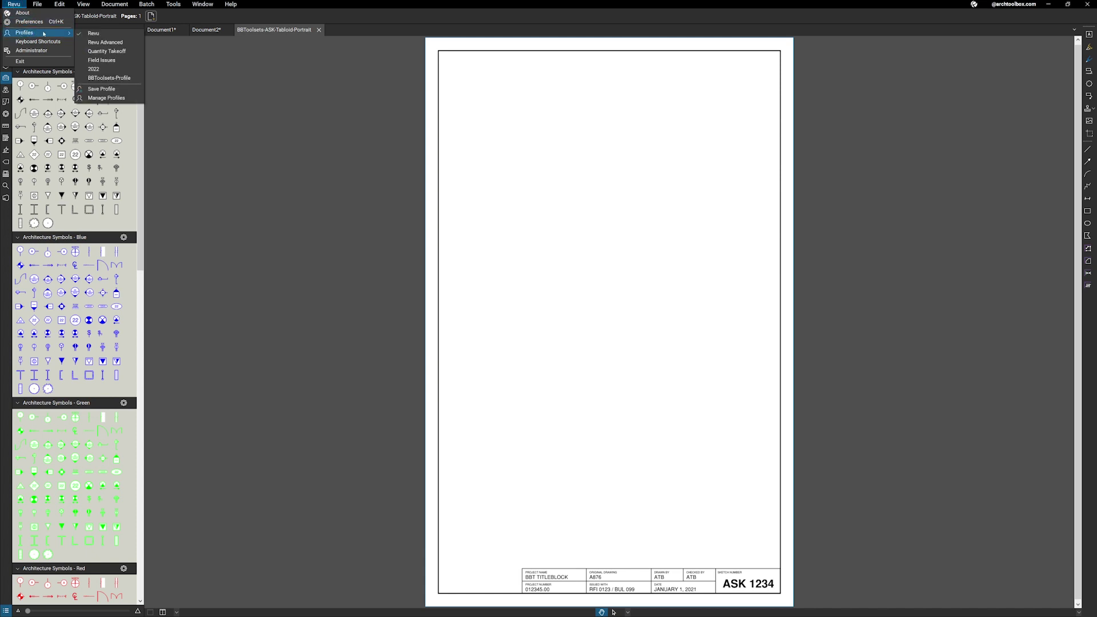
left_click(108, 77)
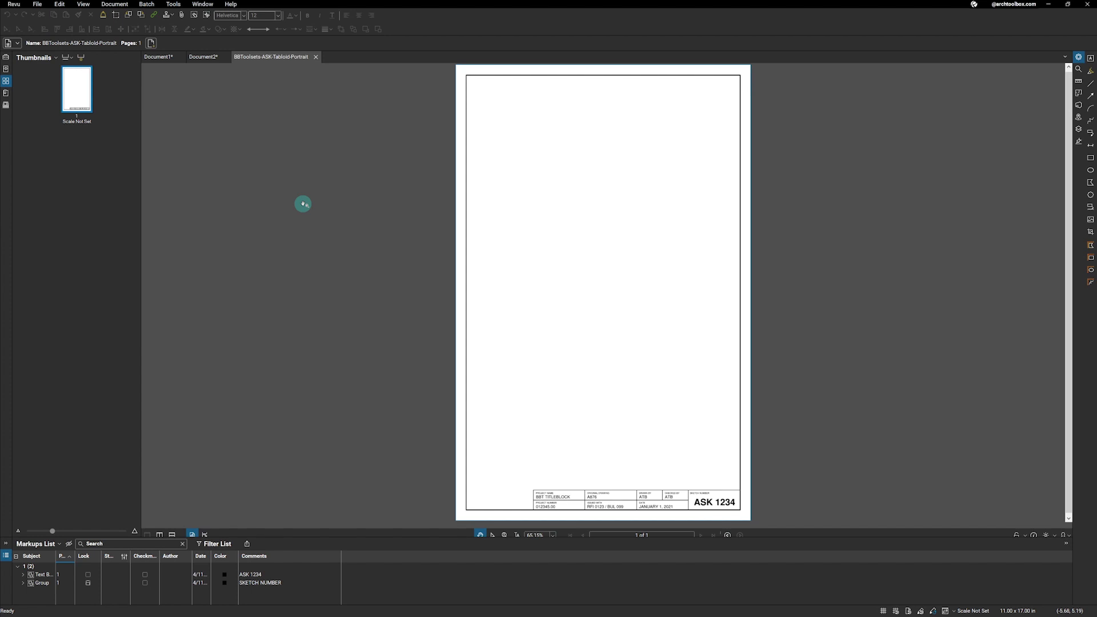
- Browse the left side panels, including Tool Chest, page thumbnails and Sets
left_click(5, 57)
left_click(5, 68)
left_click(6, 81)
left_click(6, 92)
left_click(6, 105)
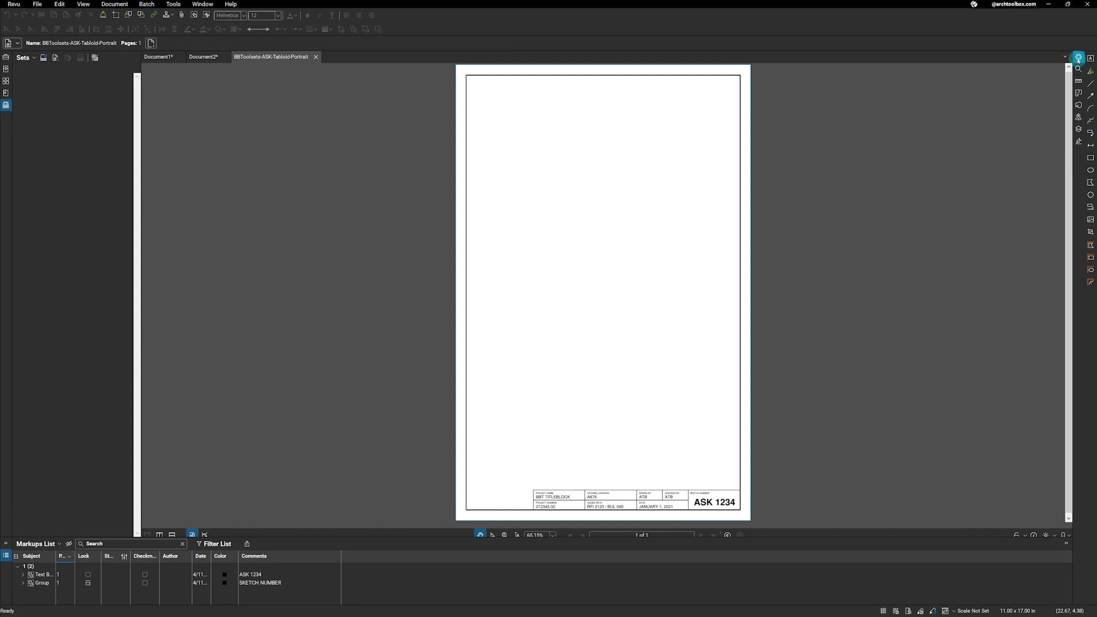
- Inspect the titleblock group markup's properties, then bring up the BBToolsets website in the browser
left_click(740, 187)
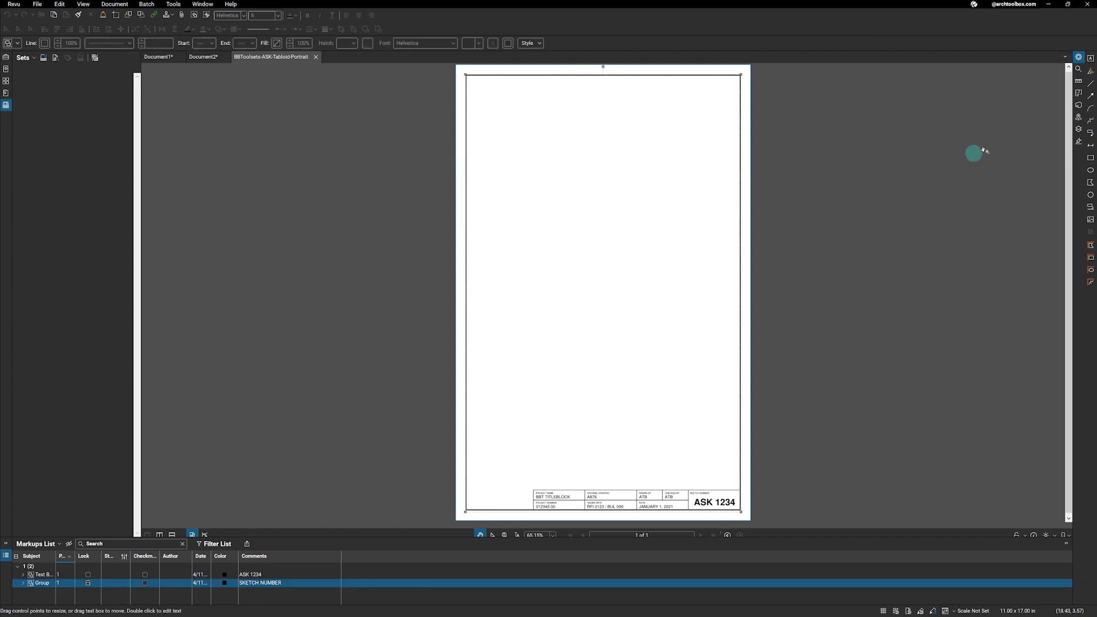
left_click(1078, 57)
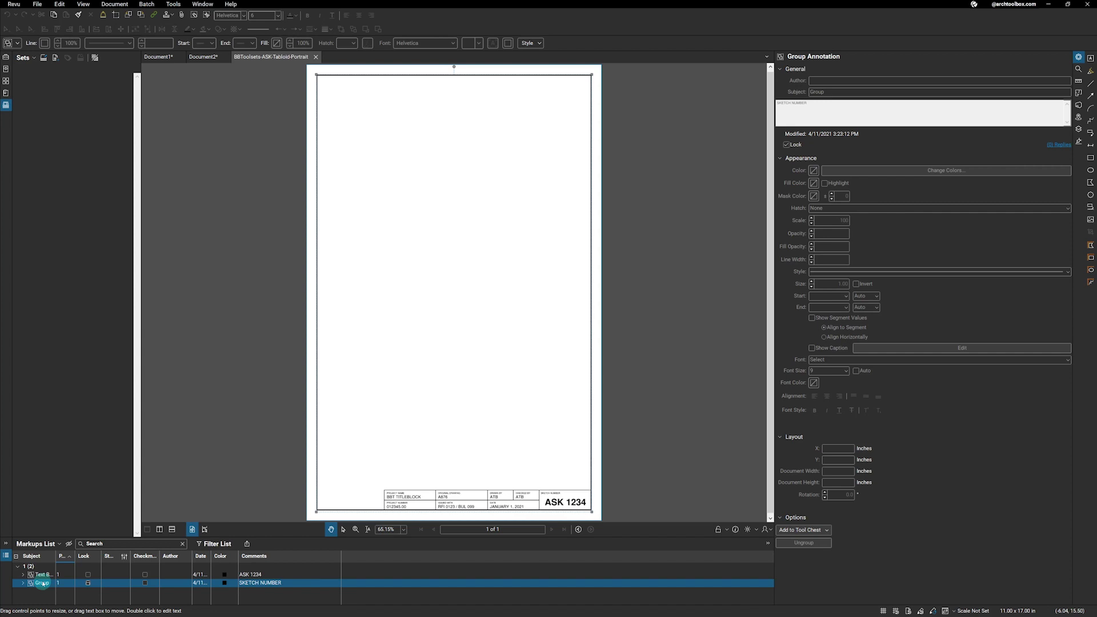
key("alt+Tab")
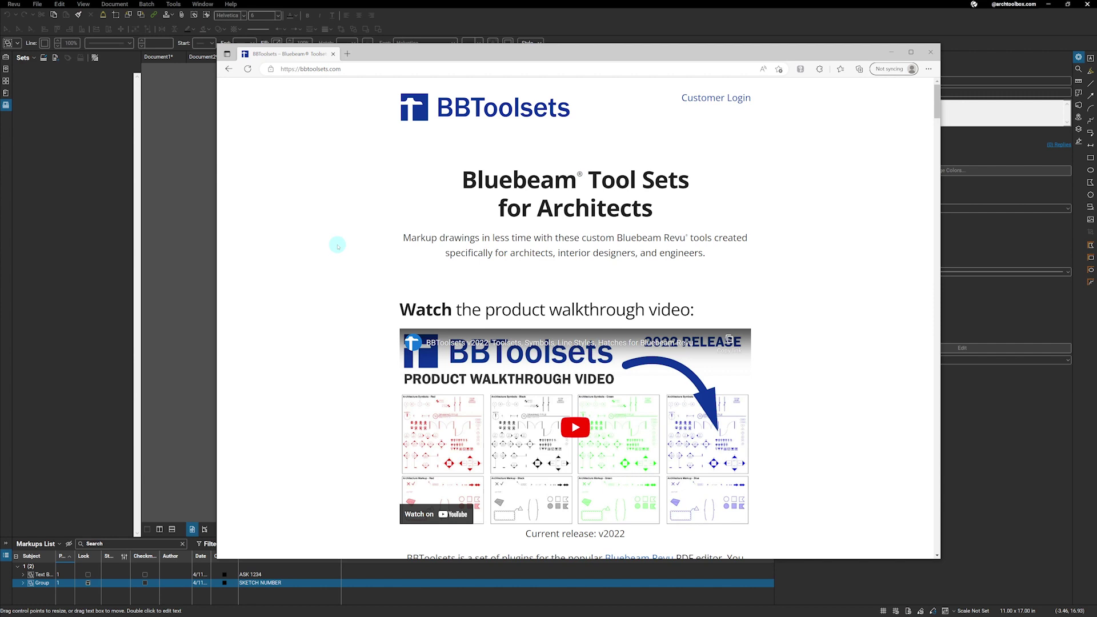